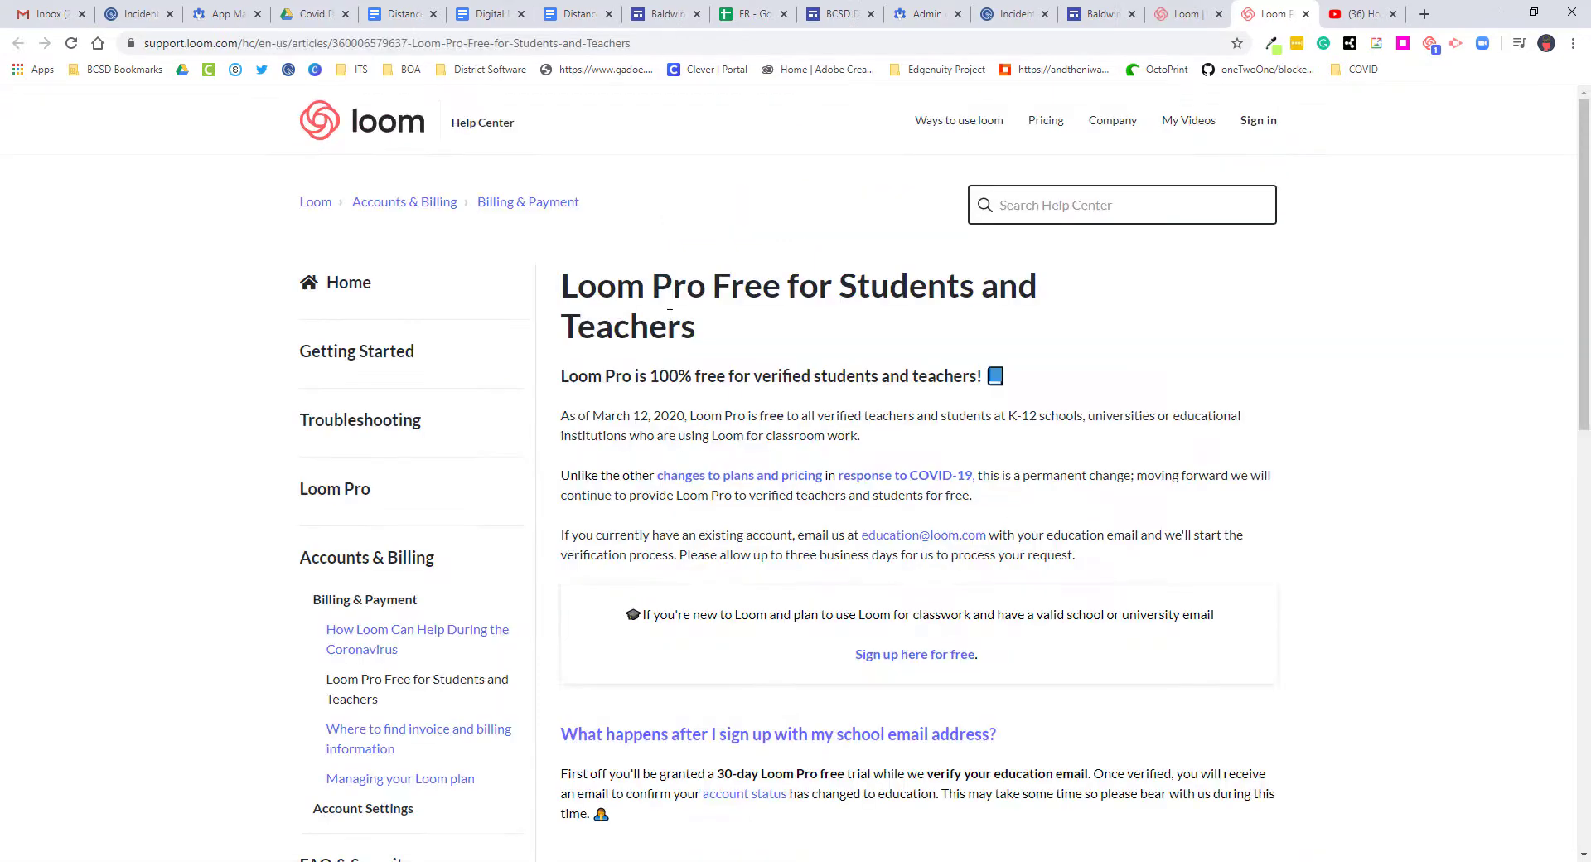
- Review the heading of the article on Loom Pro for students and teachers, and close the article
{"action": "left_click_drag", "start_coordinate": [566, 286], "coordinate": [701, 287]}
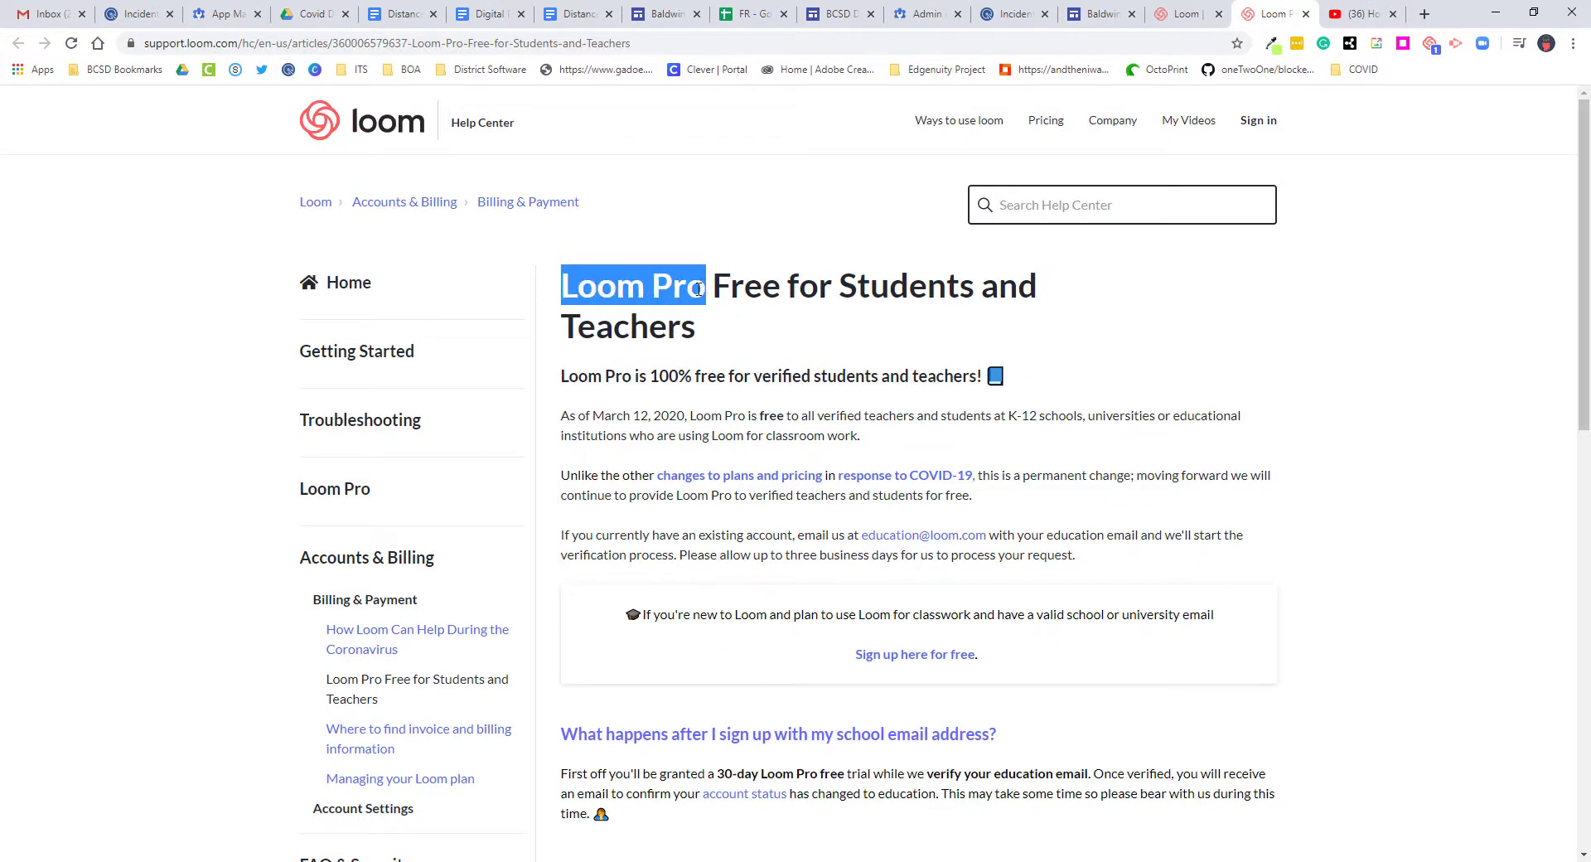
{"action": "left_click", "coordinate": [671, 290]}
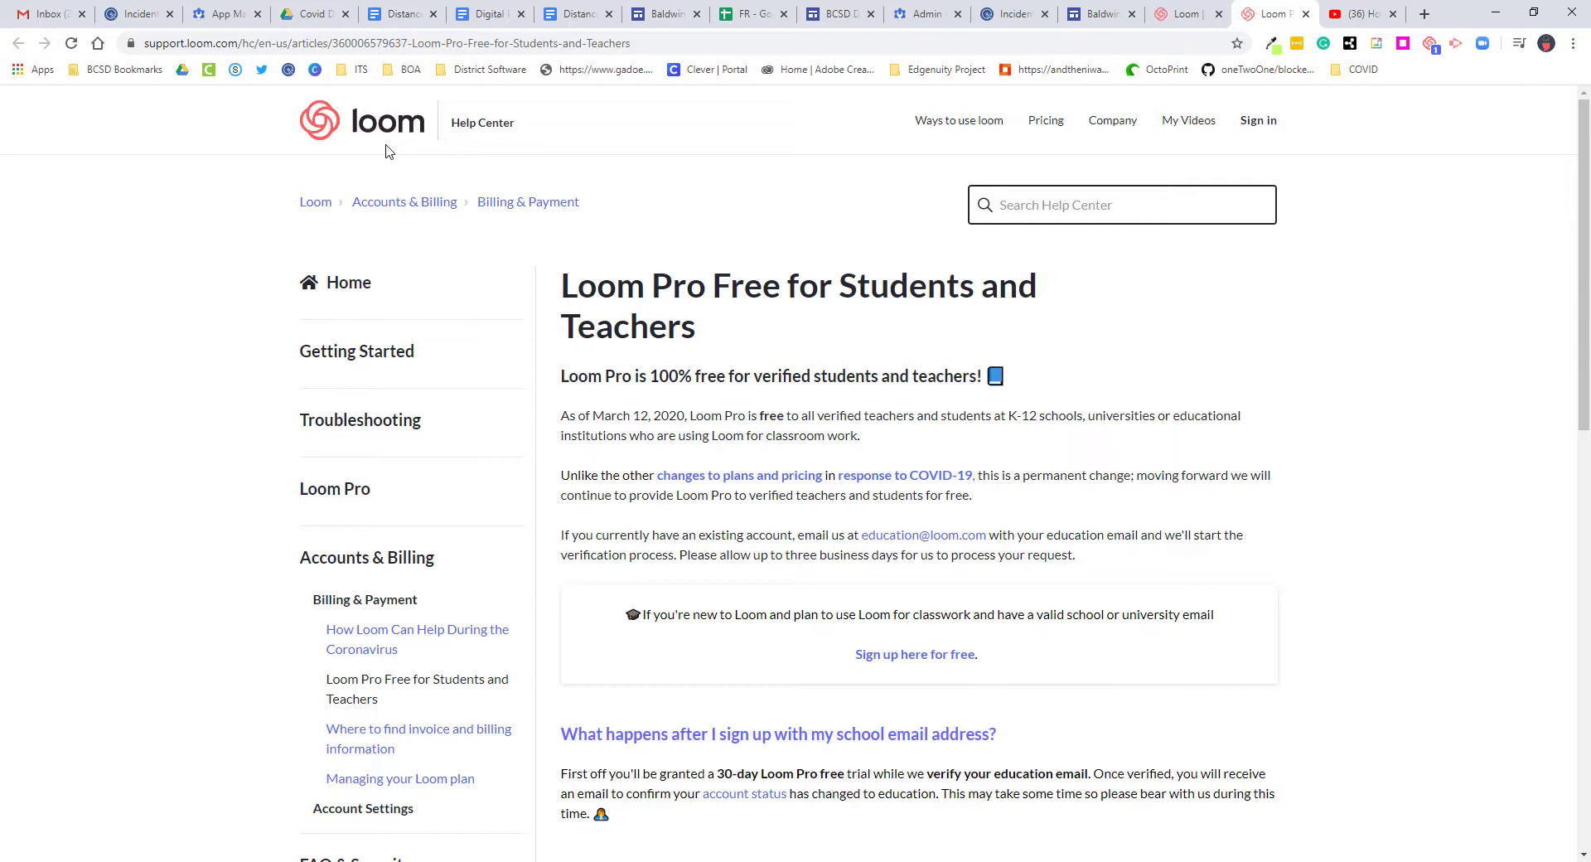
{"action": "key", "text": "ctrl+w"}
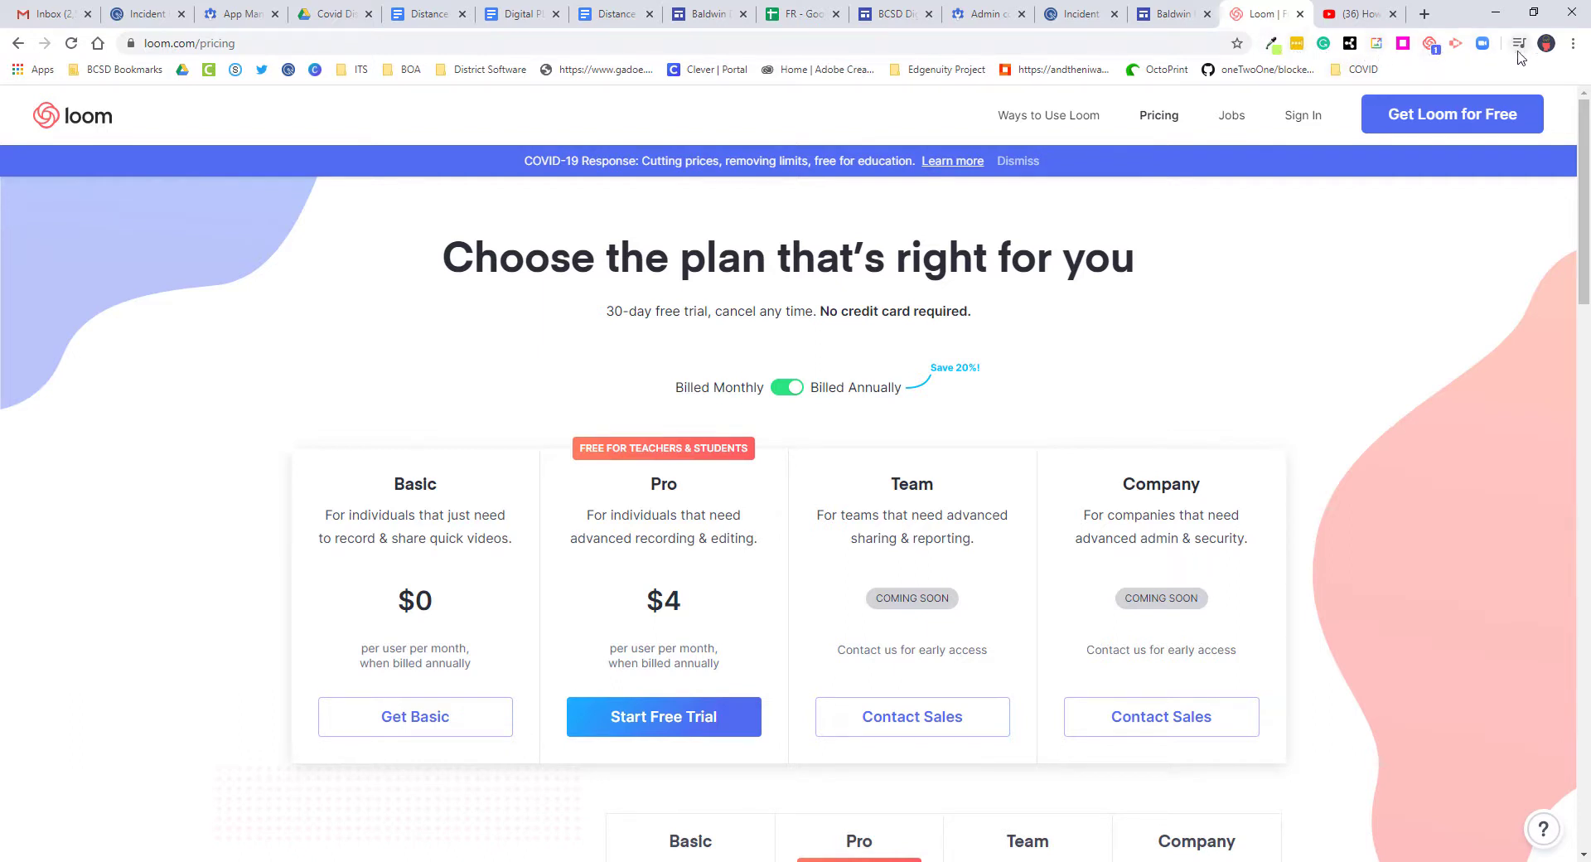
- Open the Loom browser extension and sign in with a Google account
{"action": "left_click", "coordinate": [1431, 45]}
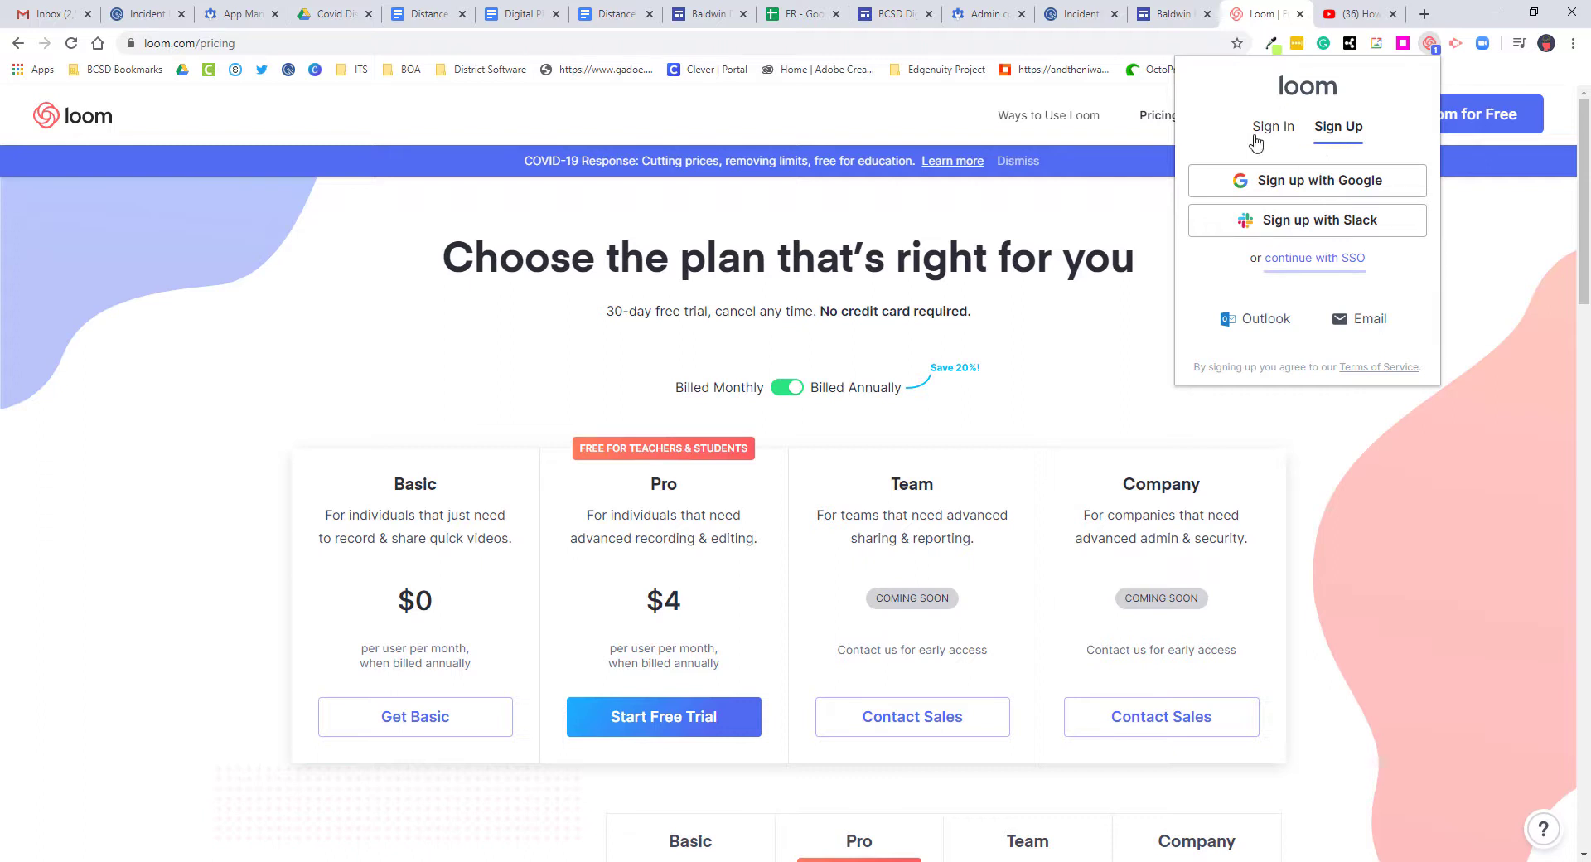
{"action": "left_click", "coordinate": [1281, 139]}
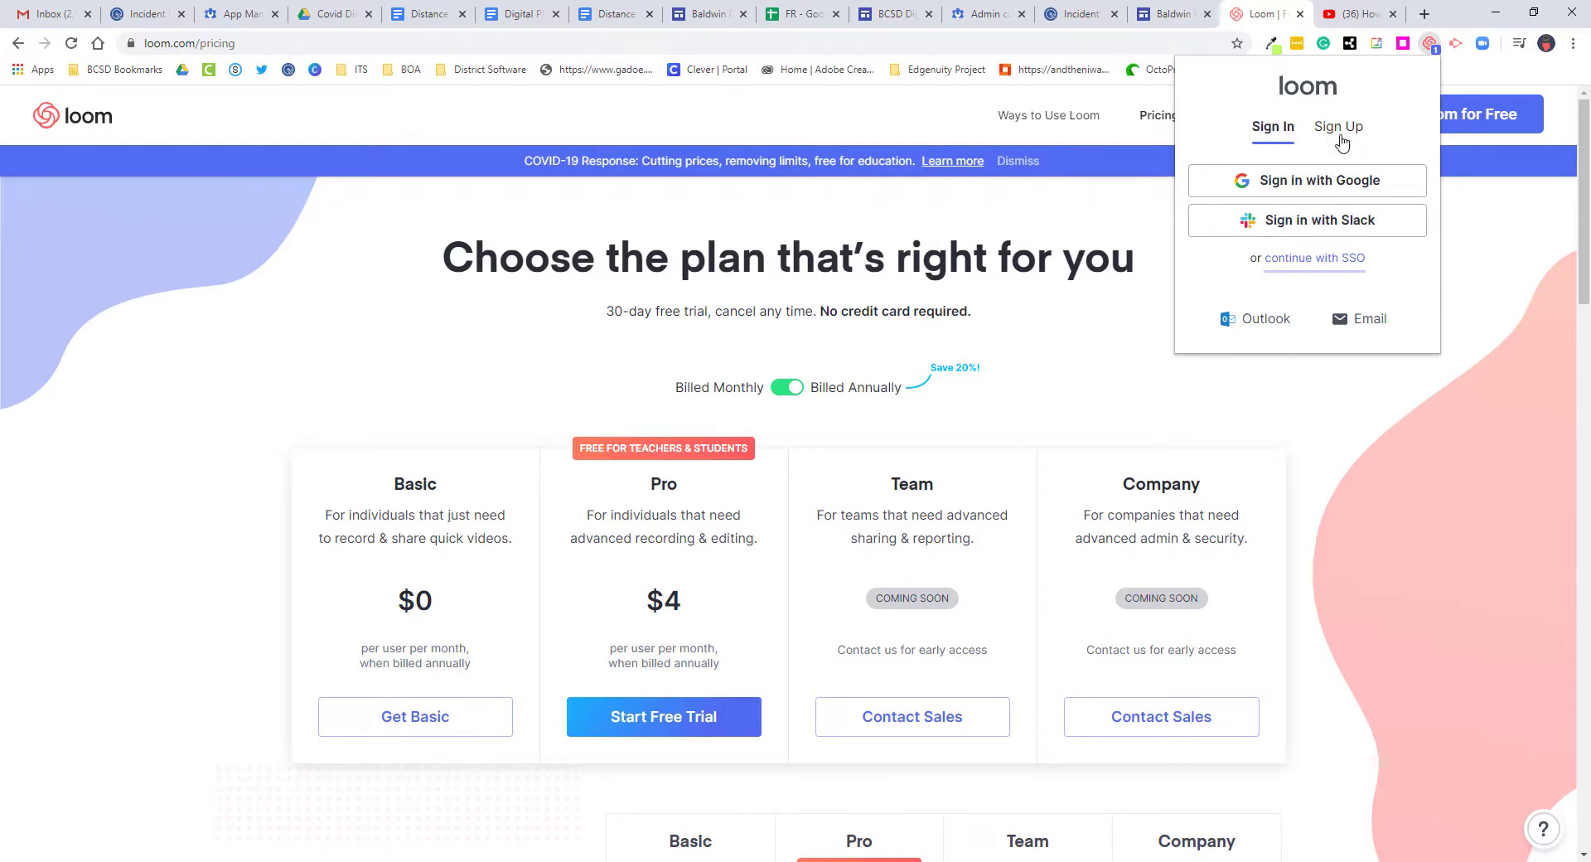
{"action": "left_click", "coordinate": [1341, 133]}
{"action": "left_click", "coordinate": [1282, 139]}
{"action": "left_click", "coordinate": [1297, 183]}
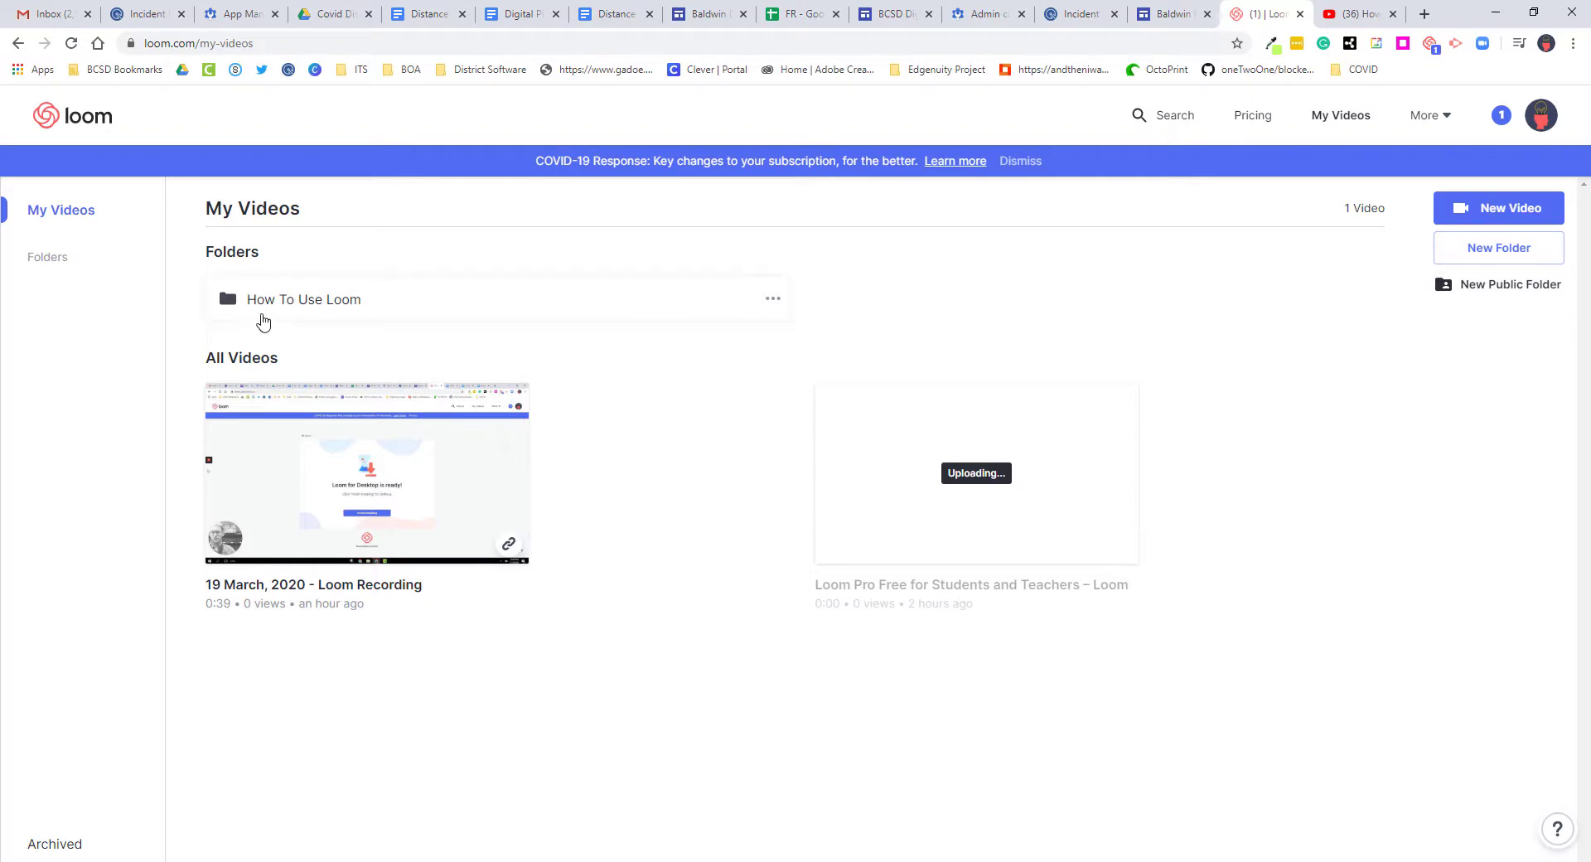
- Open the How To Use Loom folder and look through its sample videos
{"action": "left_click", "coordinate": [348, 307]}
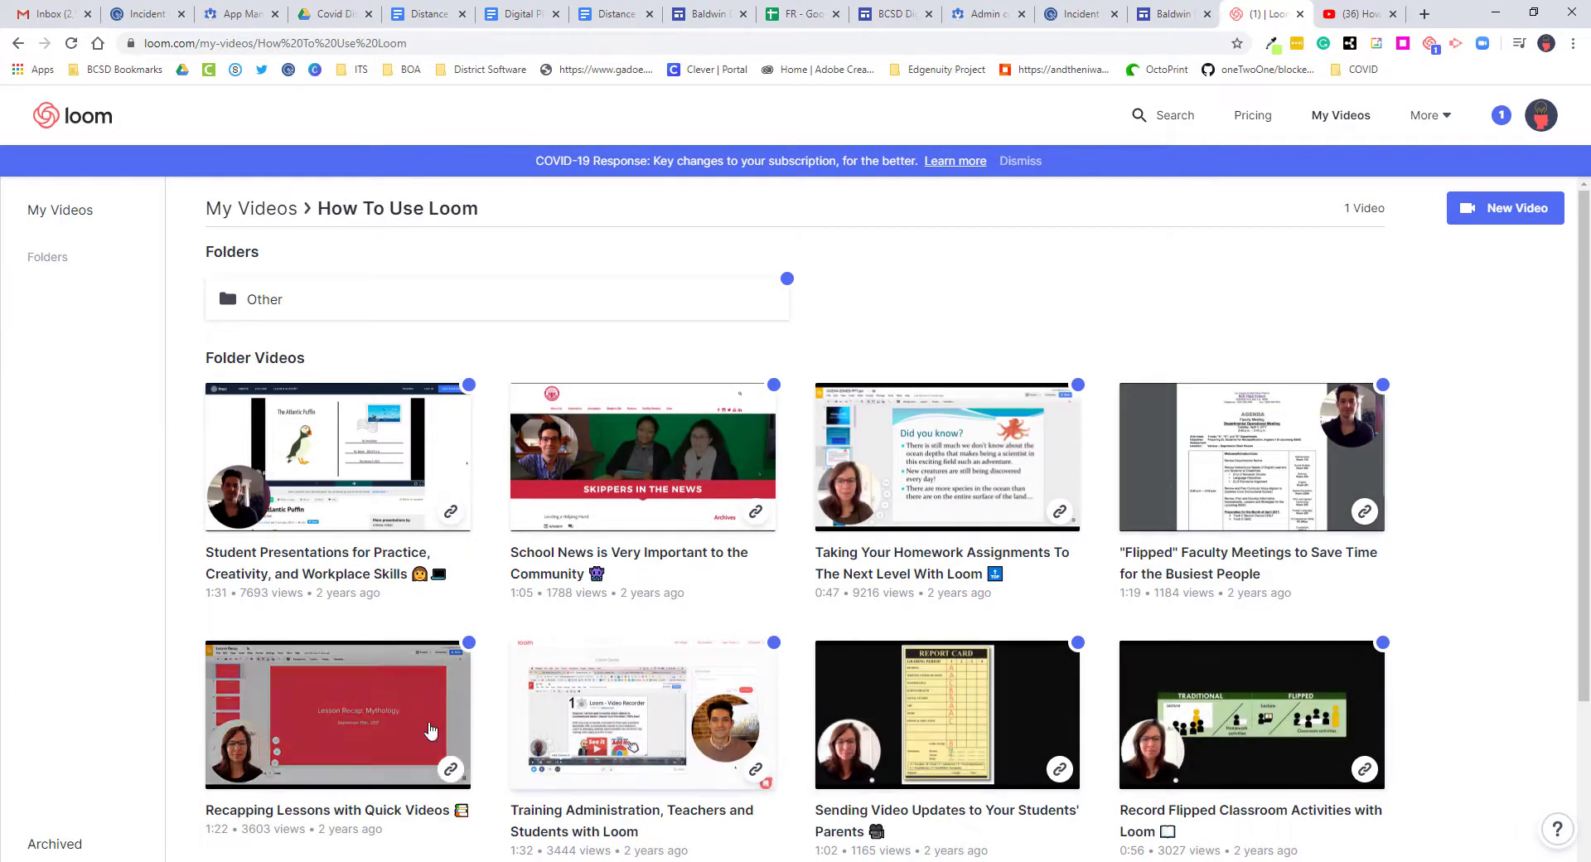
{"action": "scroll", "coordinate": [1050, 503], "scroll_direction": "down", "scroll_amount": 3}
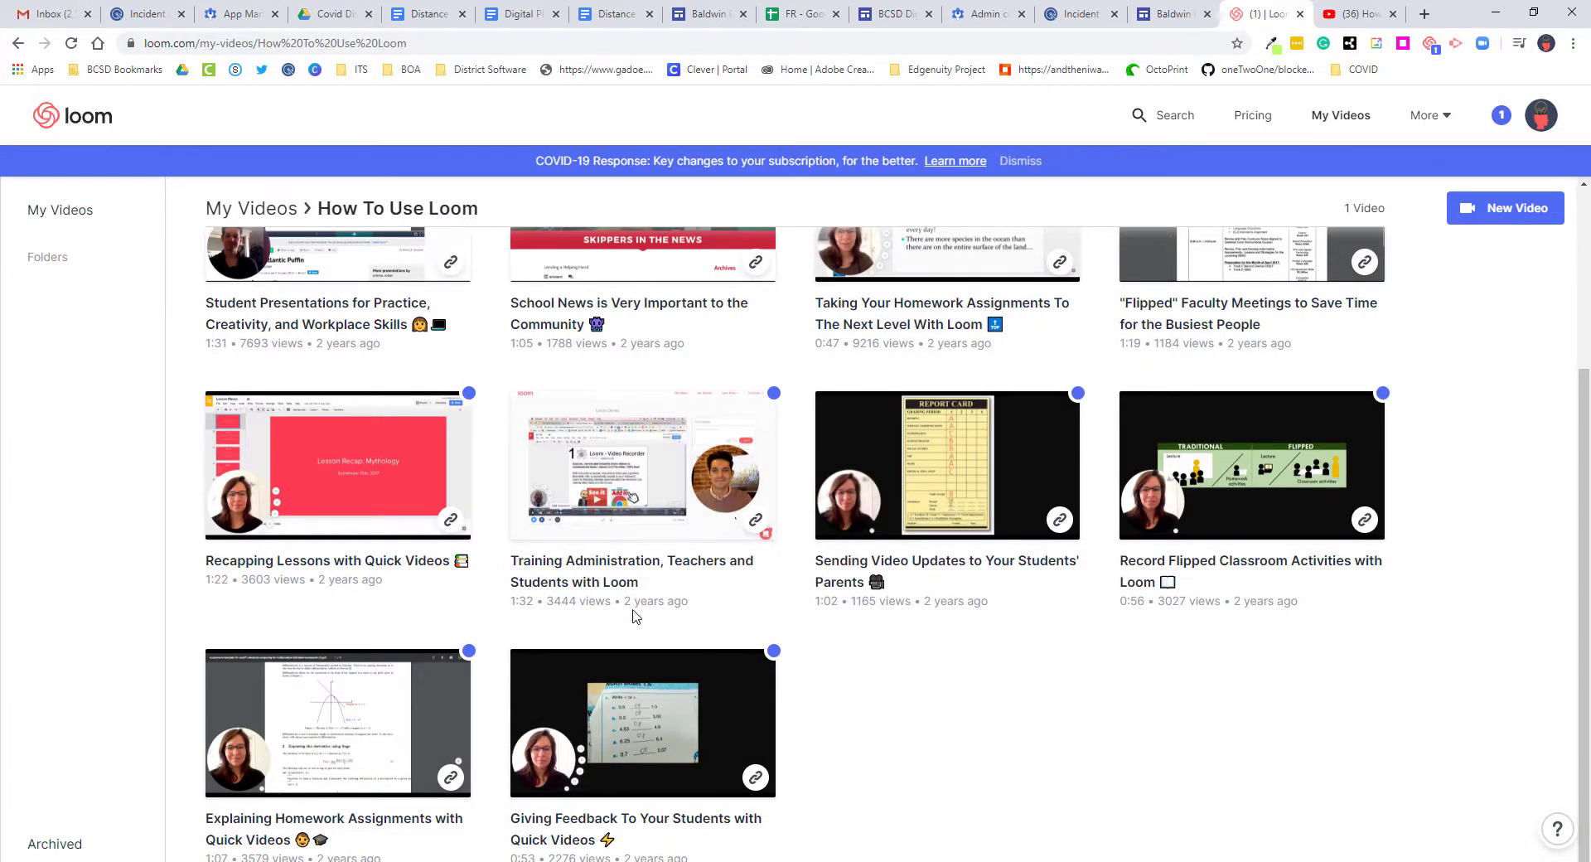
{"action": "scroll", "coordinate": [940, 584], "scroll_direction": "up", "scroll_amount": 3}
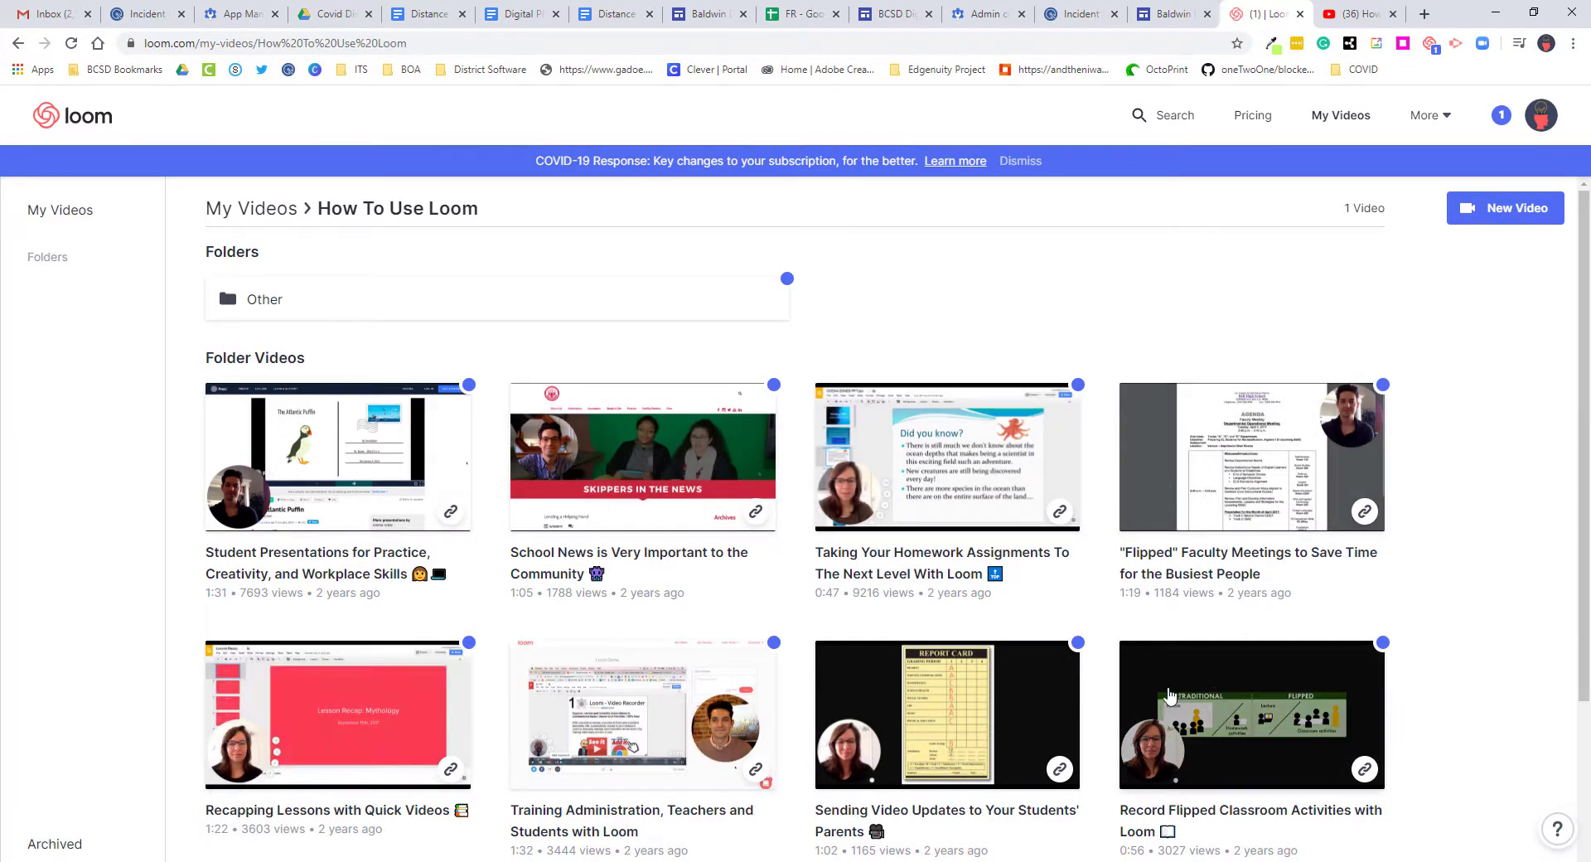
{"action": "scroll", "coordinate": [490, 719], "scroll_direction": "down", "scroll_amount": 3}
{"action": "scroll", "coordinate": [489, 720], "scroll_direction": "up", "scroll_amount": 3}
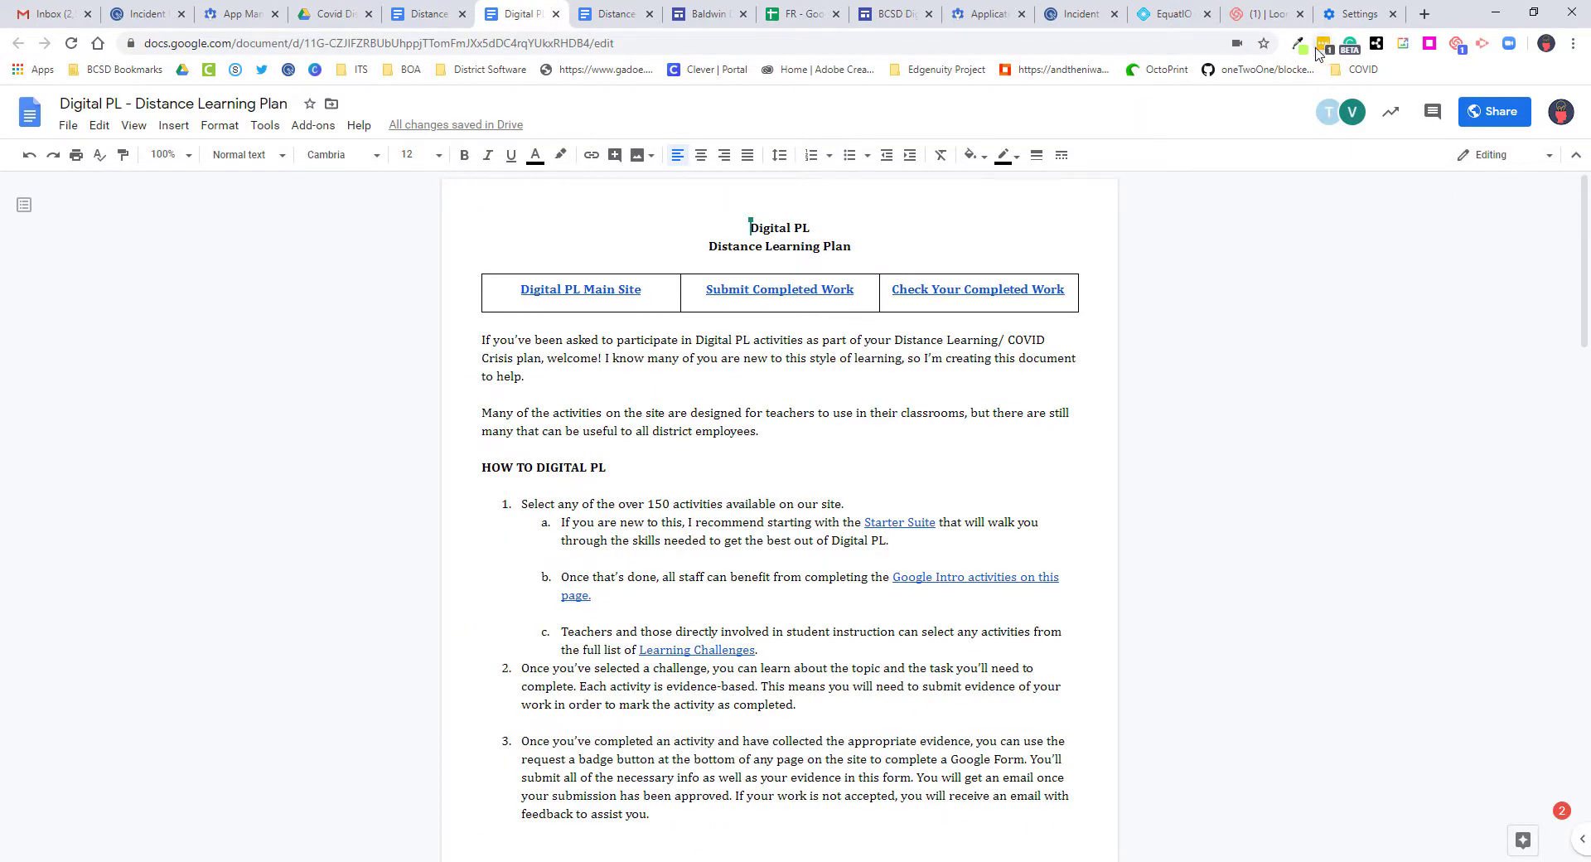
- Open the Loom recorder over the Digital PL document, check its notifications, and return to the recording options
{"action": "left_click", "coordinate": [1455, 46]}
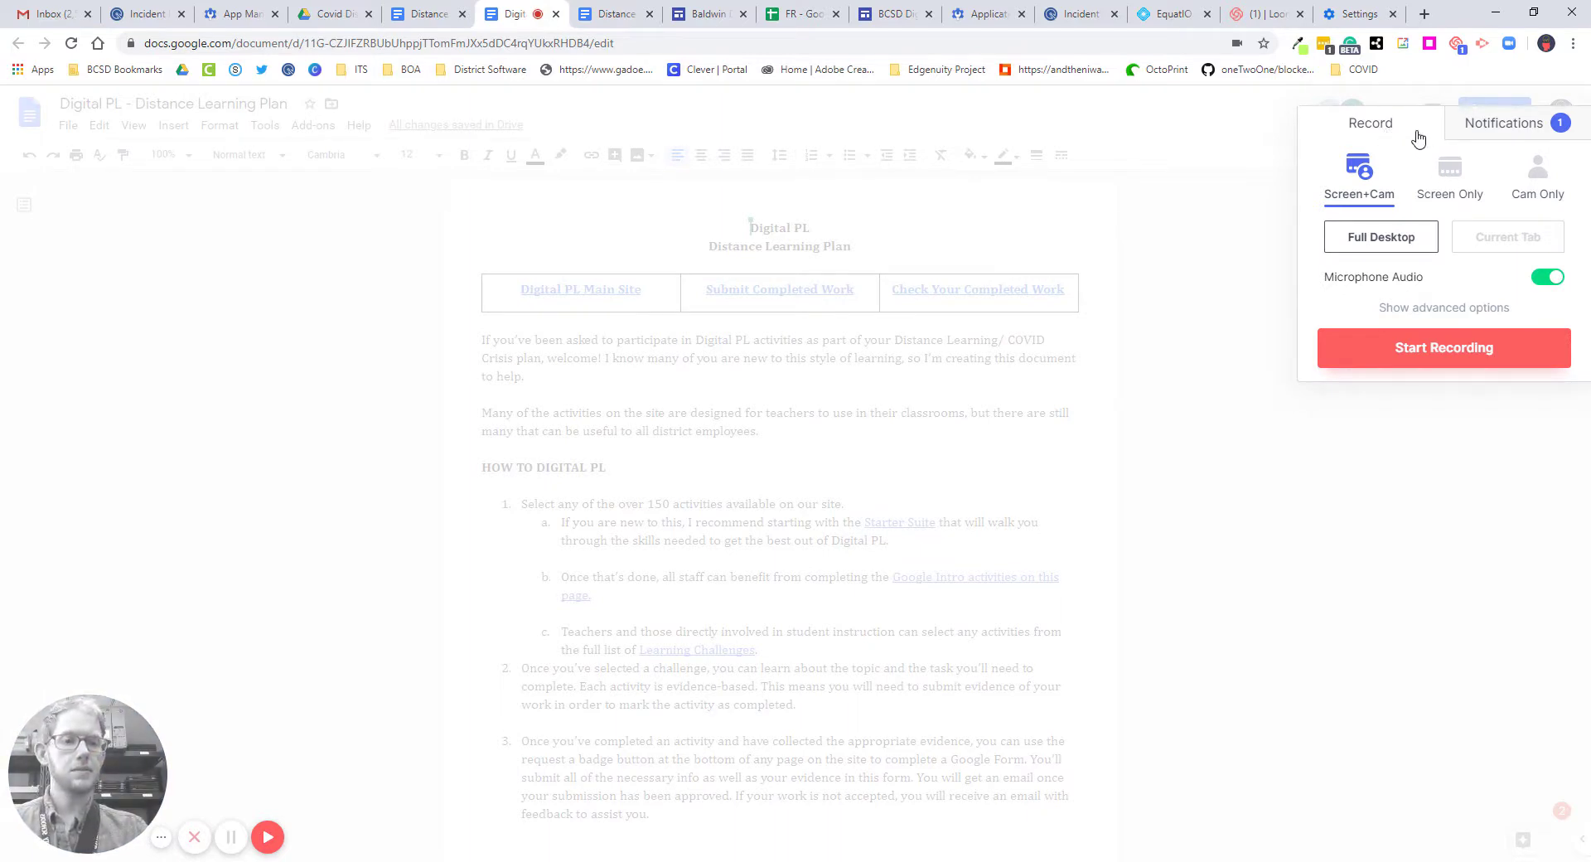
{"action": "left_click", "coordinate": [1506, 132]}
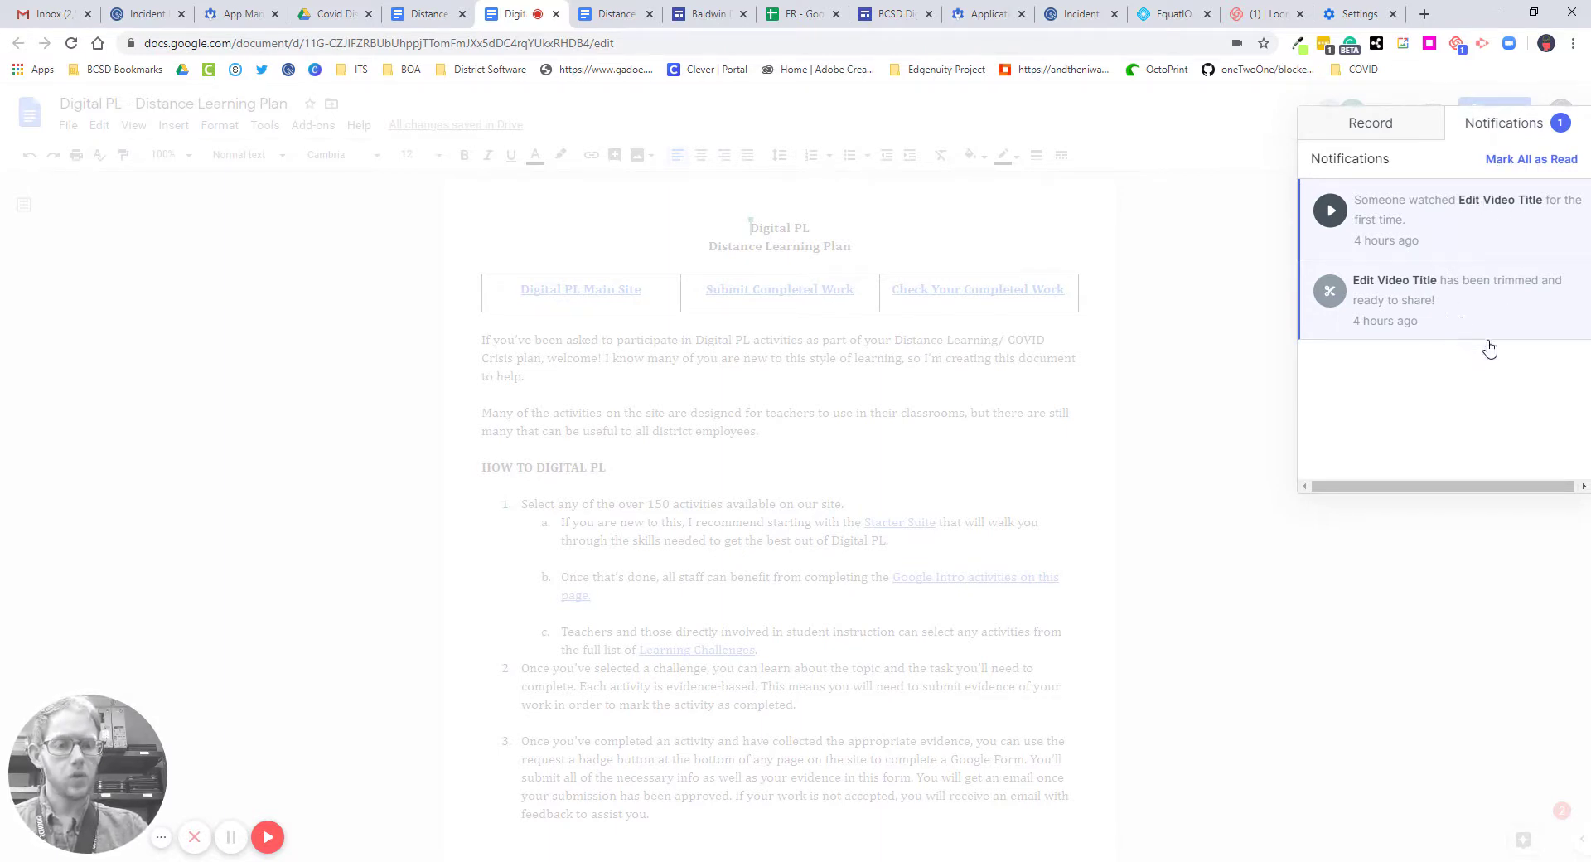
{"action": "left_click", "coordinate": [1371, 128]}
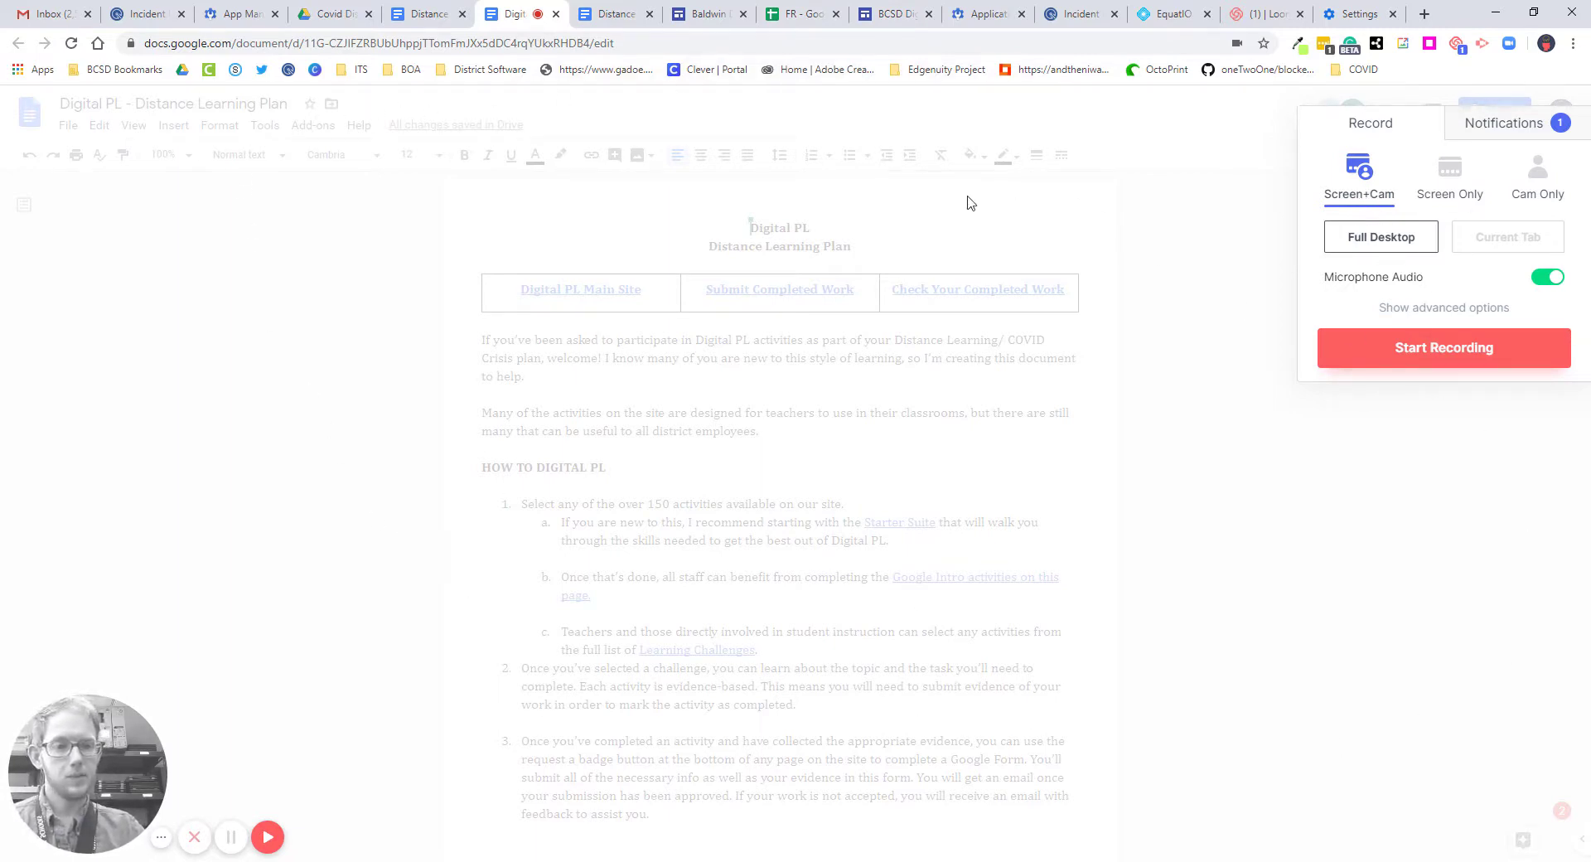
- Try the Screen Only and Cam Only modes and the microphone switch, returning to Screen+Cam with microphone audio on
{"action": "left_click", "coordinate": [1419, 184]}
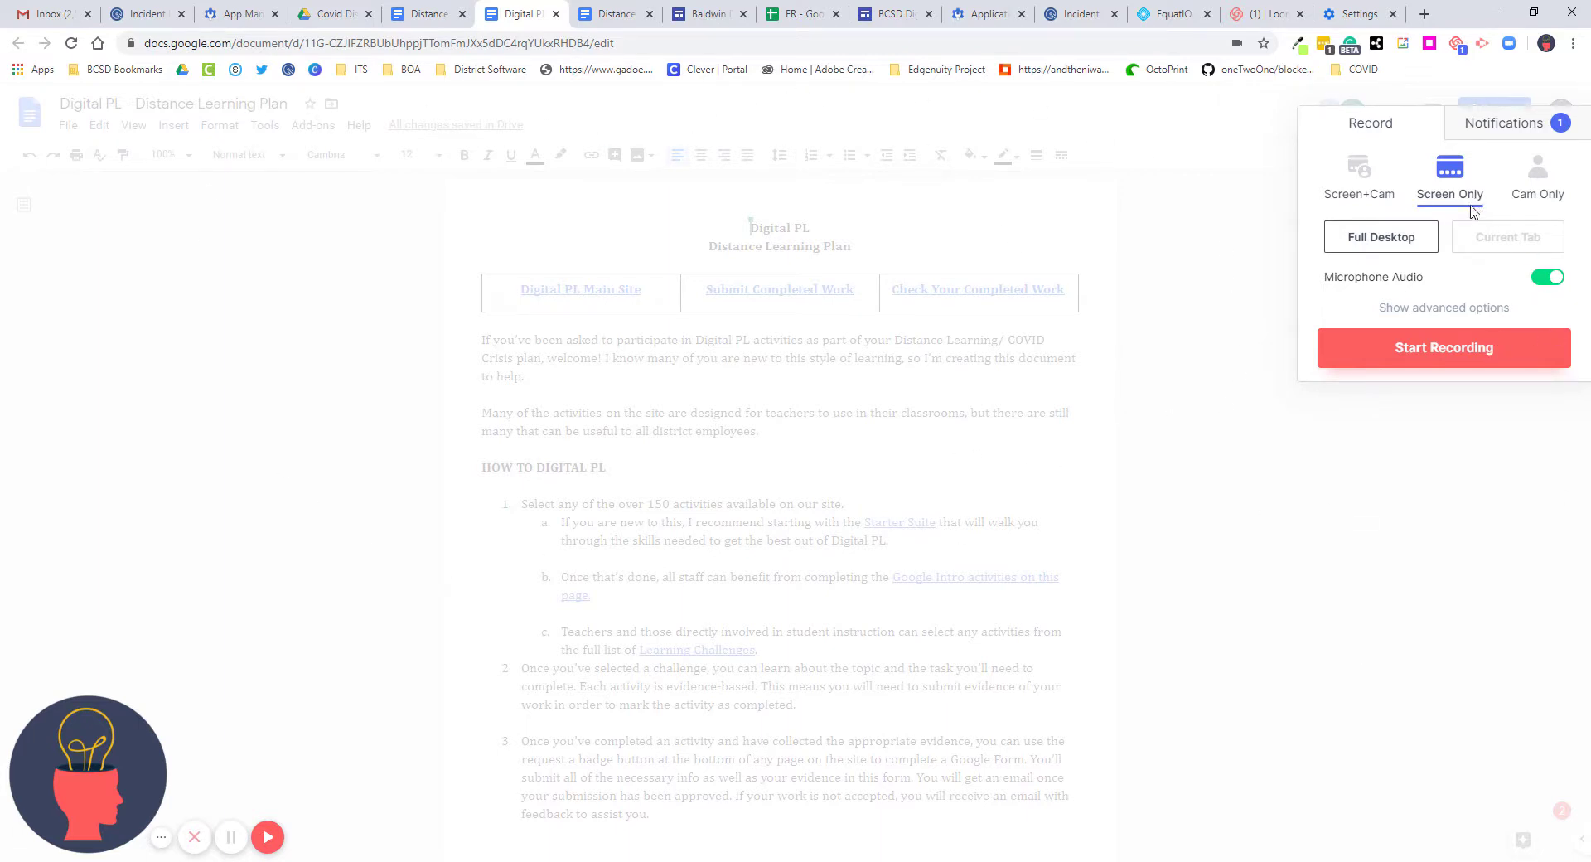
{"action": "left_click", "coordinate": [1542, 201]}
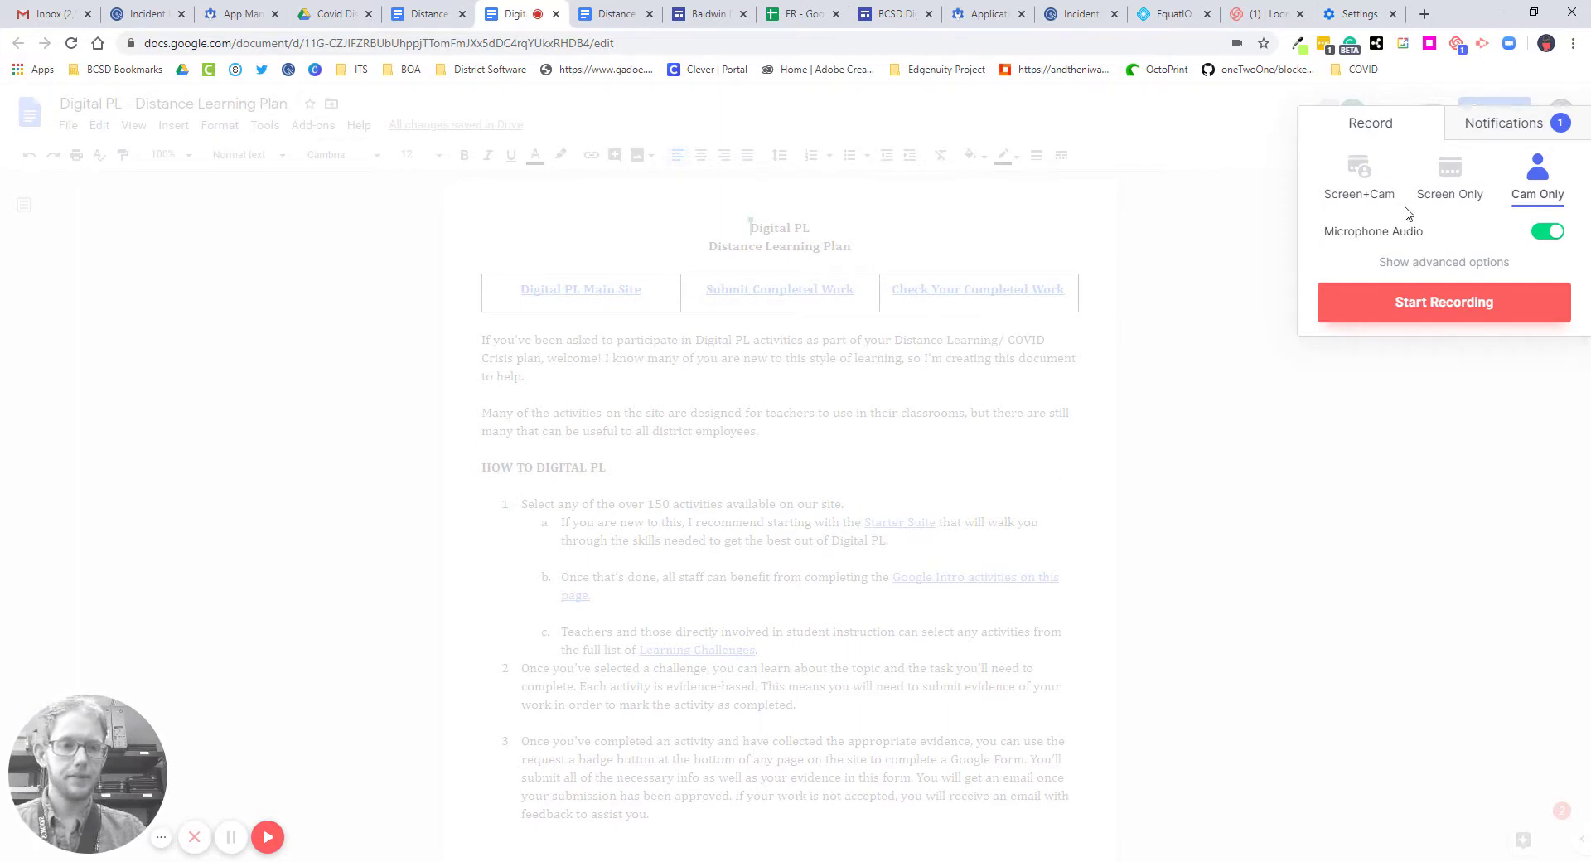
{"action": "left_click", "coordinate": [1357, 183]}
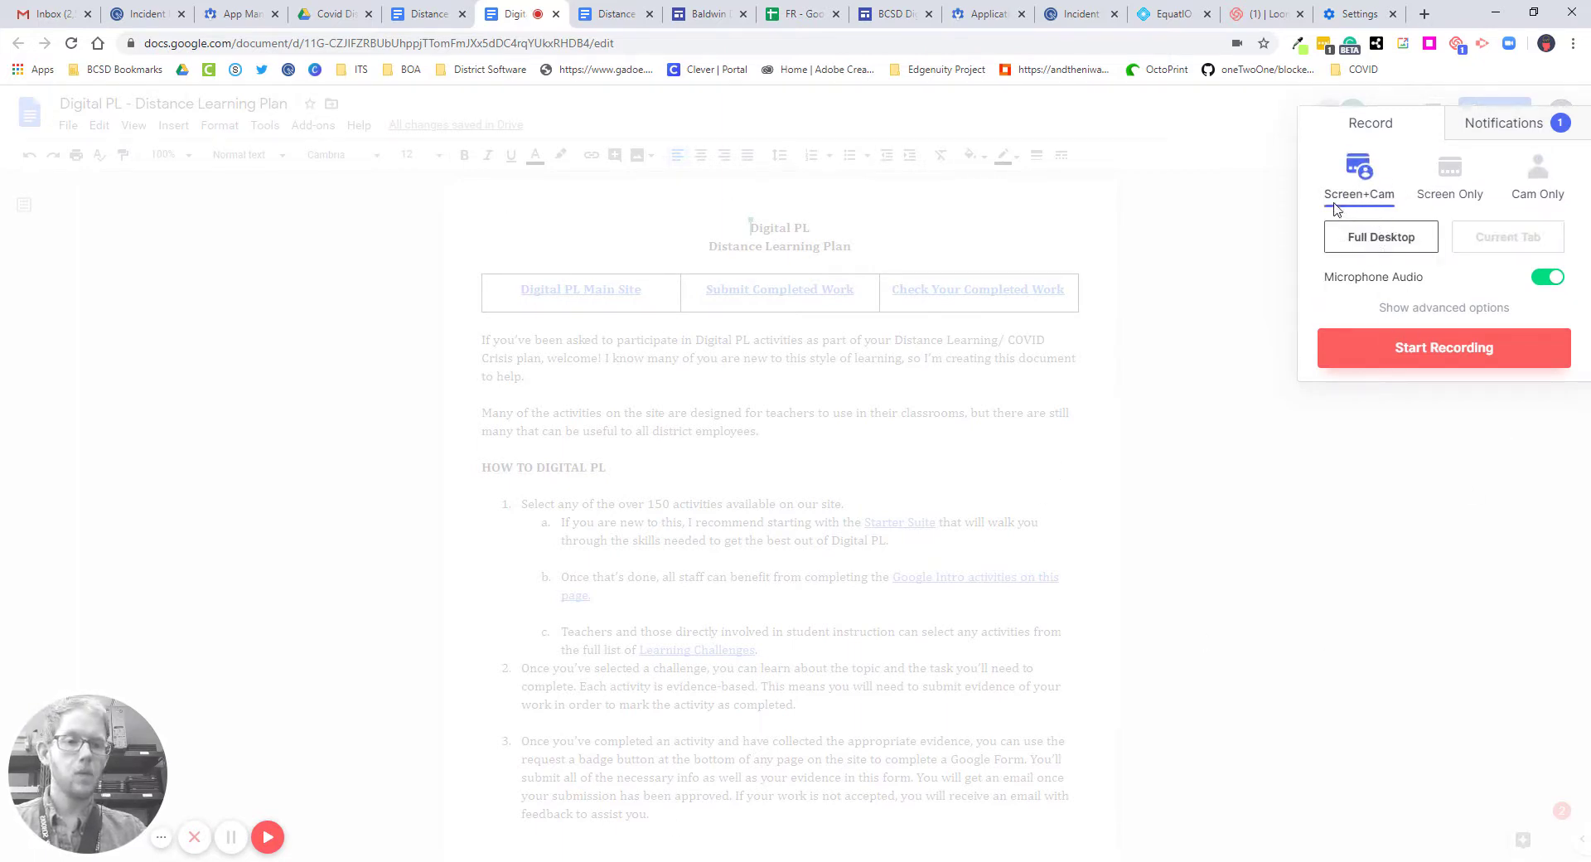
{"action": "left_click", "coordinate": [1442, 199]}
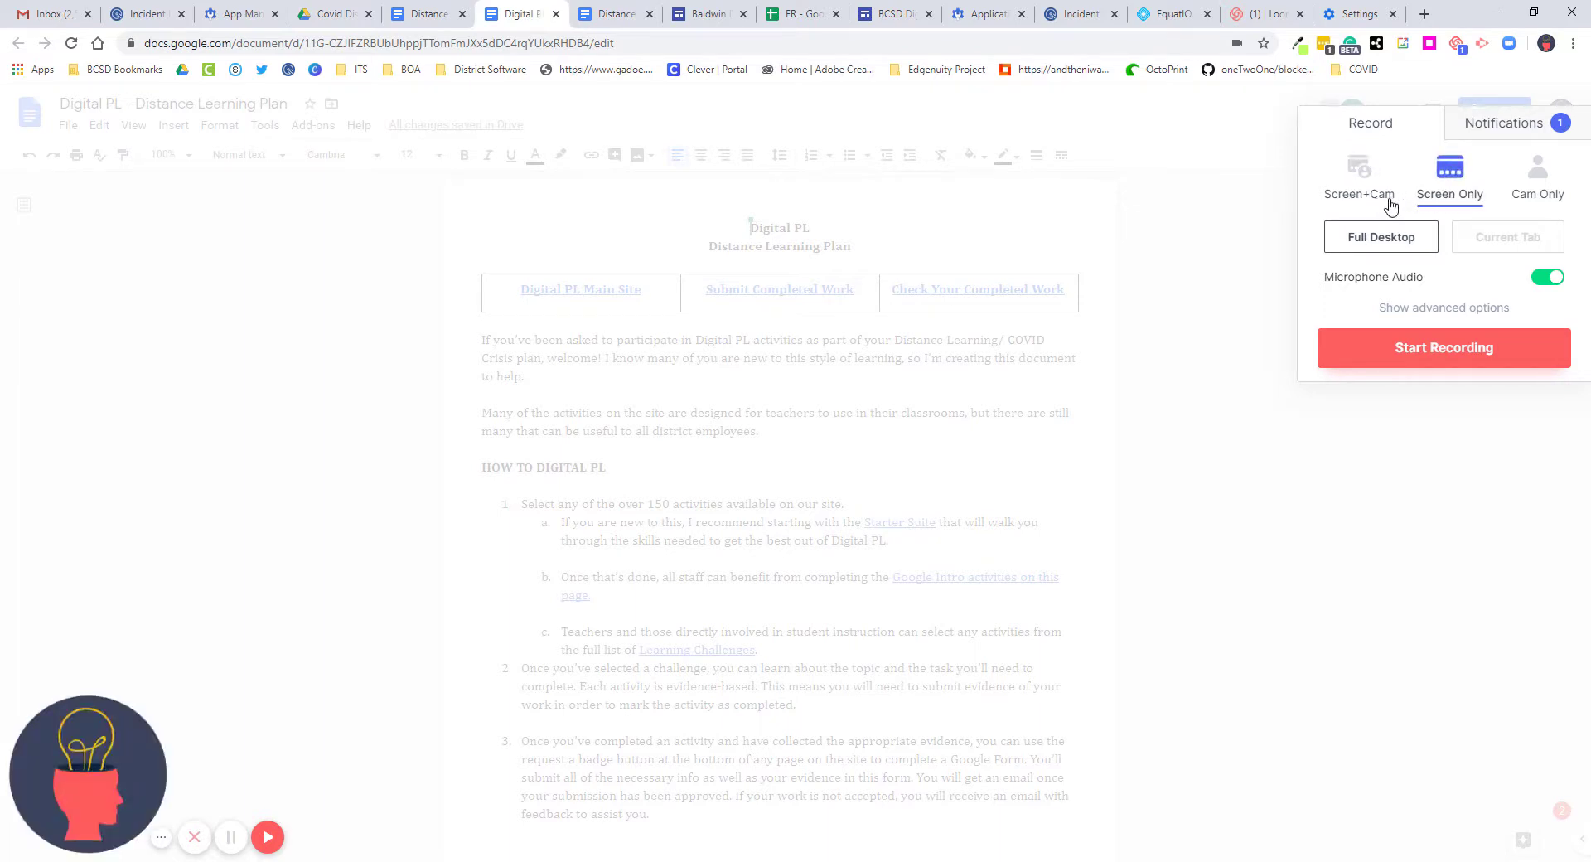
{"action": "left_click", "coordinate": [1354, 200]}
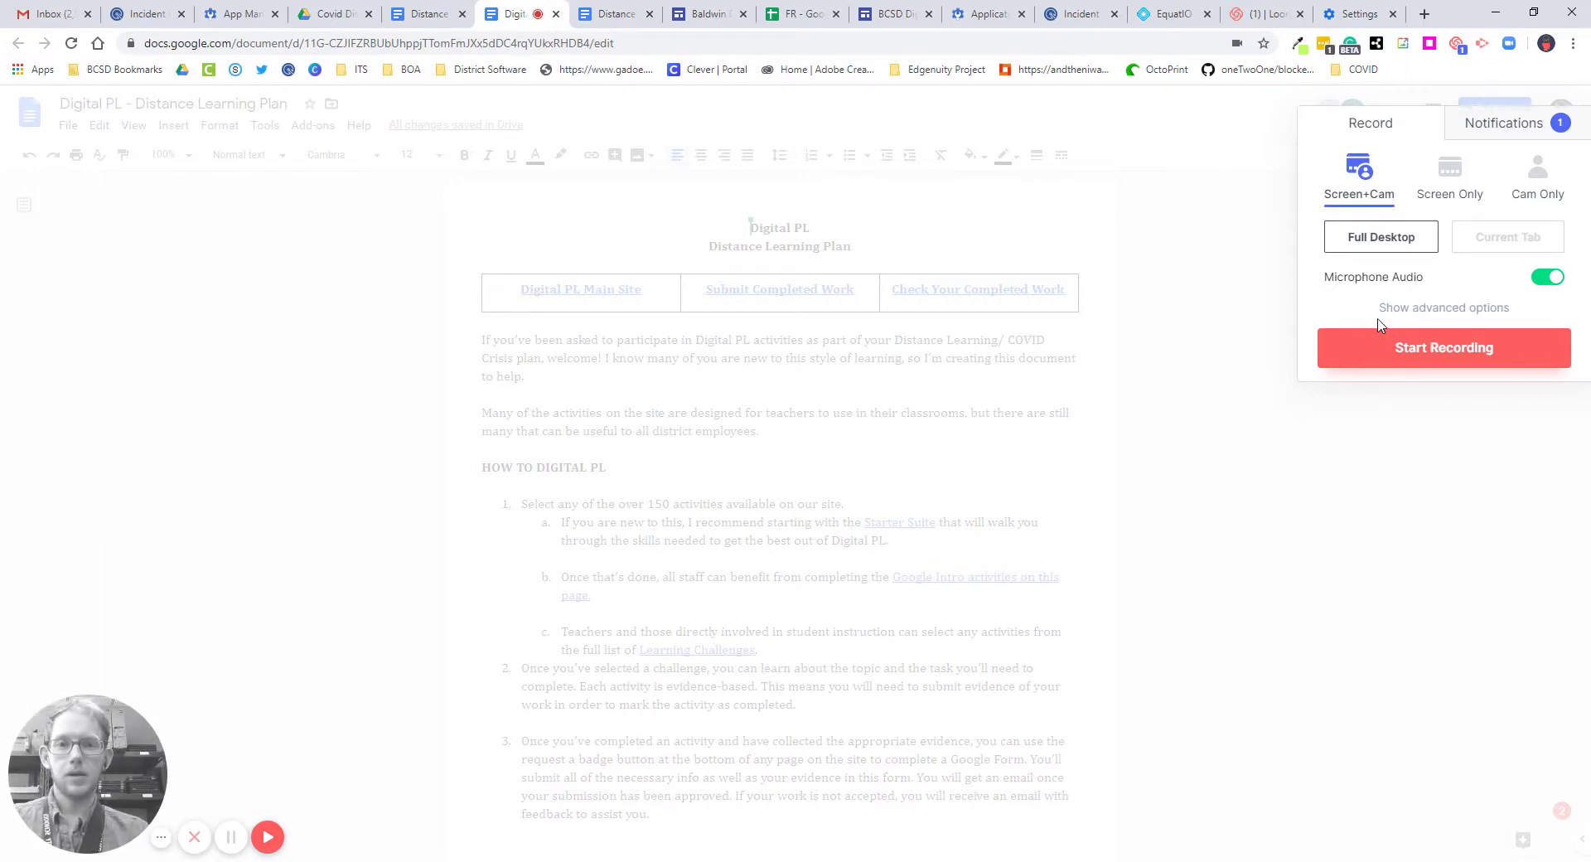
{"action": "left_click", "coordinate": [1453, 170]}
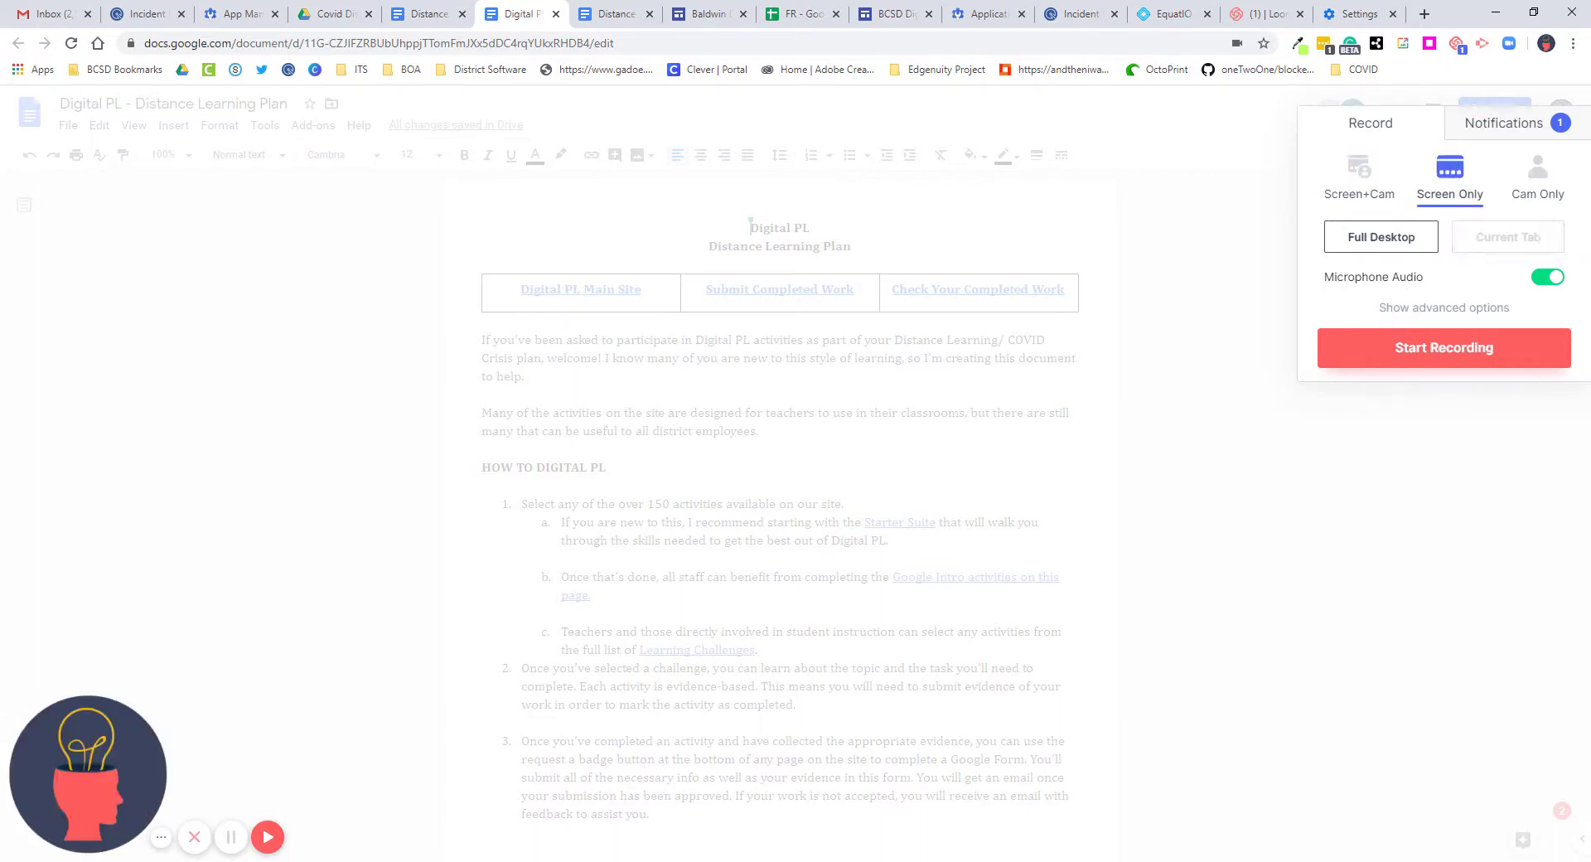
{"action": "left_click", "coordinate": [1363, 189]}
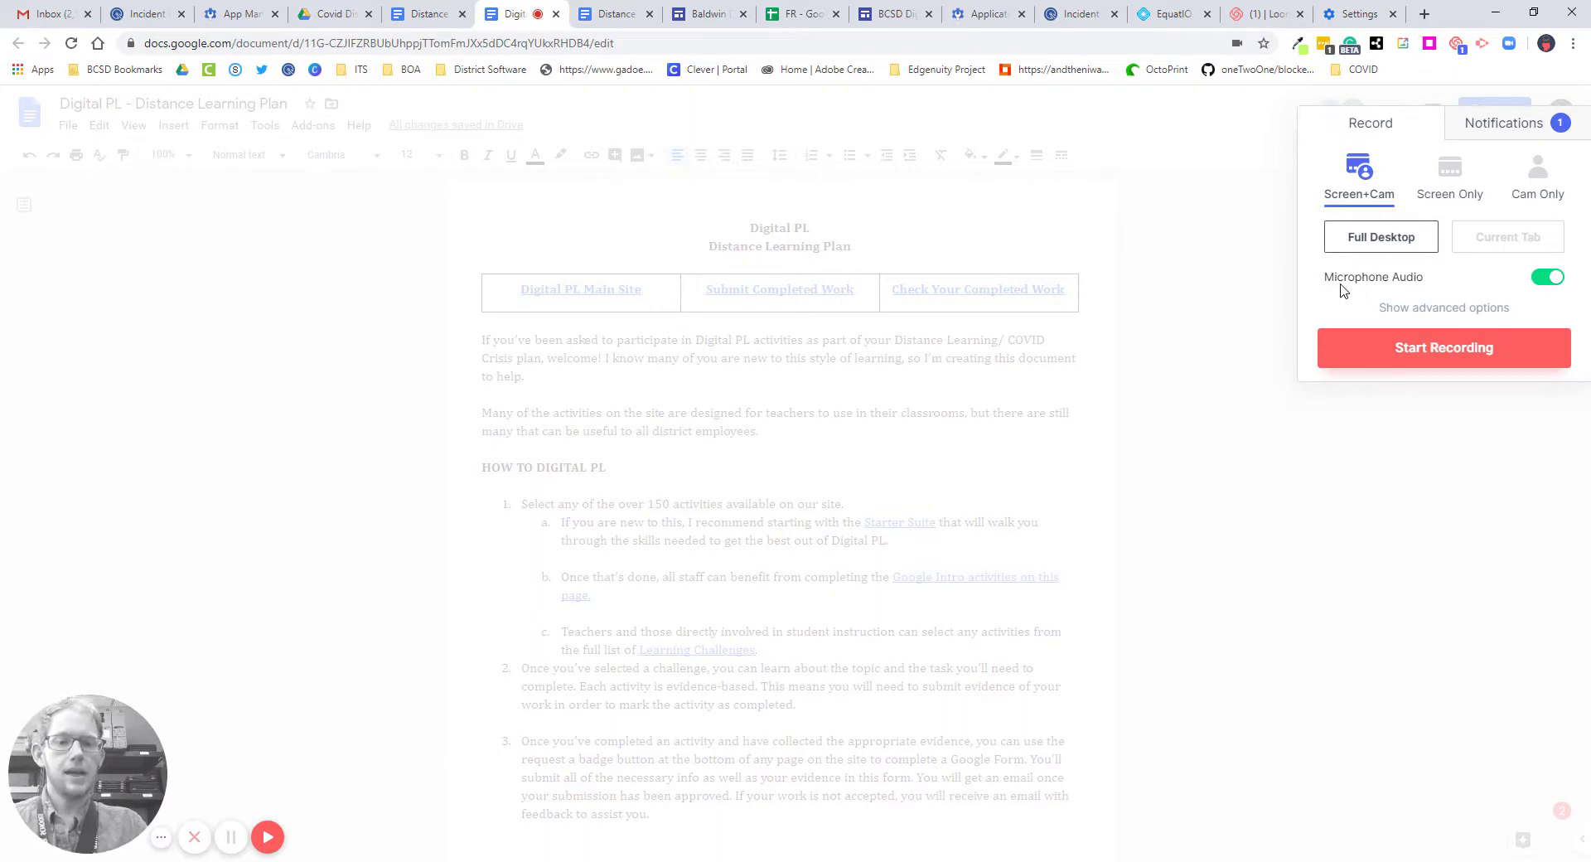
{"action": "left_click", "coordinate": [1548, 278]}
{"action": "left_click", "coordinate": [1548, 278]}
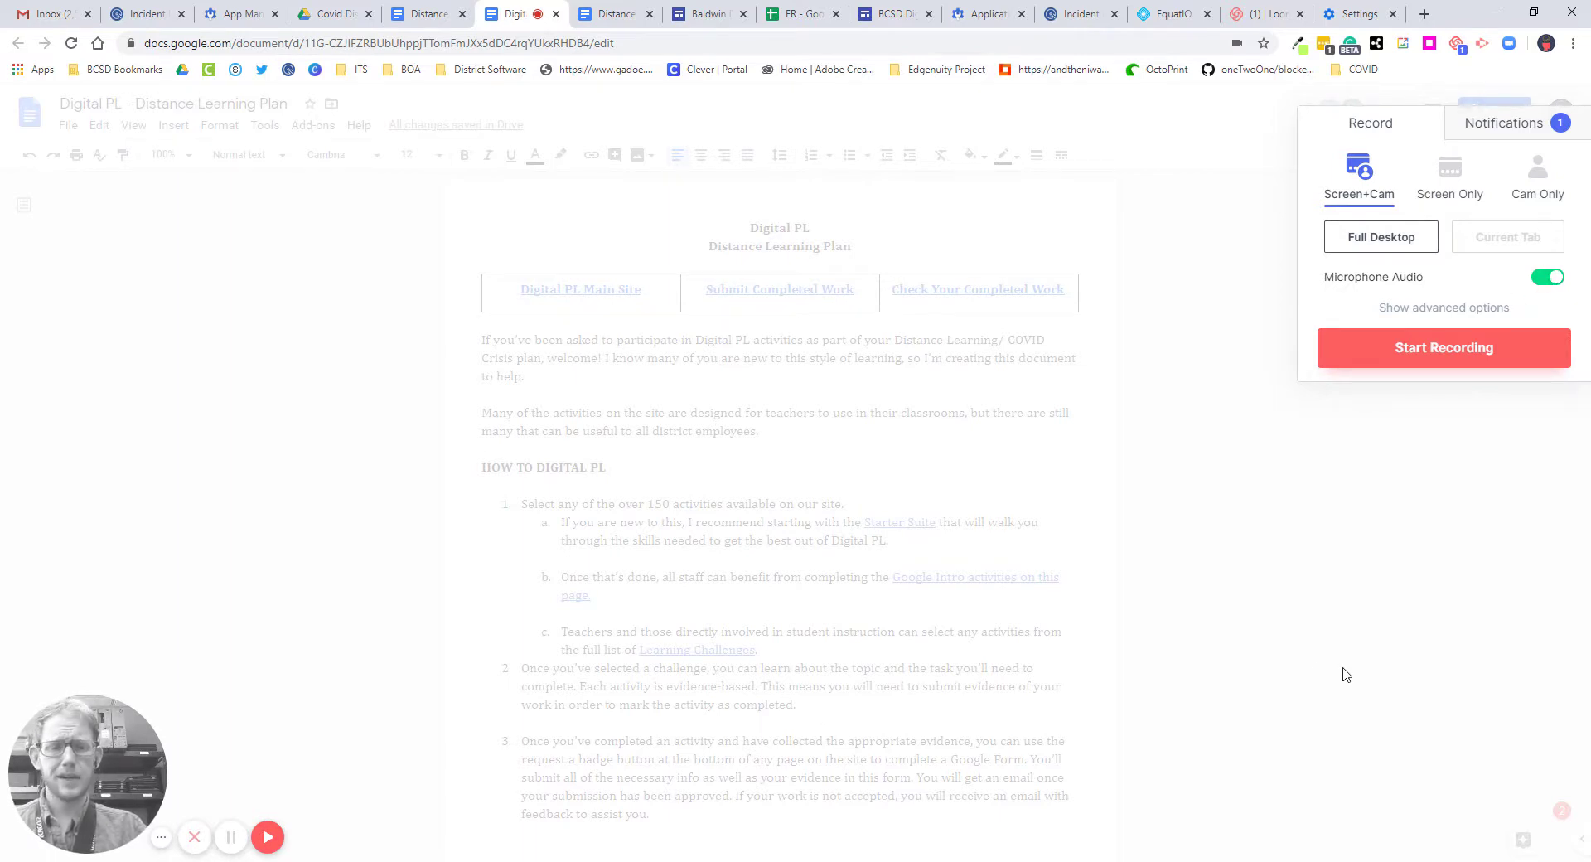
- Start a Screen+Cam recording that shares the Digital PL - Distance Learning Plan application window
{"action": "left_click", "coordinate": [1469, 357]}
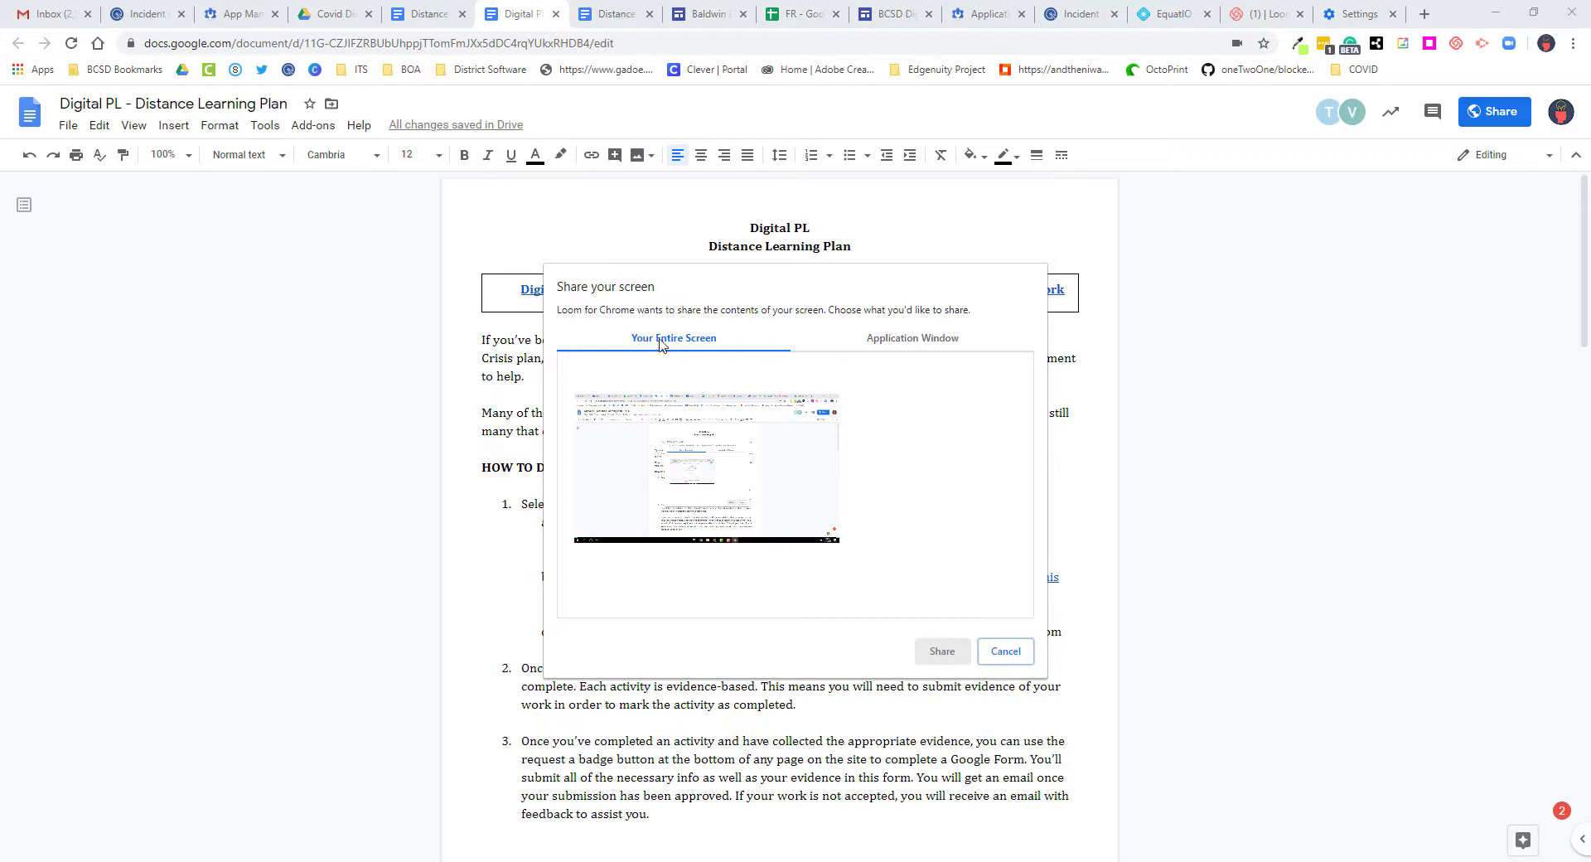
{"action": "left_click", "coordinate": [908, 347]}
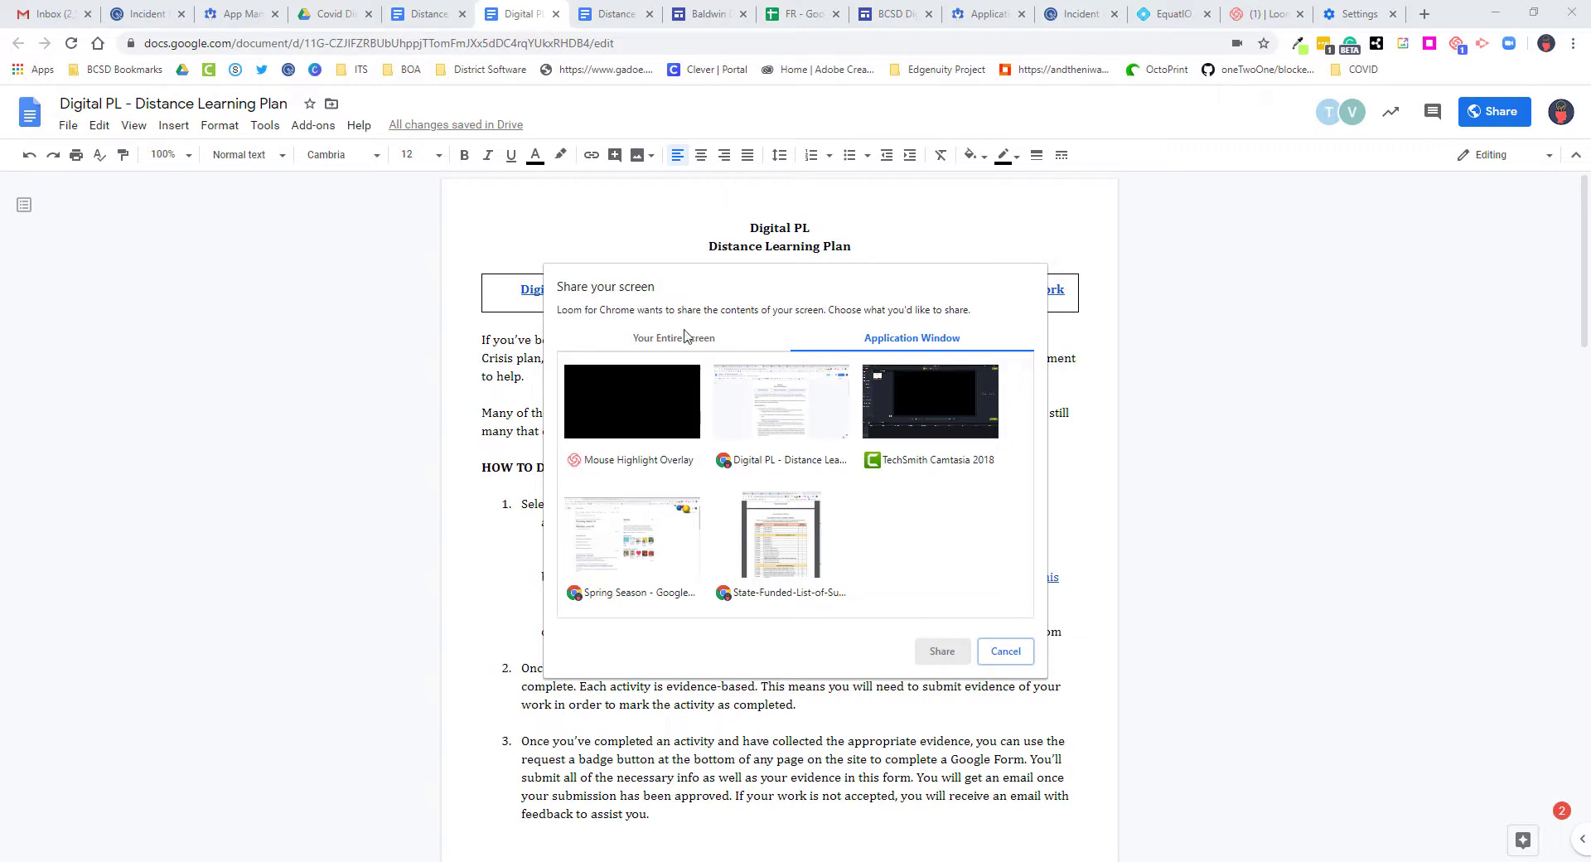
{"action": "left_click", "coordinate": [790, 394]}
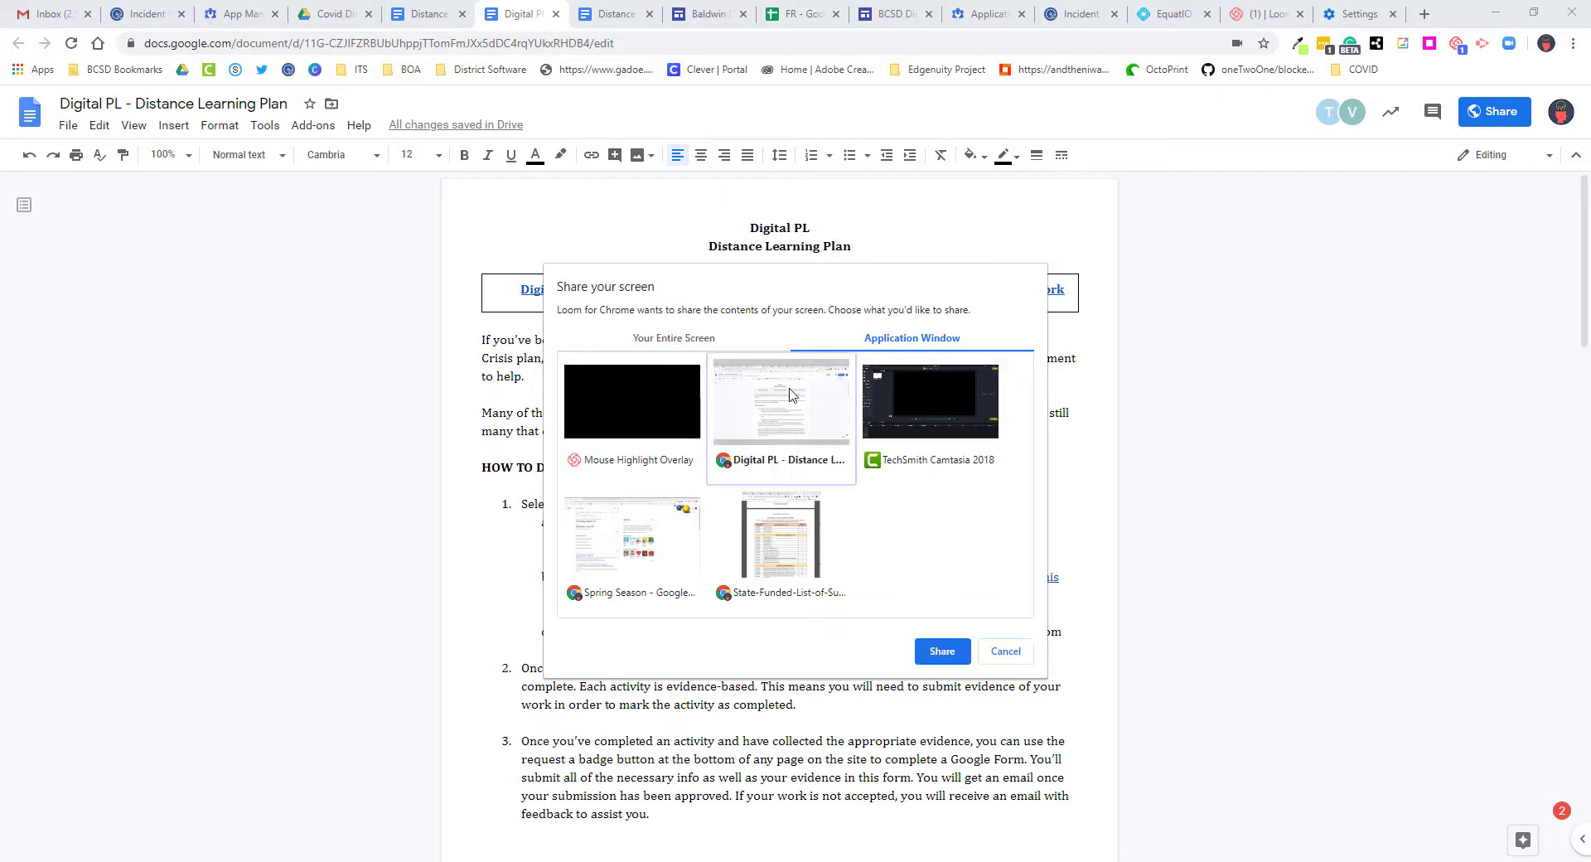
{"action": "left_click", "coordinate": [940, 652]}
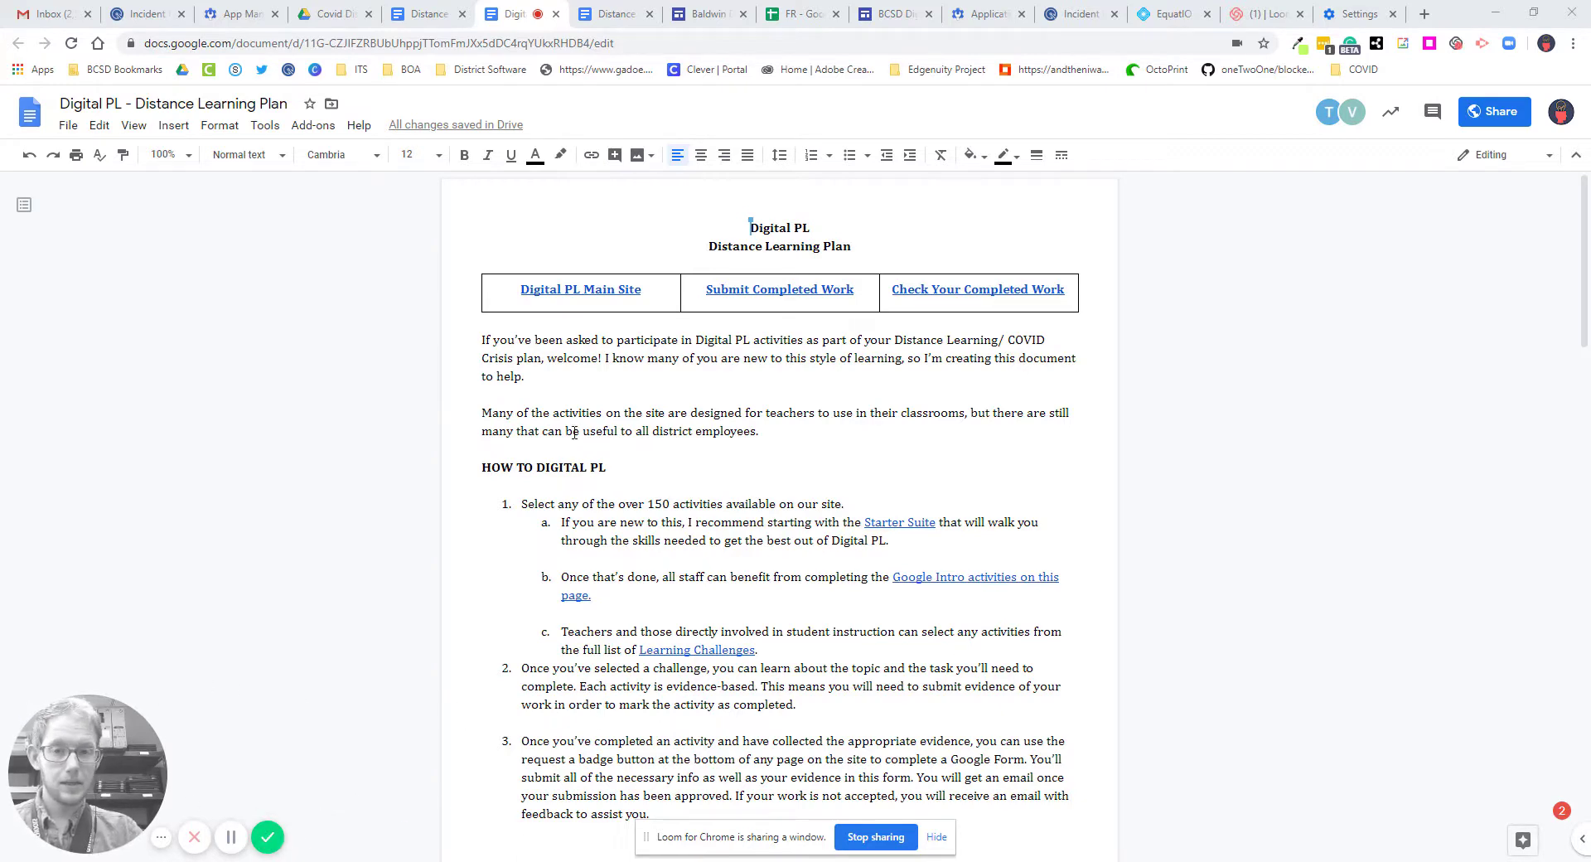
- While recording, highlight the document's opening paragraph, and handwrite "the" with the pen in the EquatIO mathspace
{"action": "left_click", "coordinate": [721, 389]}
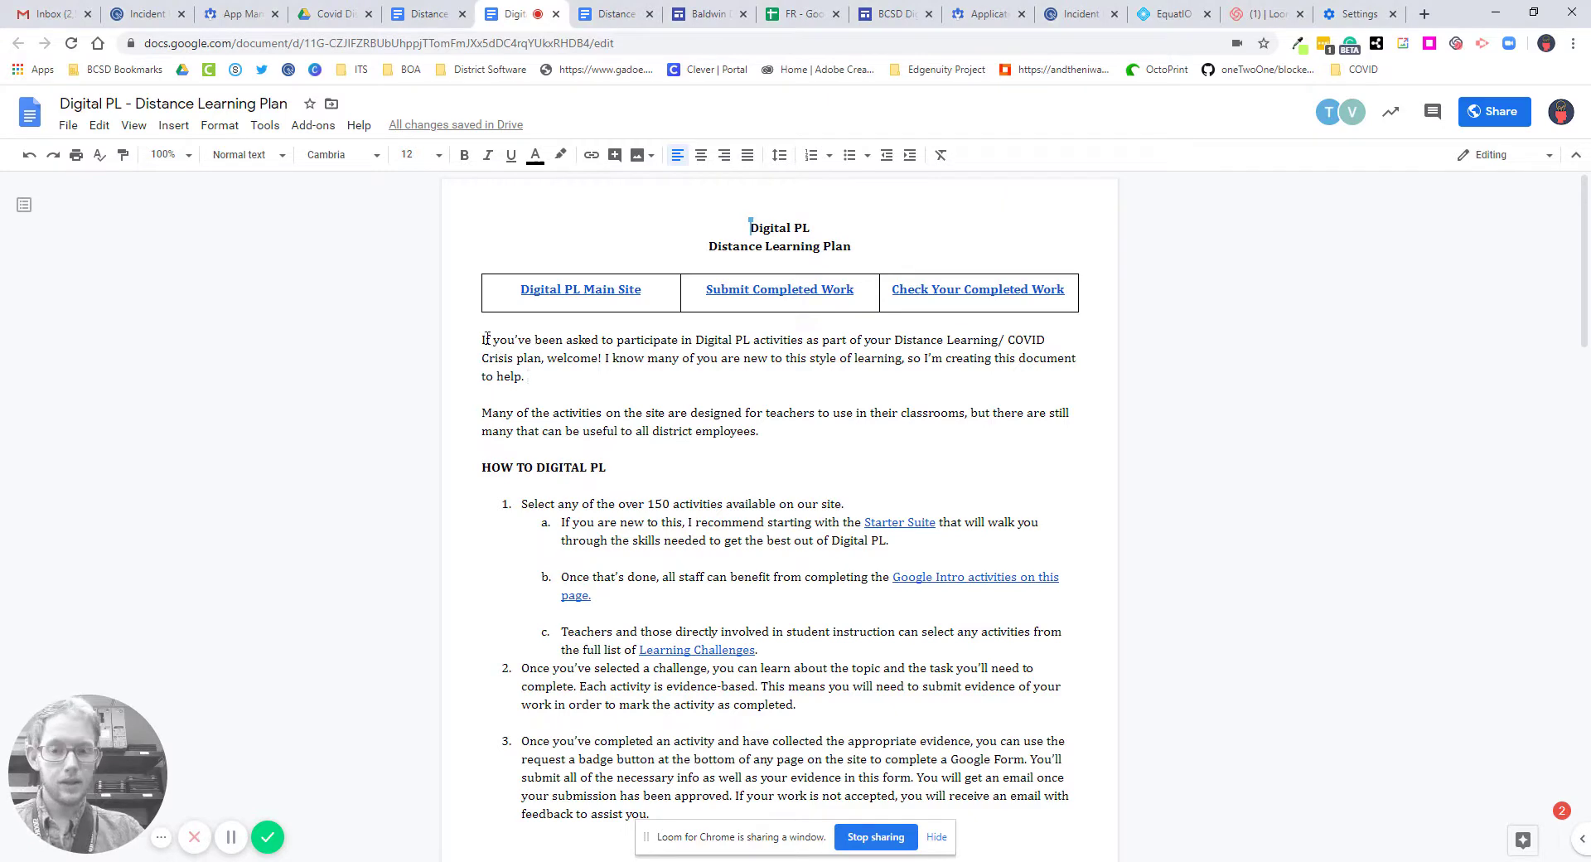
{"action": "left_click_drag", "start_coordinate": [482, 340], "coordinate": [560, 381]}
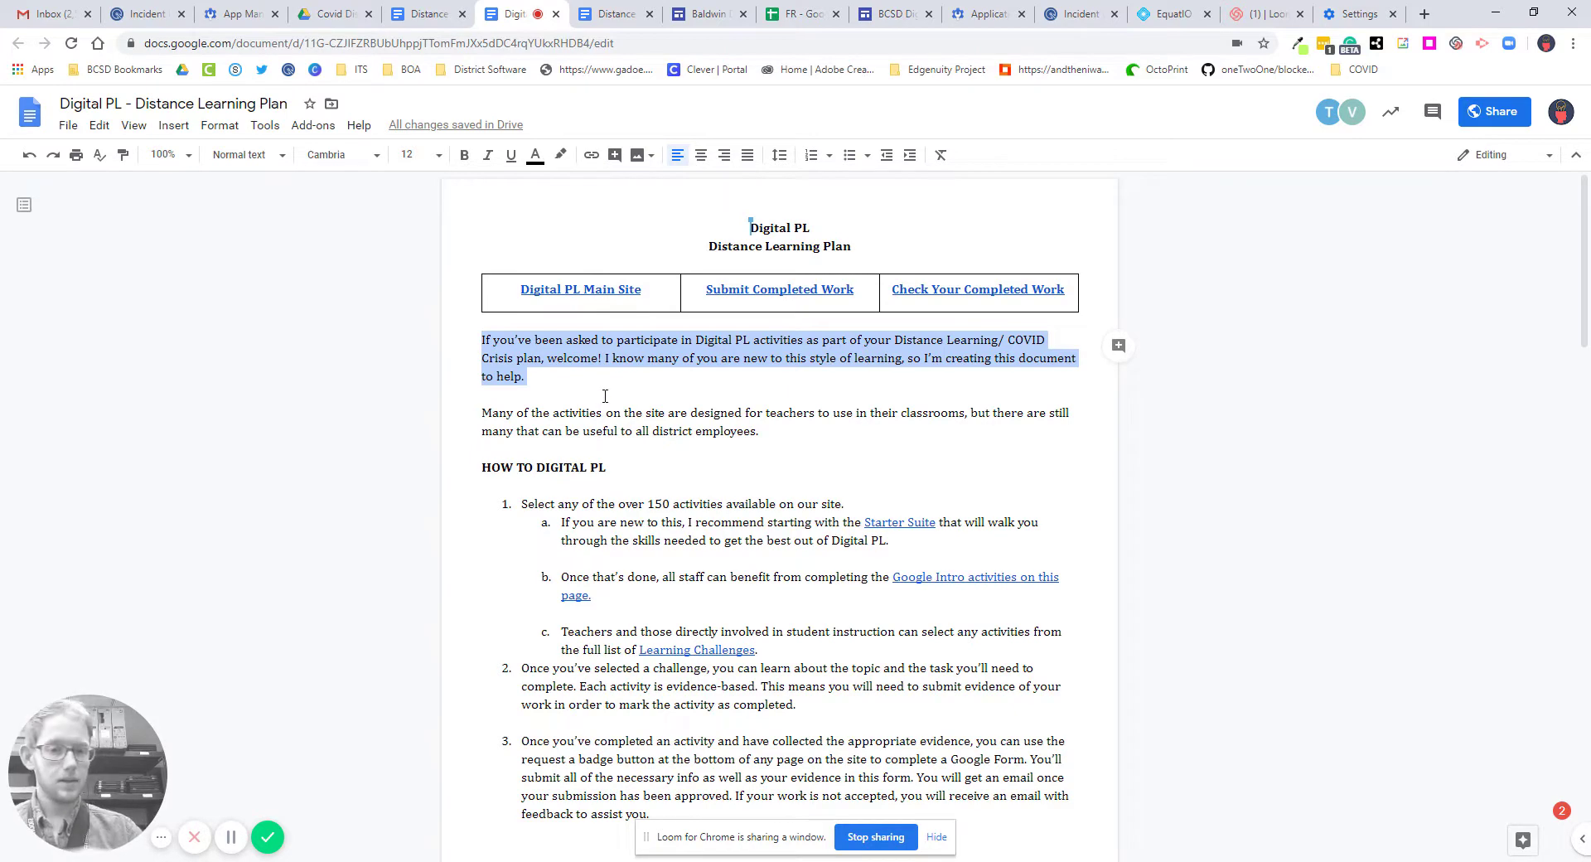
{"action": "left_click", "coordinate": [1167, 15]}
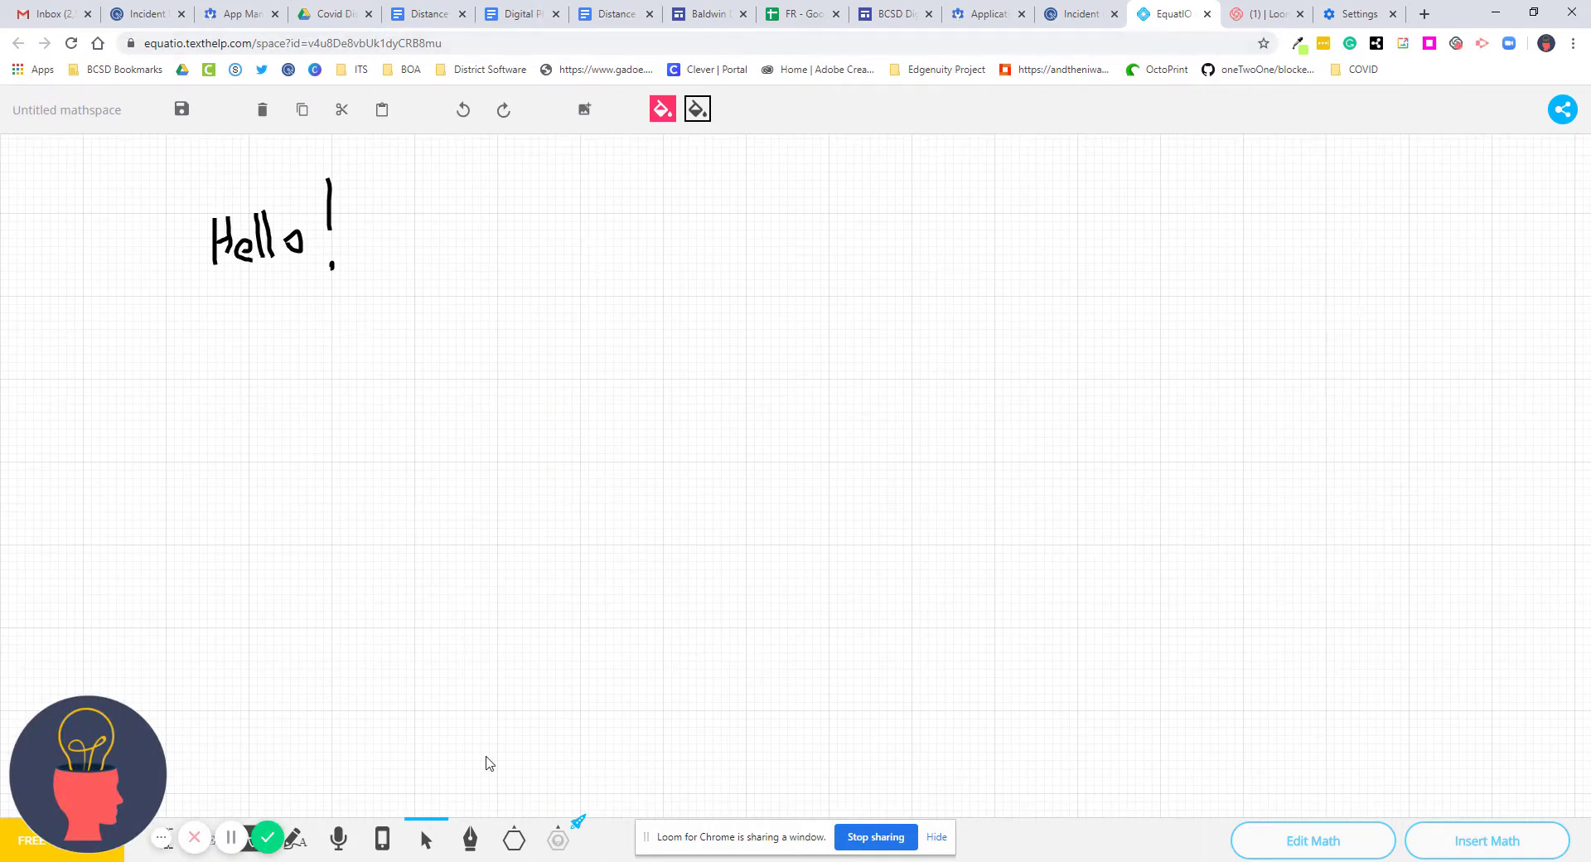
{"action": "left_click", "coordinate": [469, 839]}
{"action": "mouse_move", "coordinate": [483, 363]}
{"action": "left_mouse_down"}
{"action": "mouse_move", "coordinate": [484, 406]}
{"action": "mouse_move", "coordinate": [444, 417]}
{"action": "mouse_move", "coordinate": [534, 423]}
{"action": "mouse_move", "coordinate": [576, 485]}
{"action": "mouse_move", "coordinate": [640, 481]}
{"action": "left_mouse_up"}
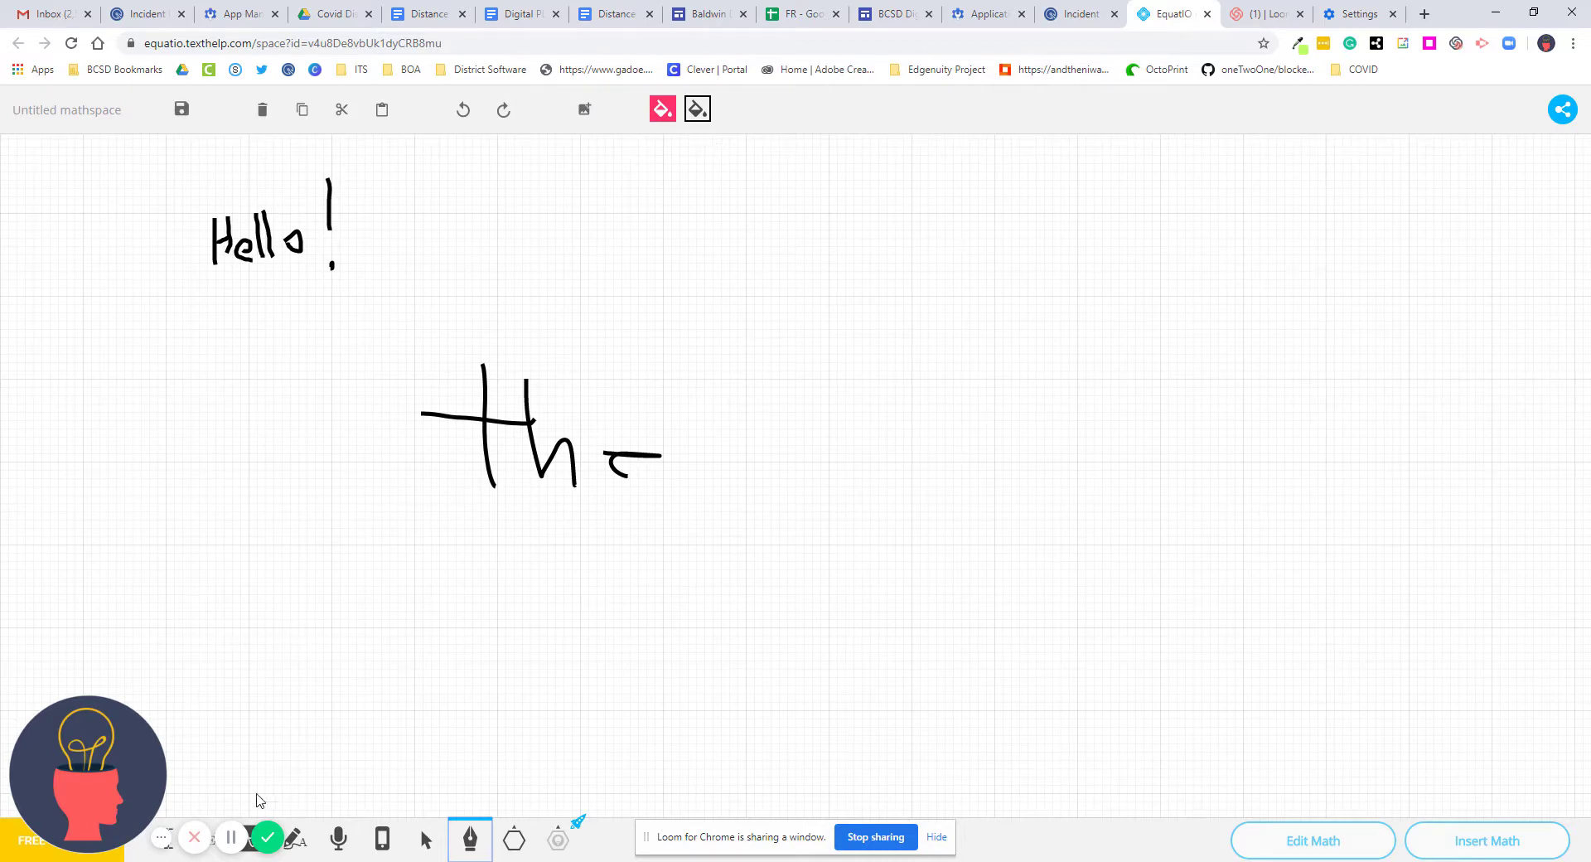
- Finish the recording and copy the share link of the new video
{"action": "left_click", "coordinate": [267, 844]}
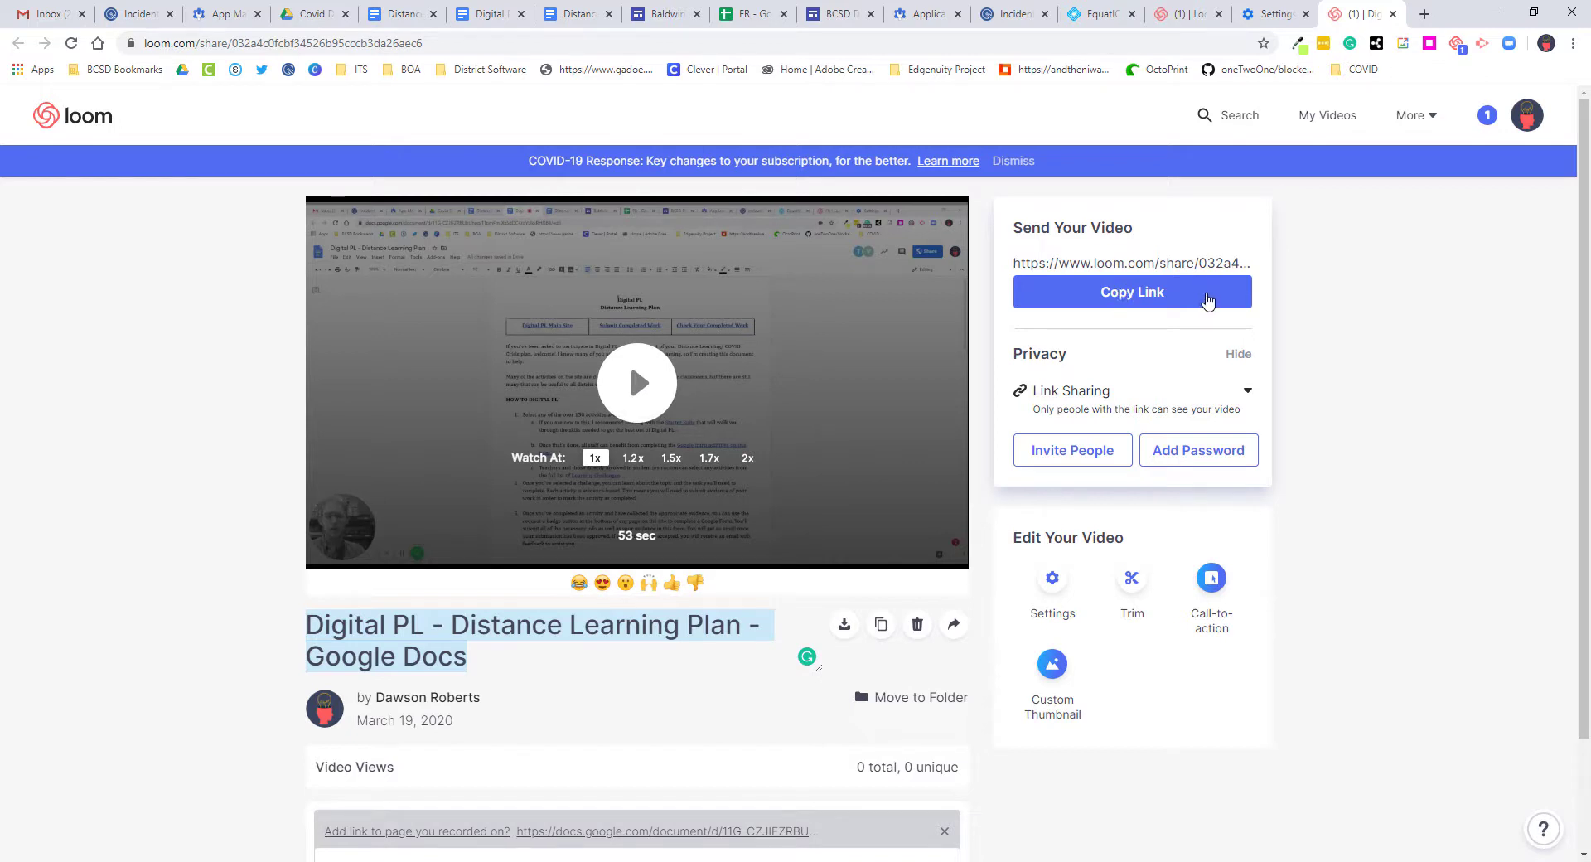
{"action": "left_click", "coordinate": [1209, 302]}
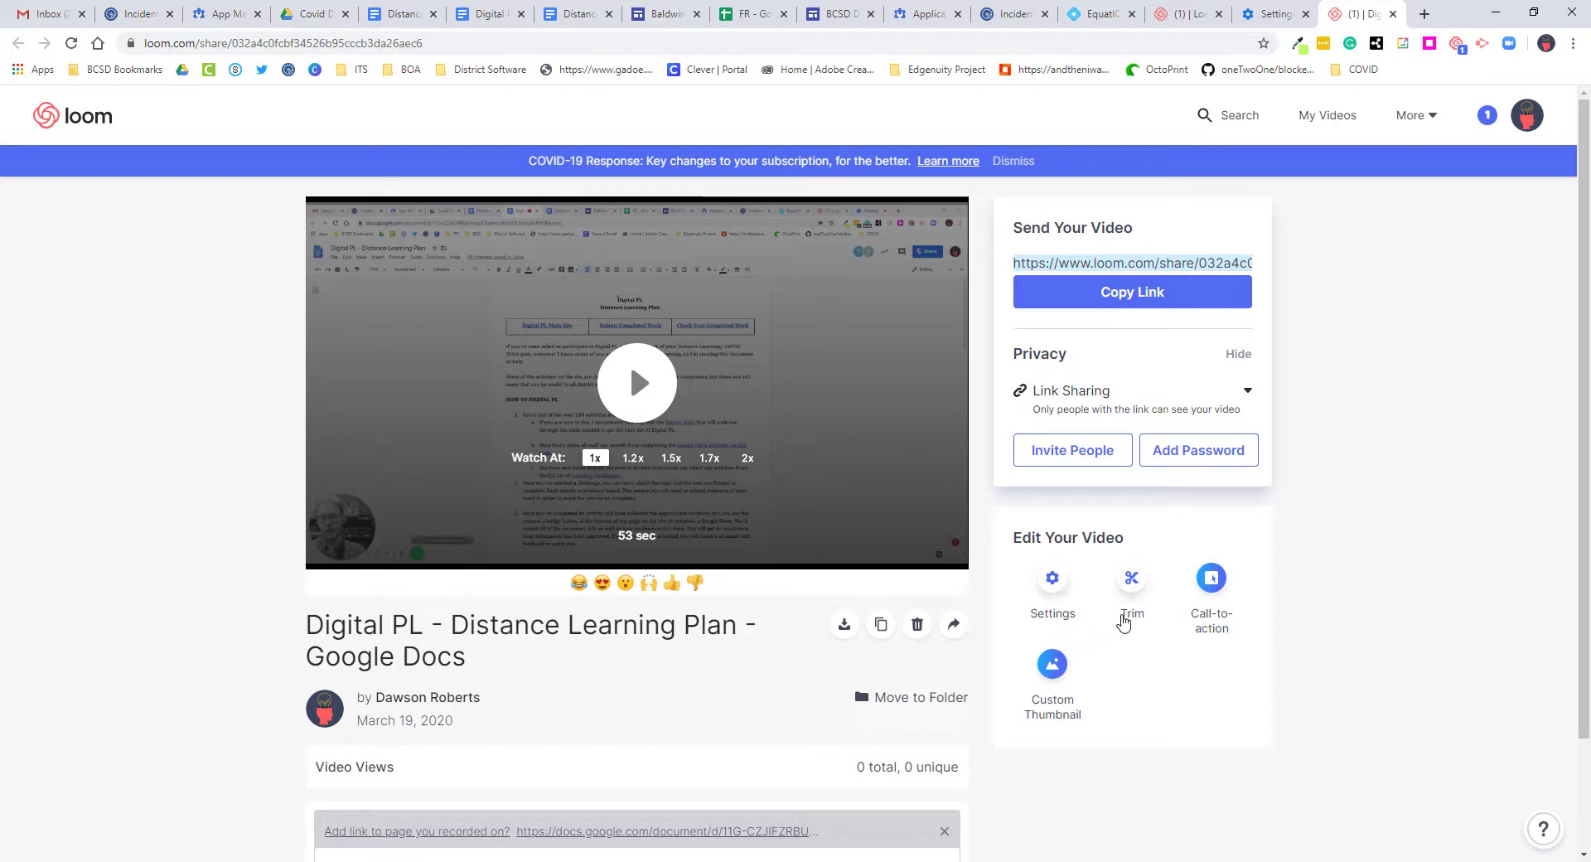
- Open the video's settings, toggle Comments off and back on, and turn off Comment email notifications
{"action": "left_click", "coordinate": [1053, 580]}
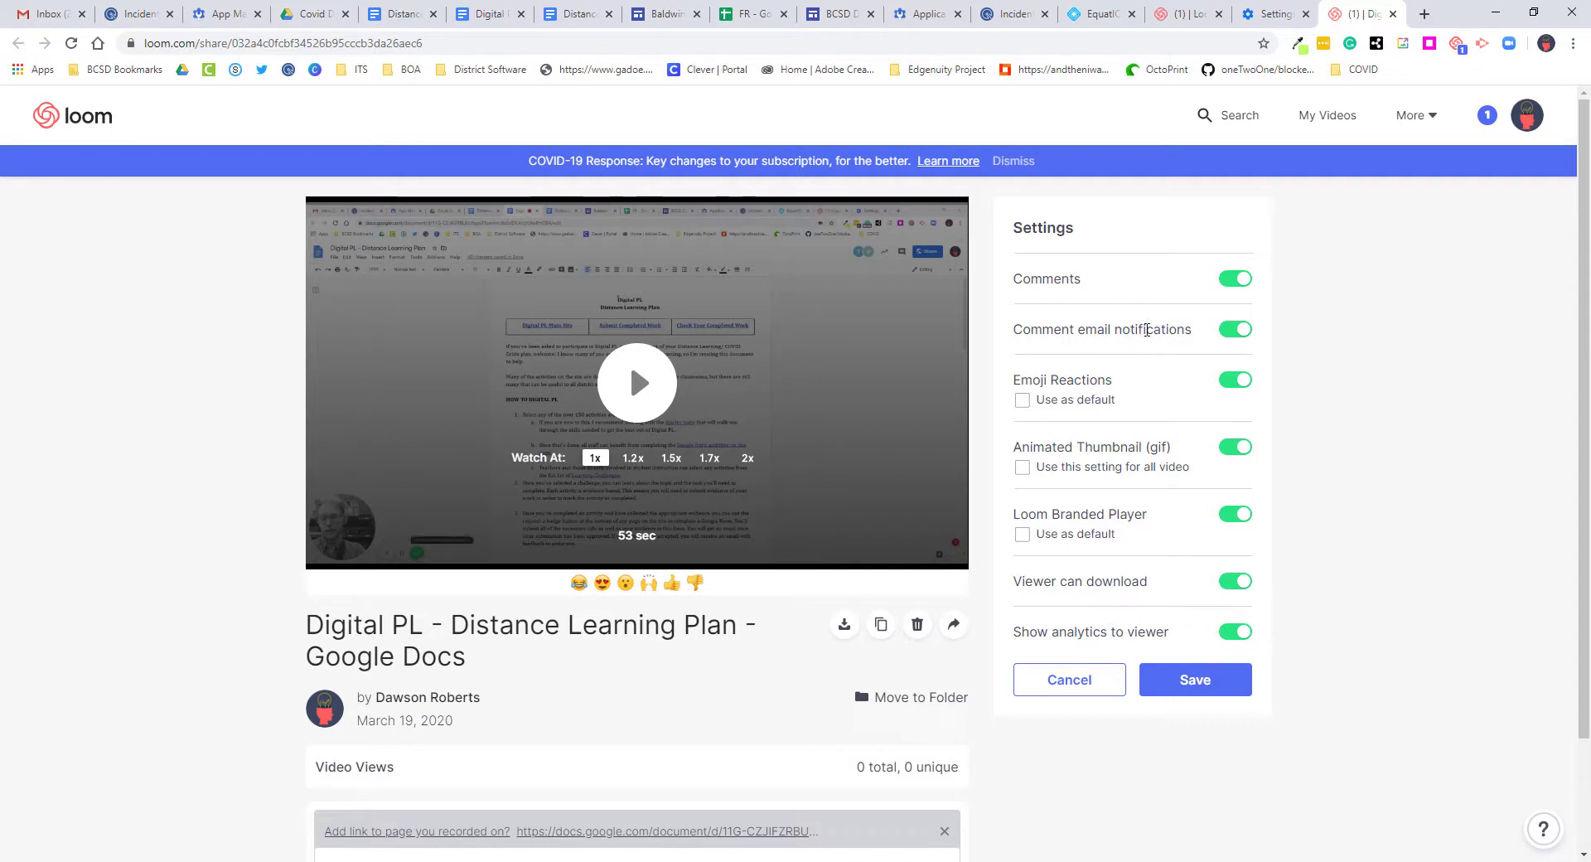
{"action": "left_click_drag", "start_coordinate": [1013, 281], "coordinate": [1091, 290]}
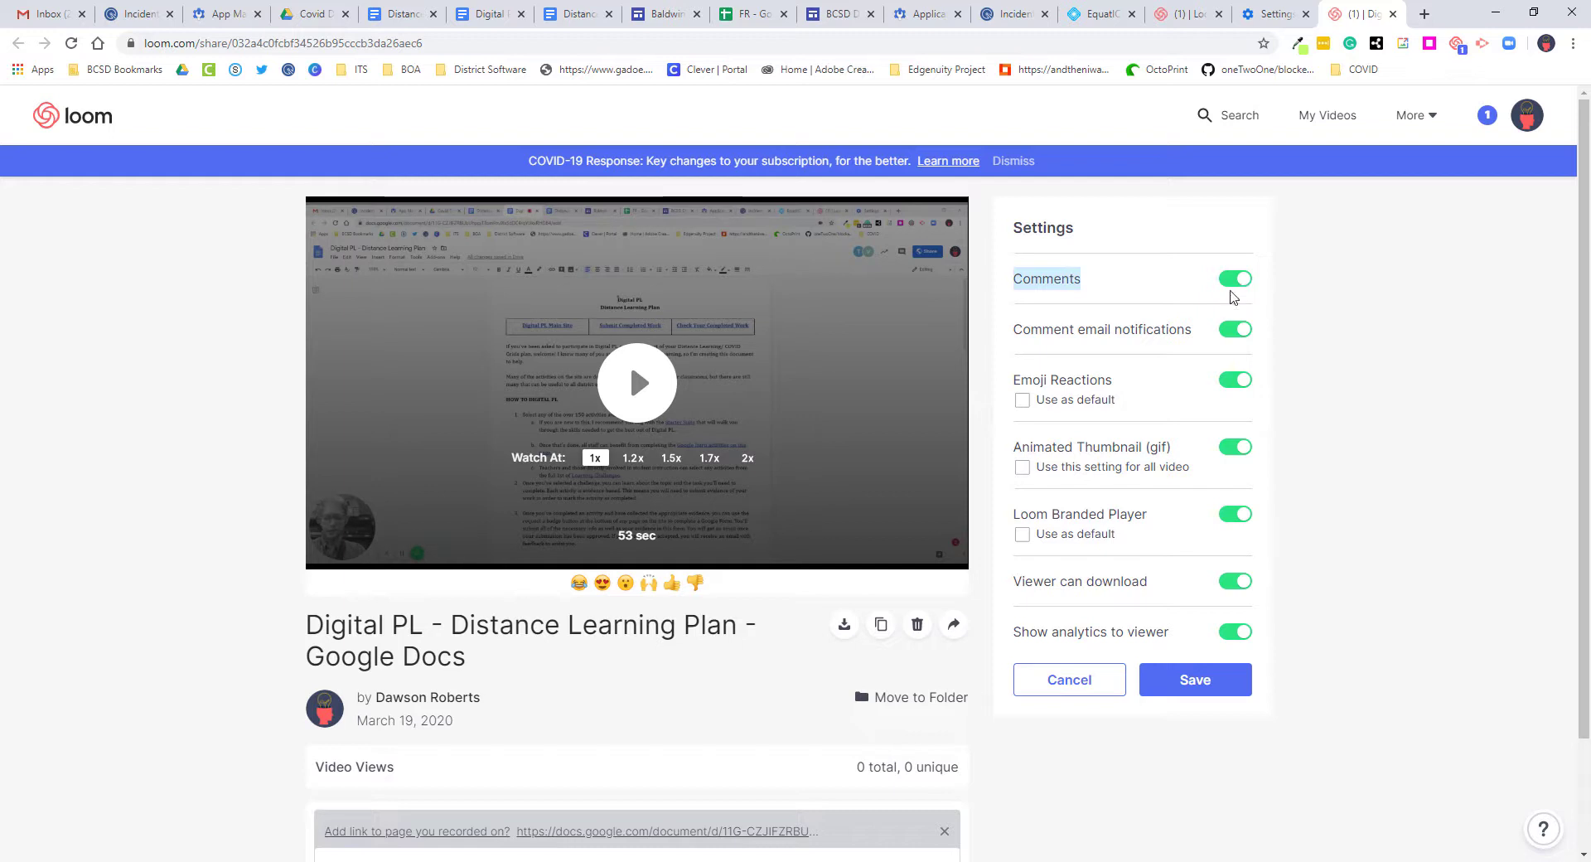
{"action": "left_click", "coordinate": [1236, 280]}
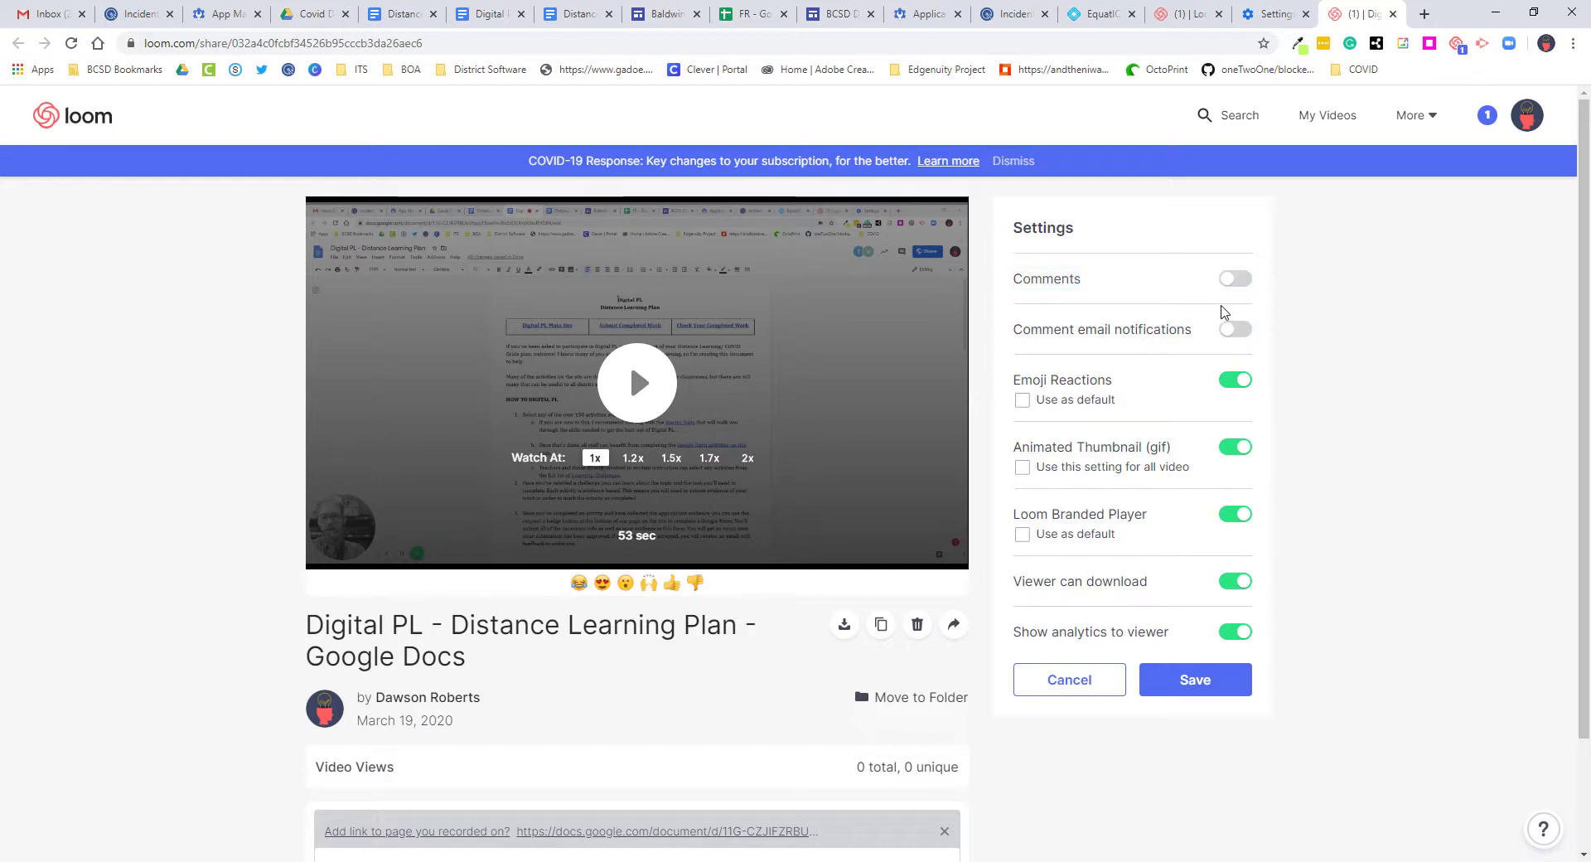
{"action": "left_click", "coordinate": [1233, 278]}
{"action": "triple_click", "coordinate": [1122, 328]}
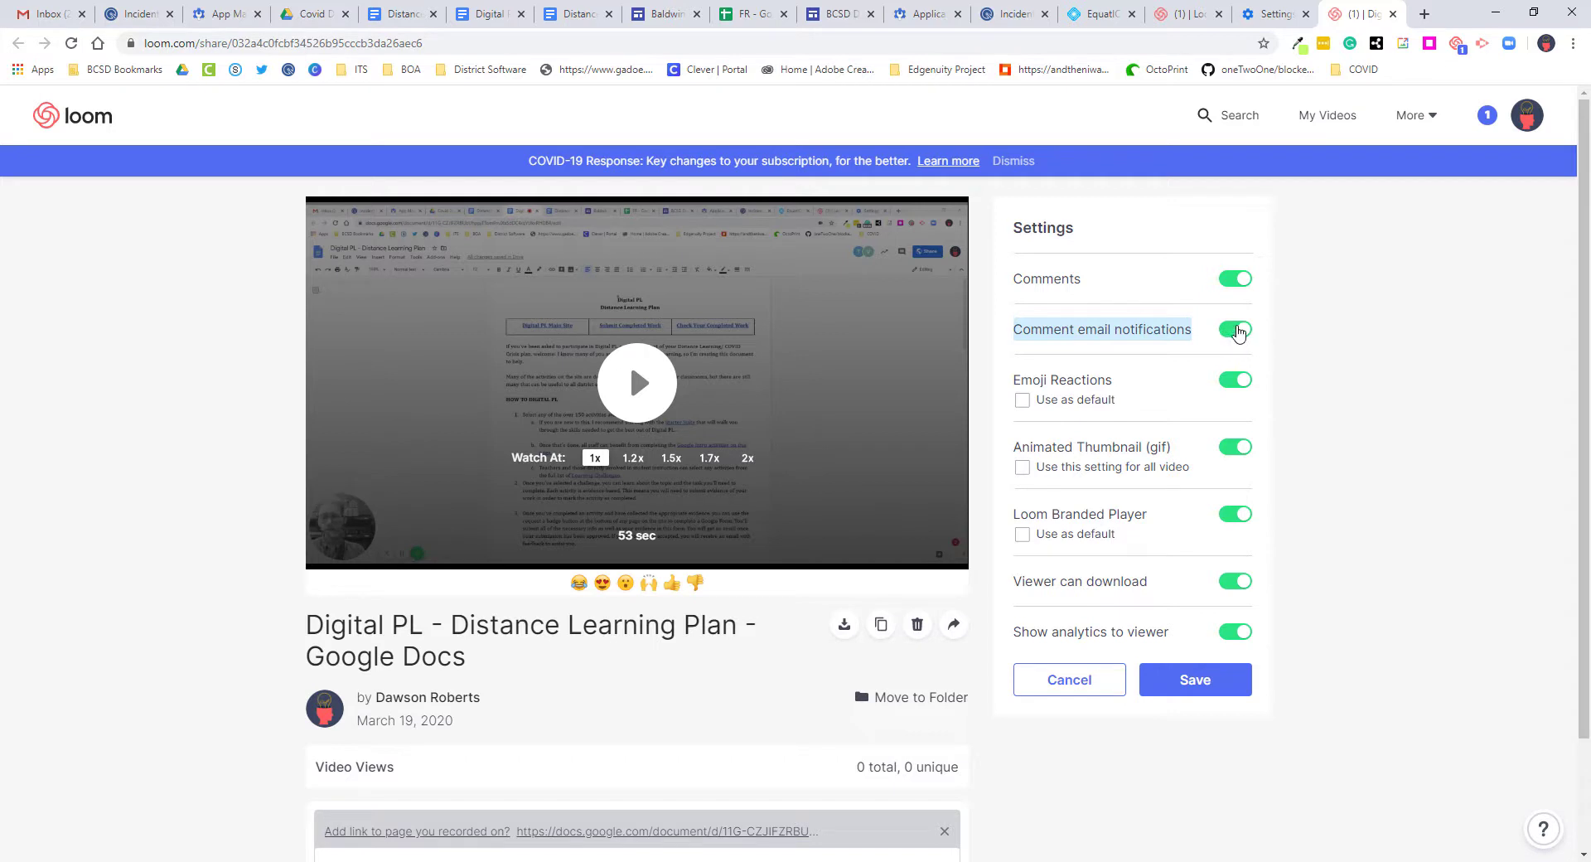
{"action": "left_click", "coordinate": [1235, 330]}
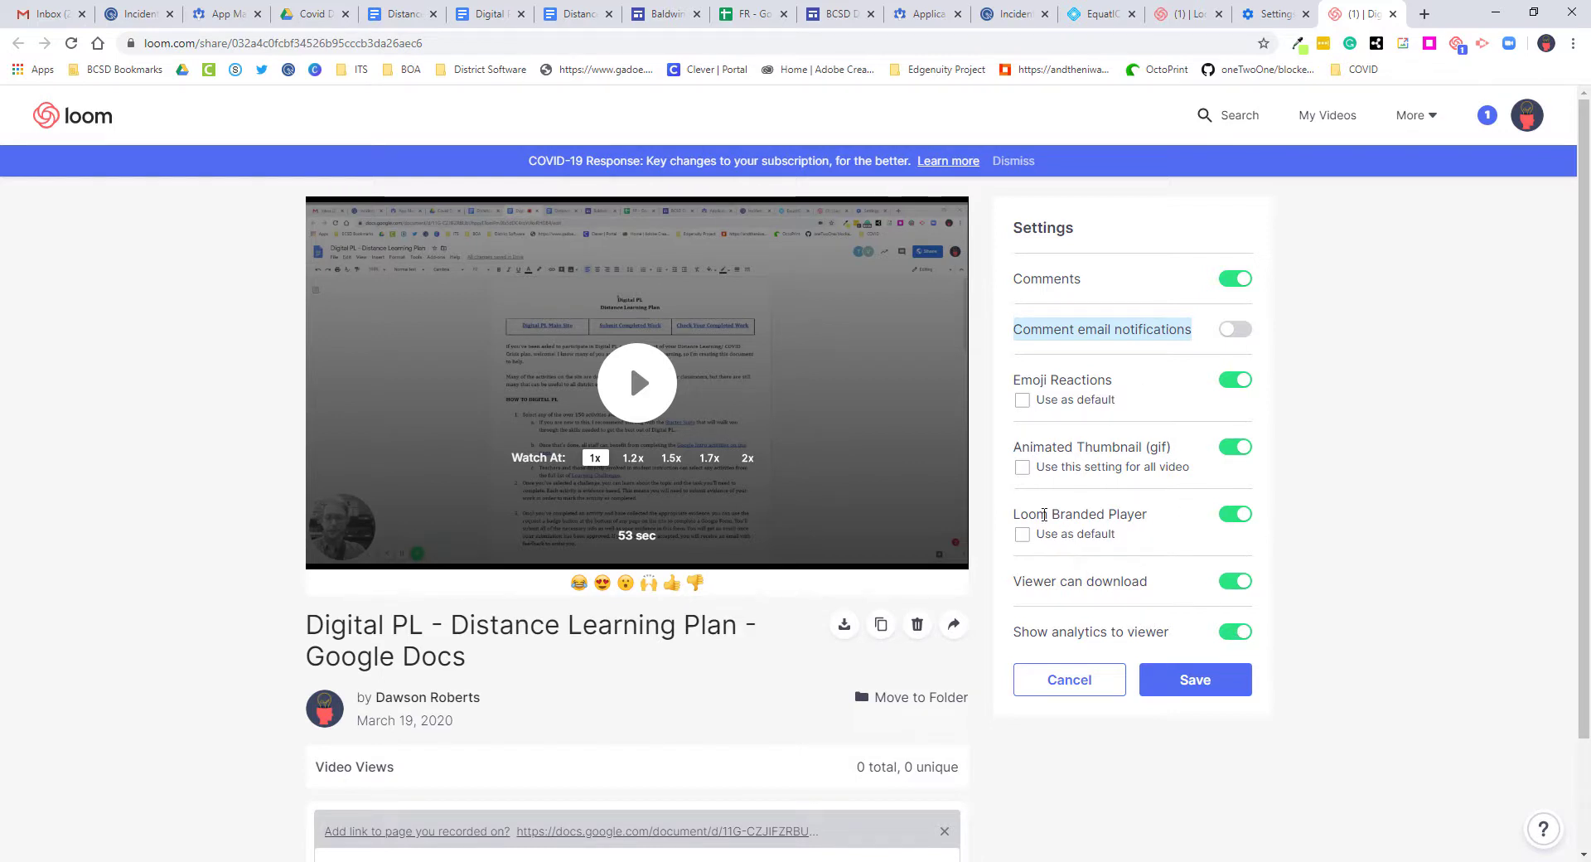
- Turn off the Loom Branded Player, keep Viewer can download and Show analytics to viewer on, and save the settings
{"action": "left_click_drag", "start_coordinate": [1022, 515], "coordinate": [1152, 515]}
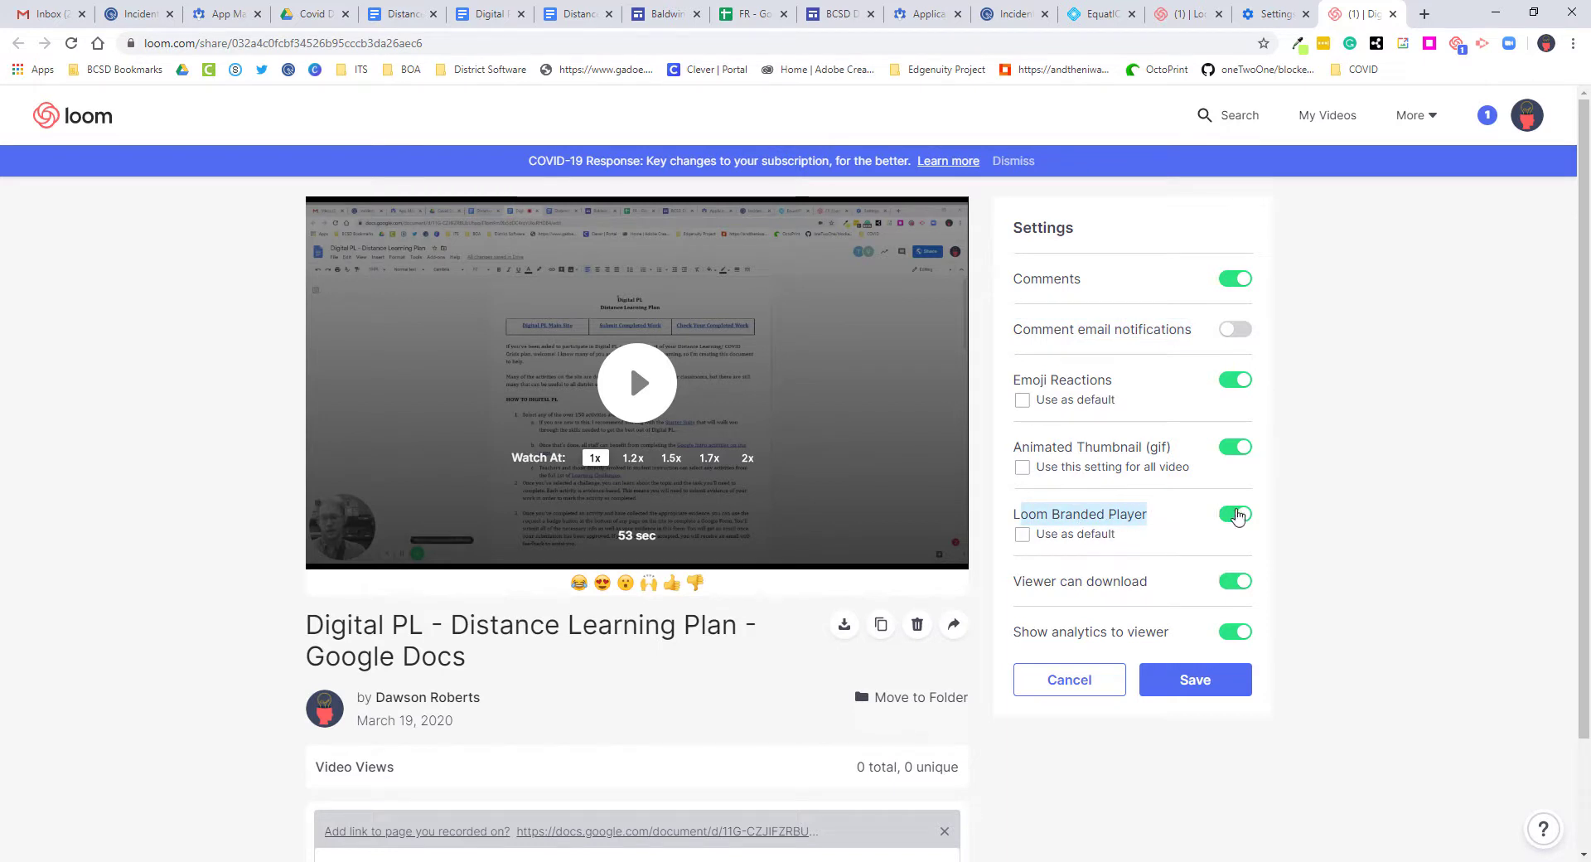
{"action": "left_click", "coordinate": [1229, 517]}
{"action": "left_click", "coordinate": [1228, 518]}
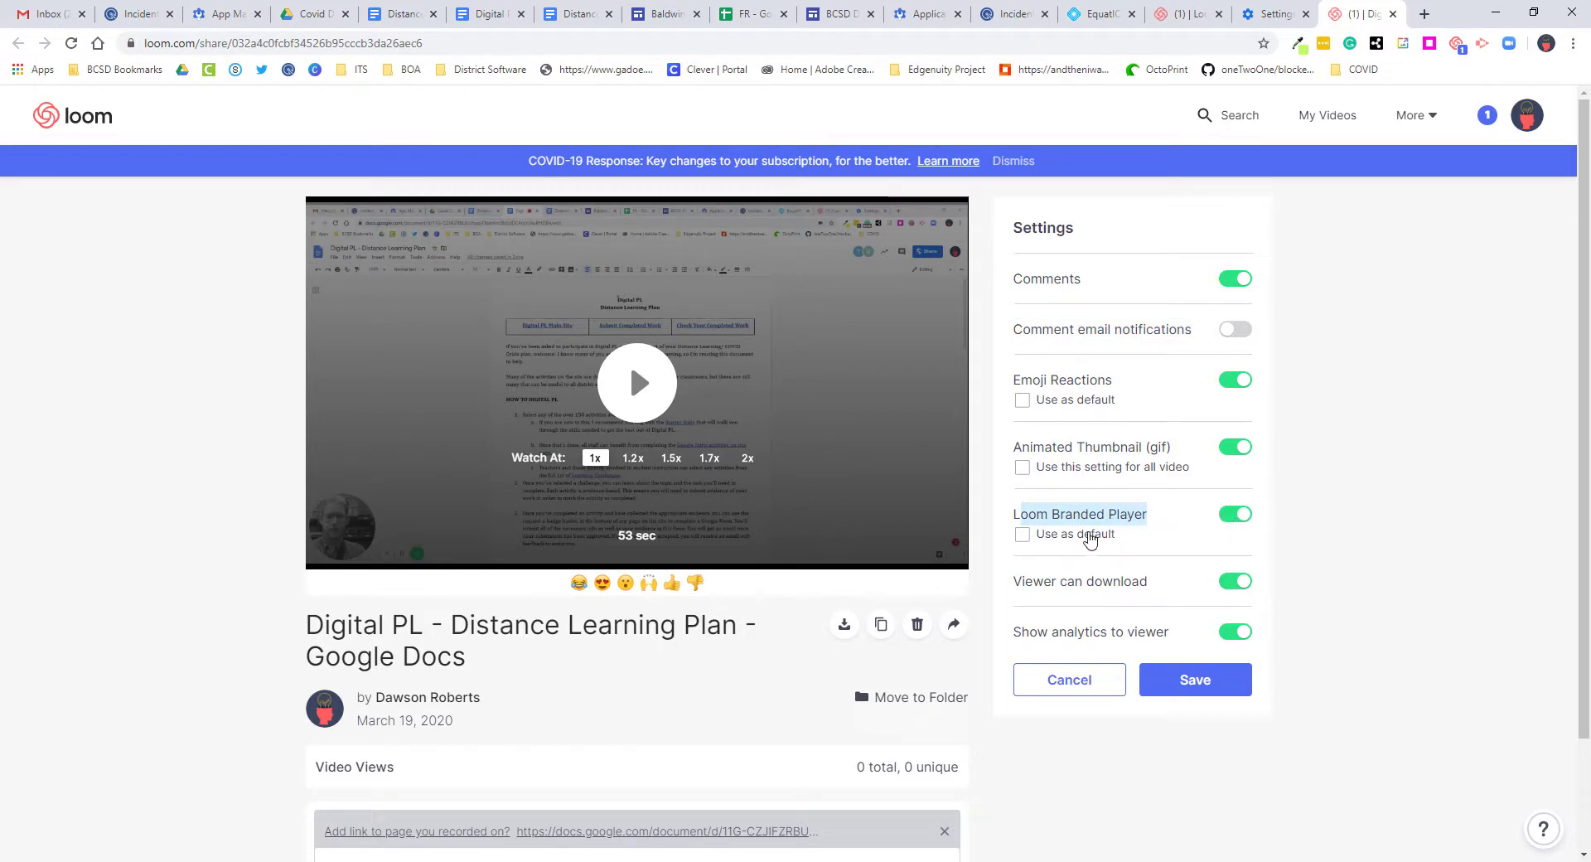
{"action": "left_click", "coordinate": [1226, 519]}
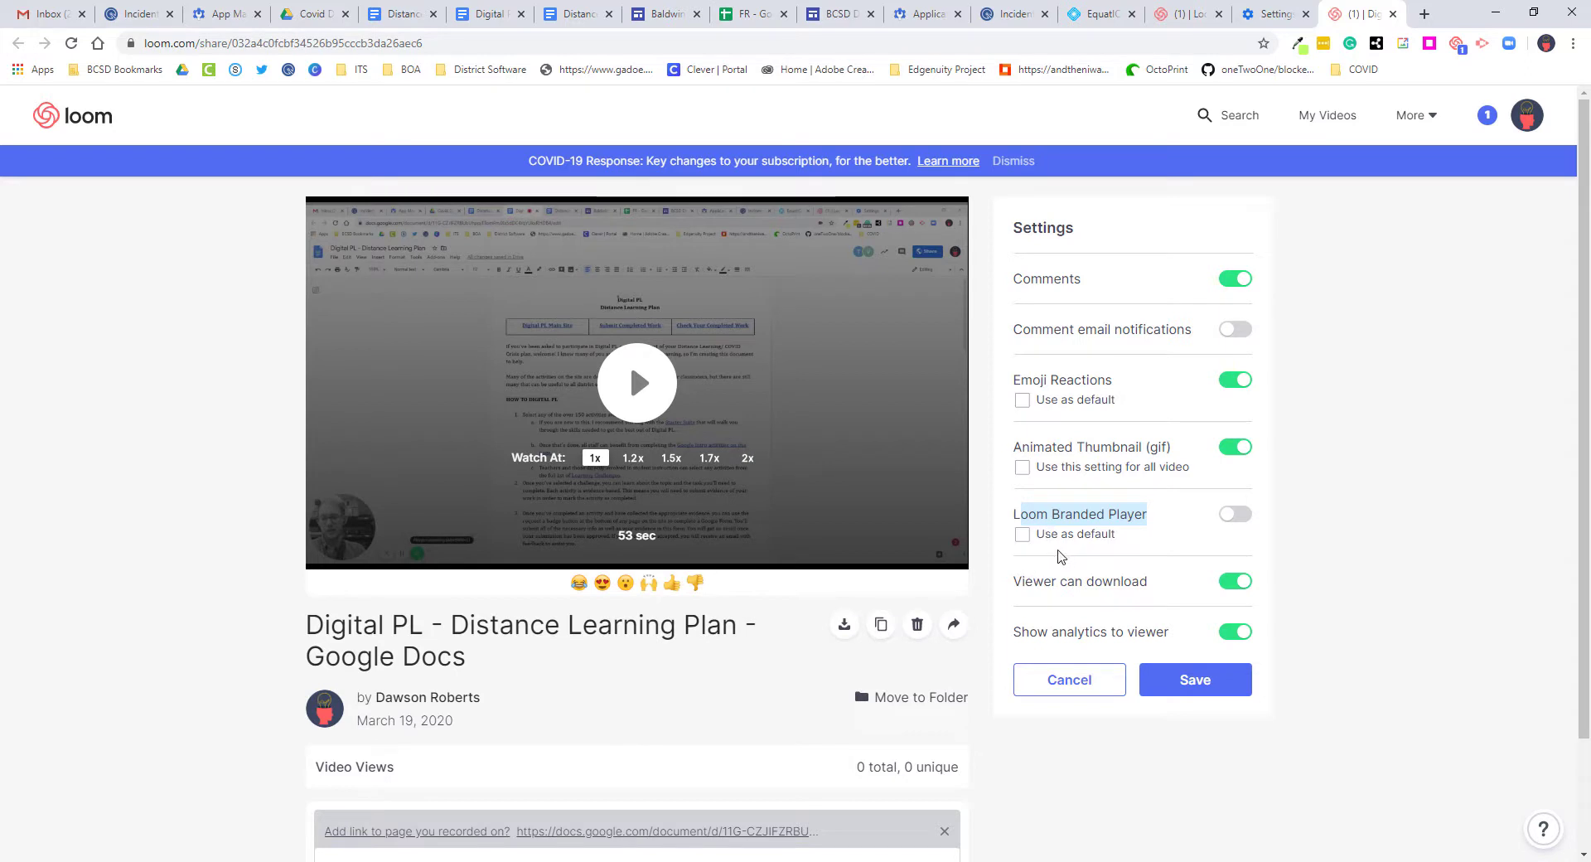
{"action": "left_click", "coordinate": [1014, 584]}
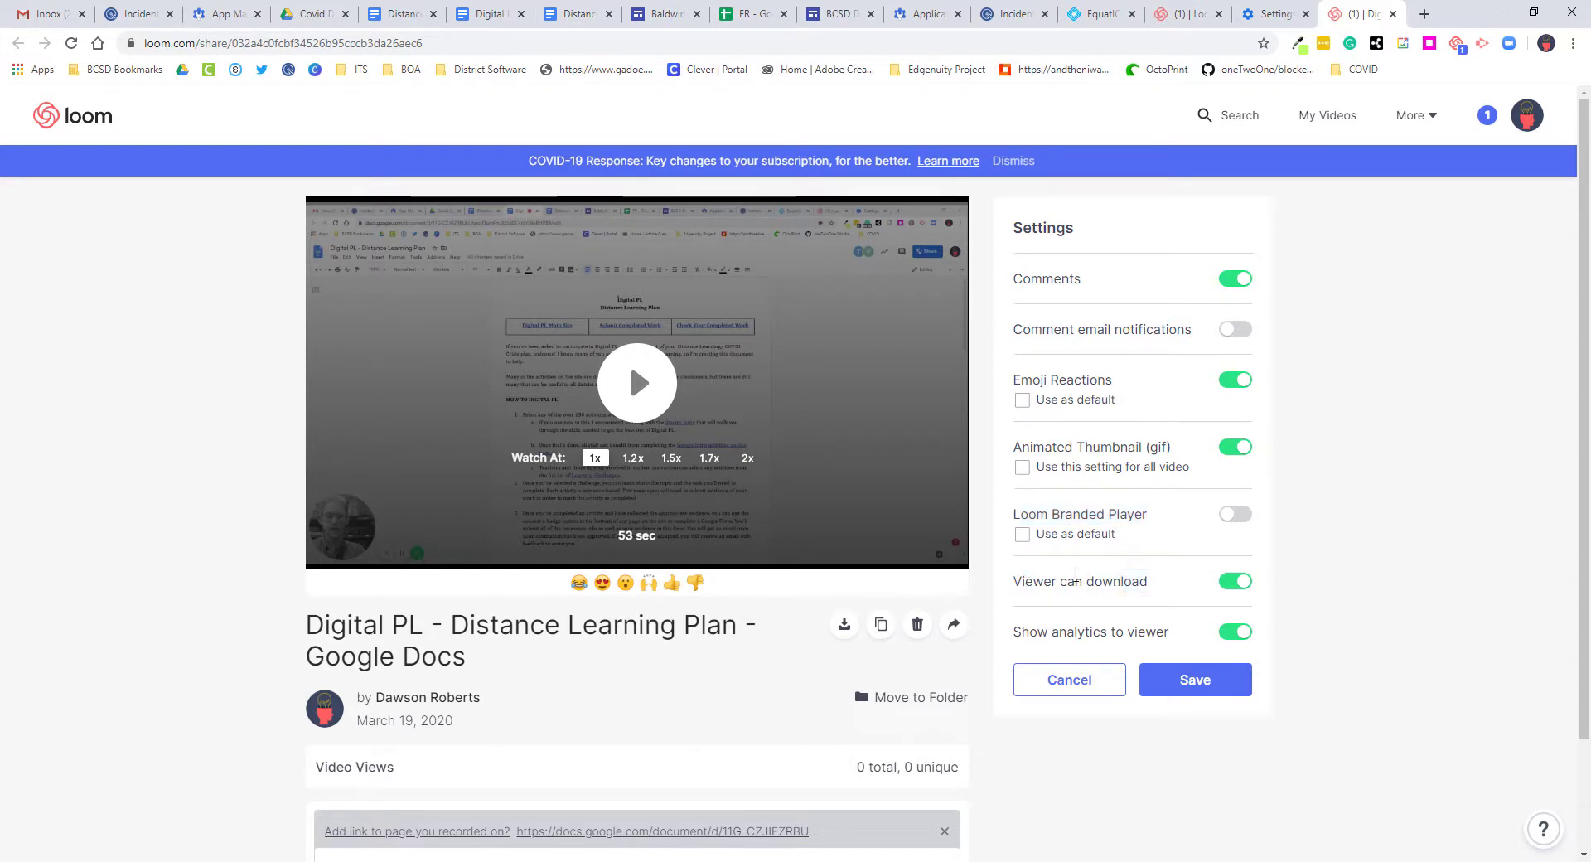
{"action": "left_click_drag", "start_coordinate": [1019, 579], "coordinate": [1134, 563]}
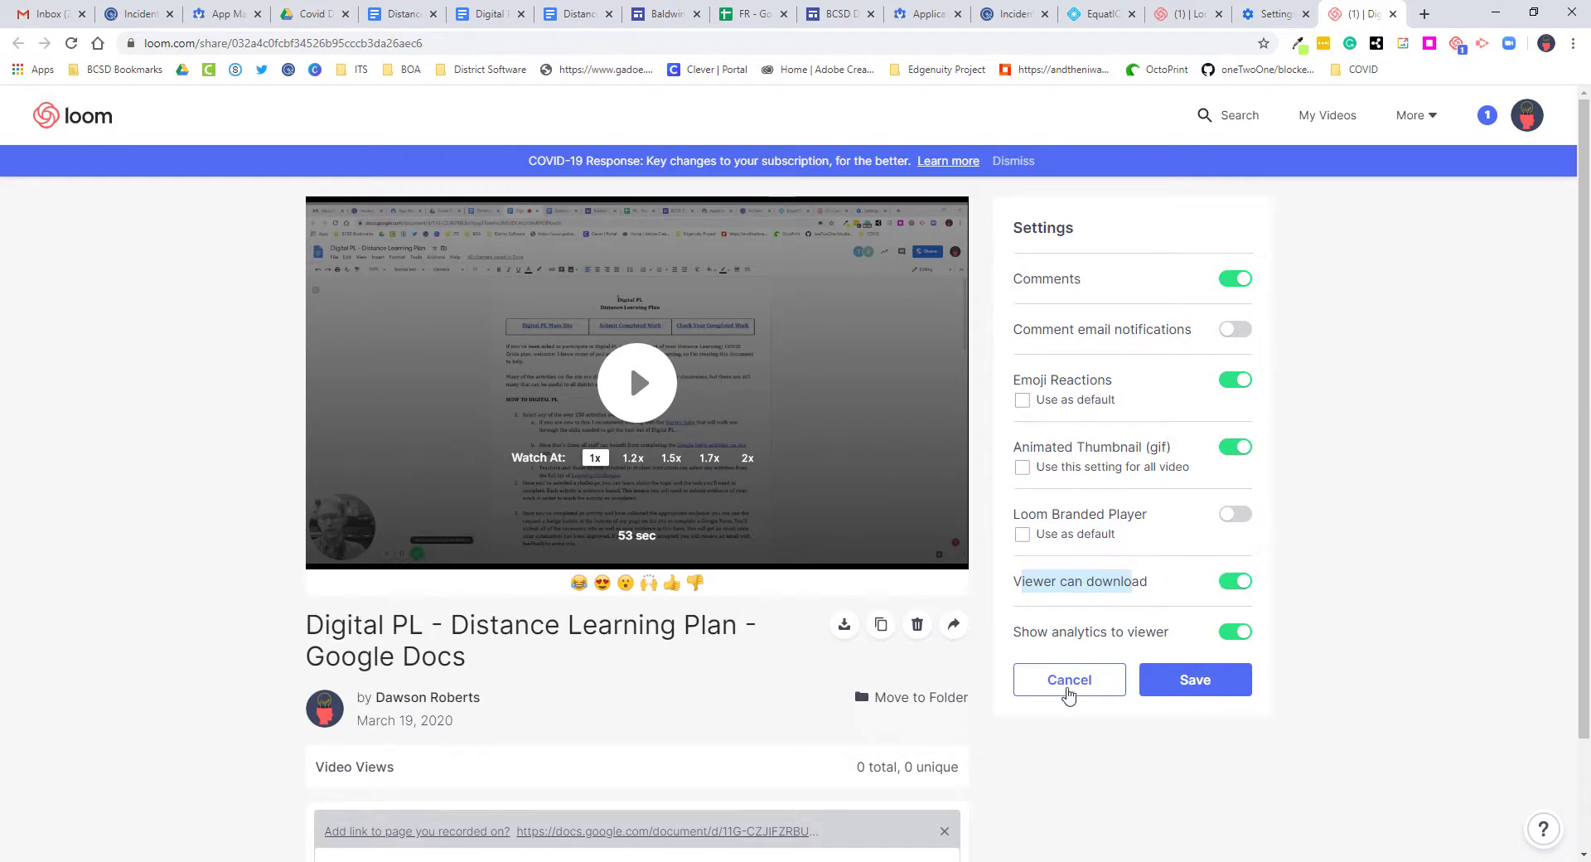
{"action": "left_click_drag", "start_coordinate": [1022, 639], "coordinate": [1165, 630]}
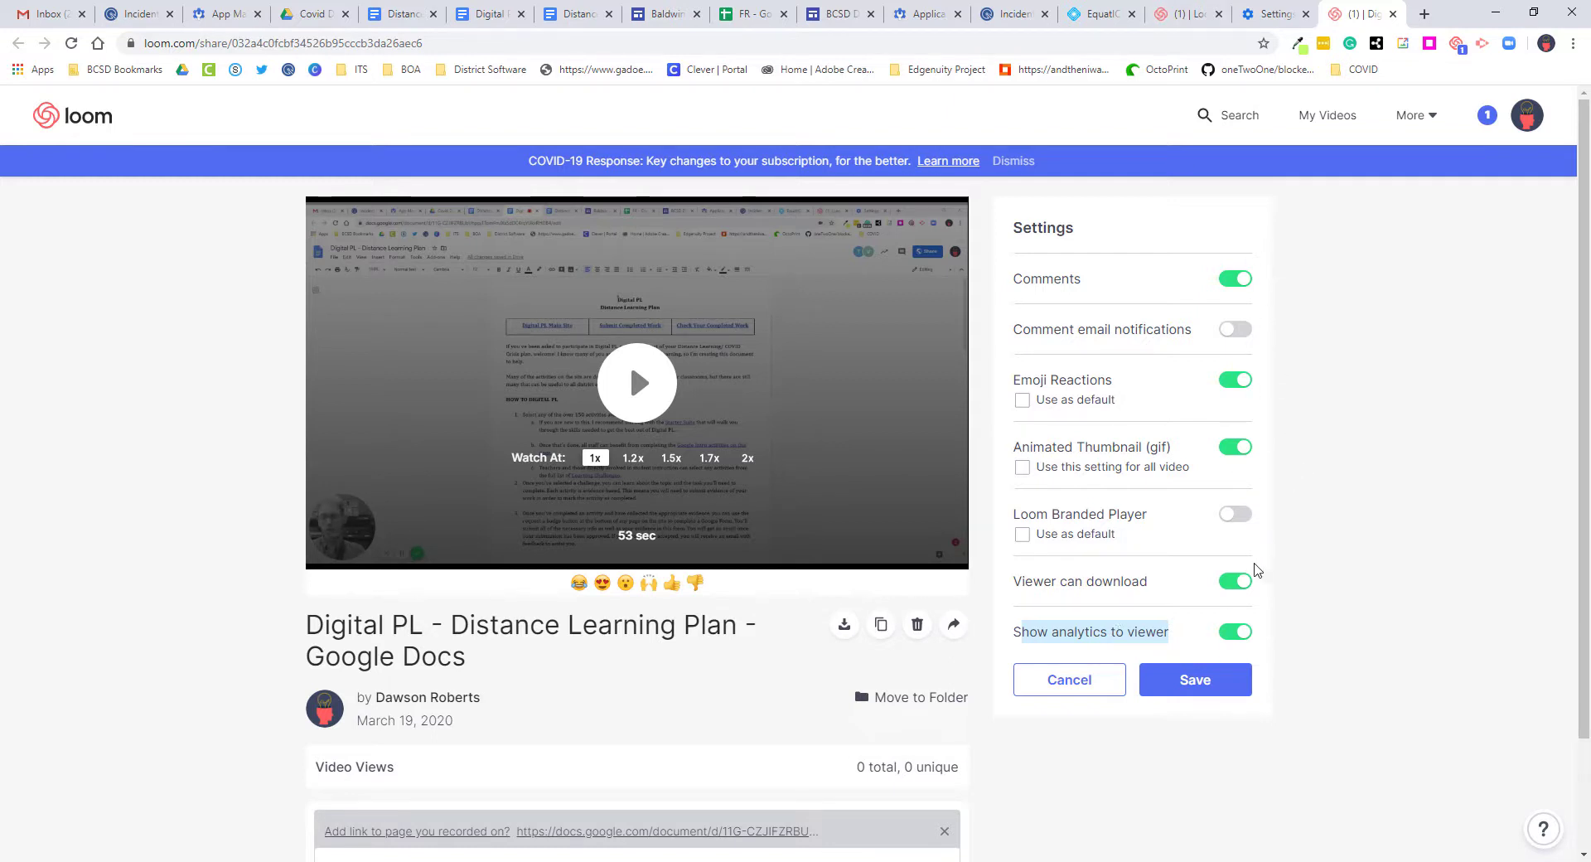
{"action": "left_click", "coordinate": [1236, 680]}
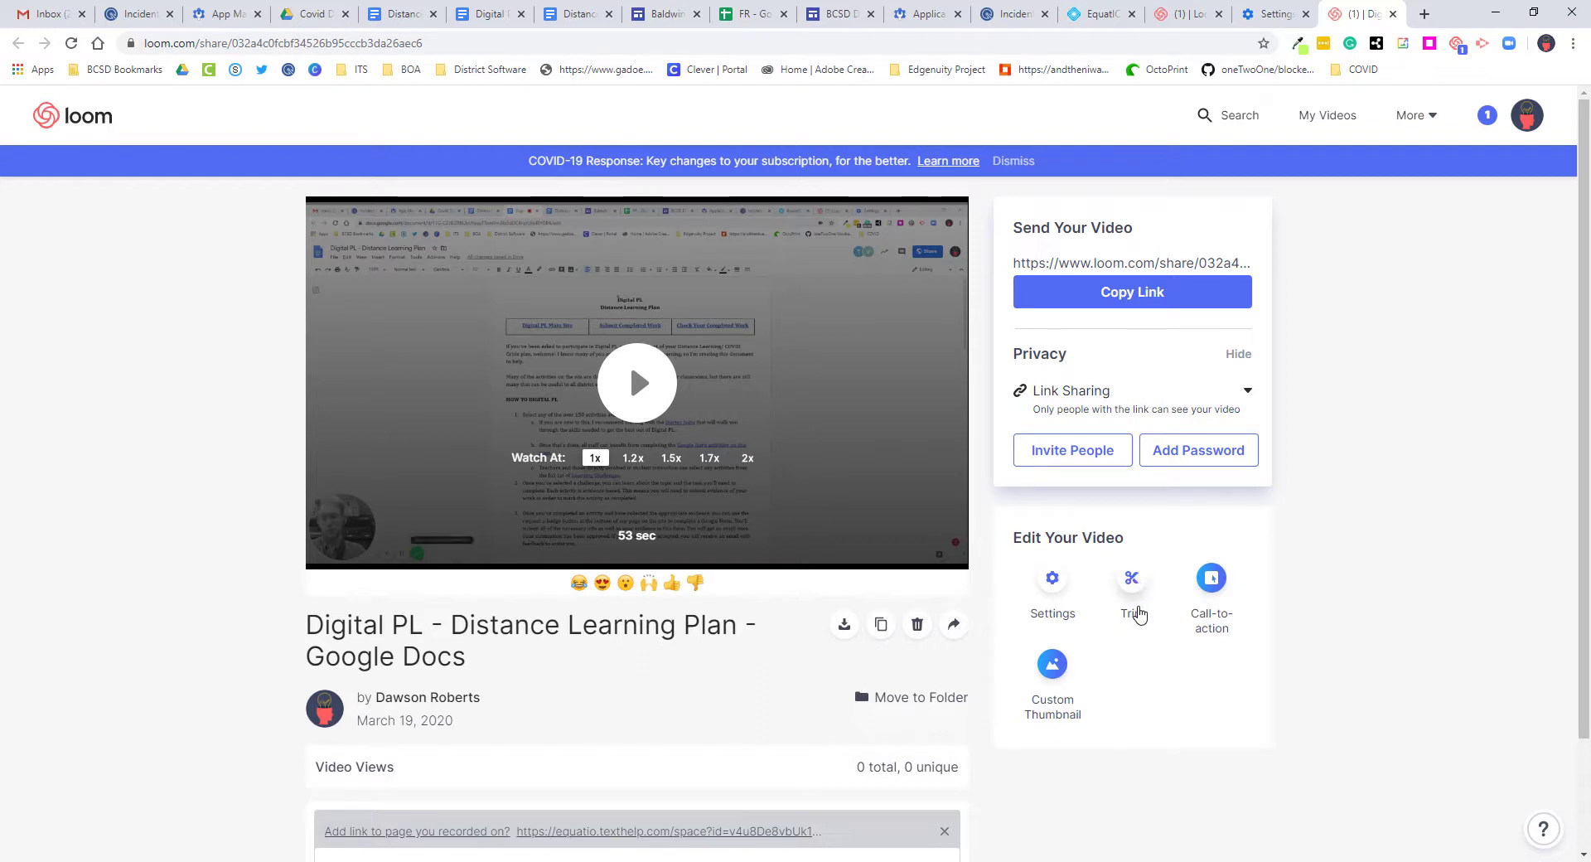
- Open the video for trimming and cut out the section from 0:14.6 to 0:18.1
{"action": "left_click", "coordinate": [1135, 582]}
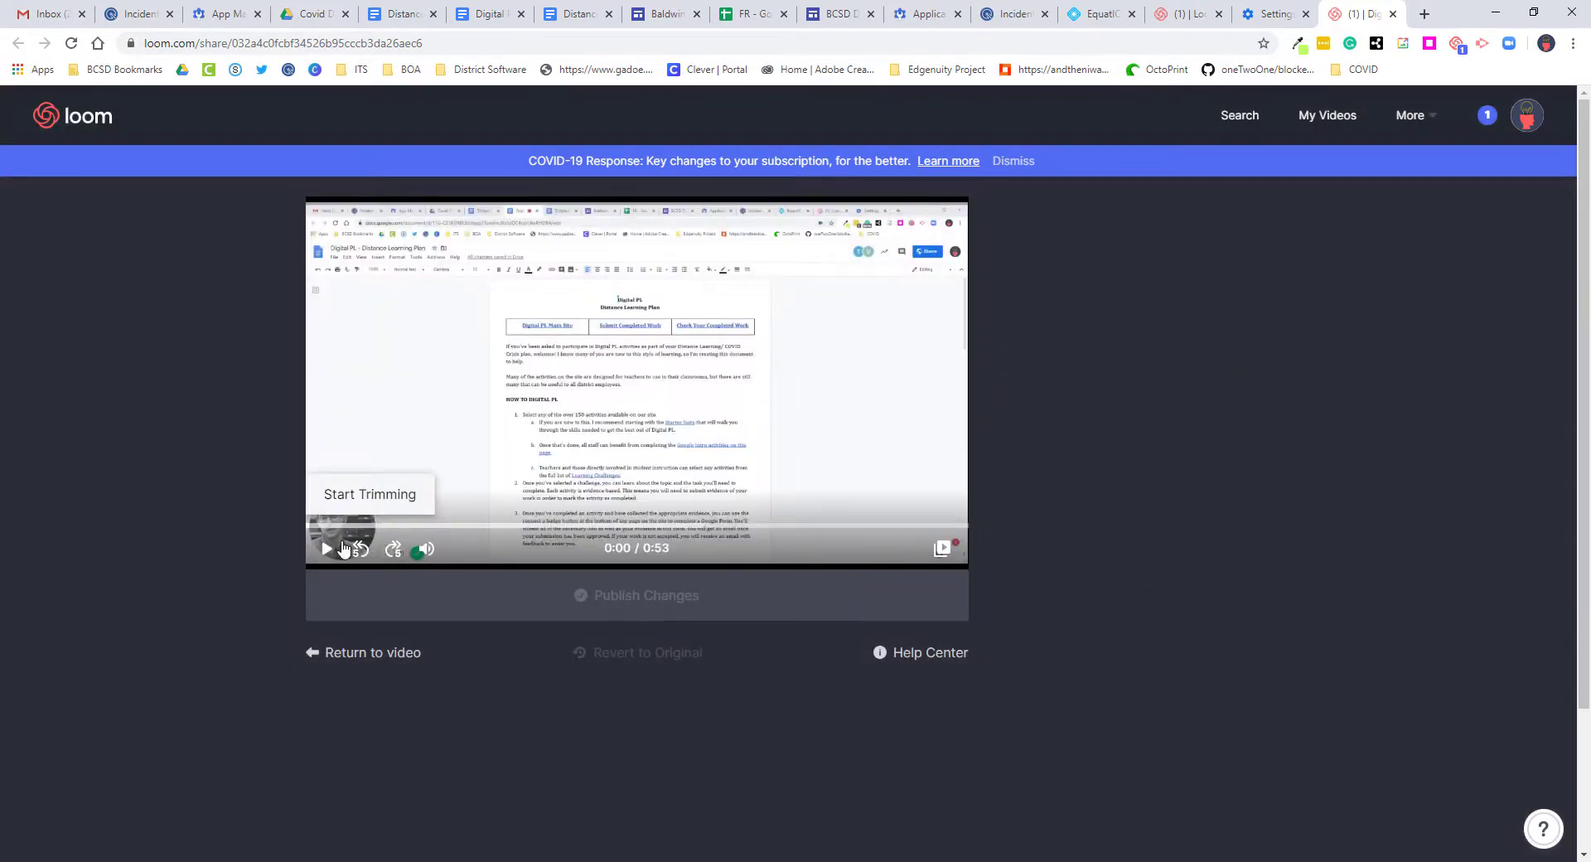
{"action": "left_click", "coordinate": [344, 549]}
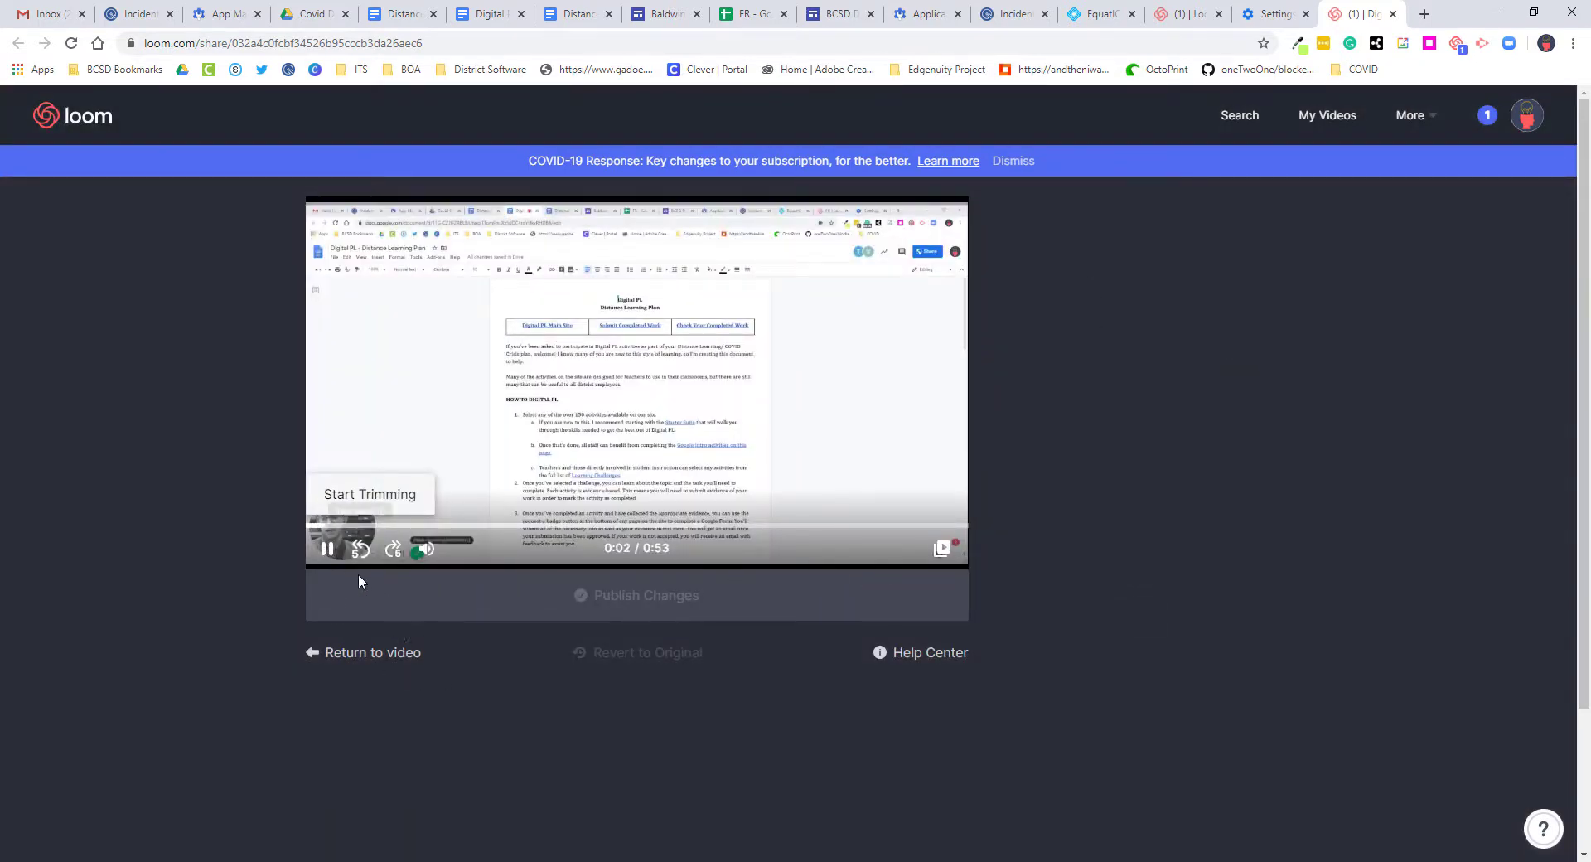
{"action": "left_click", "coordinate": [469, 525]}
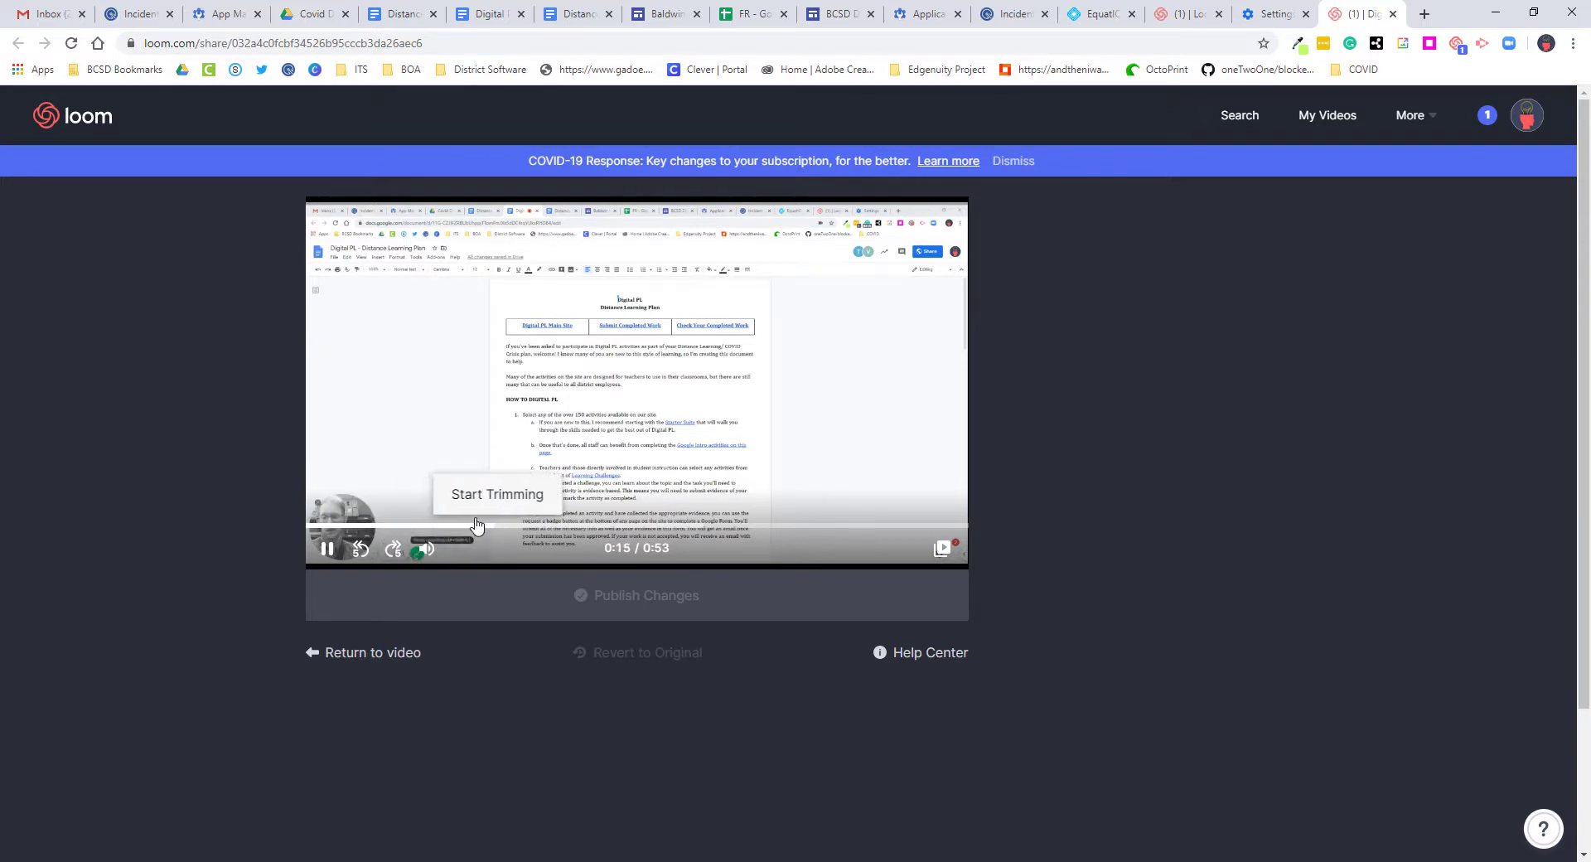
{"action": "left_click", "coordinate": [326, 551]}
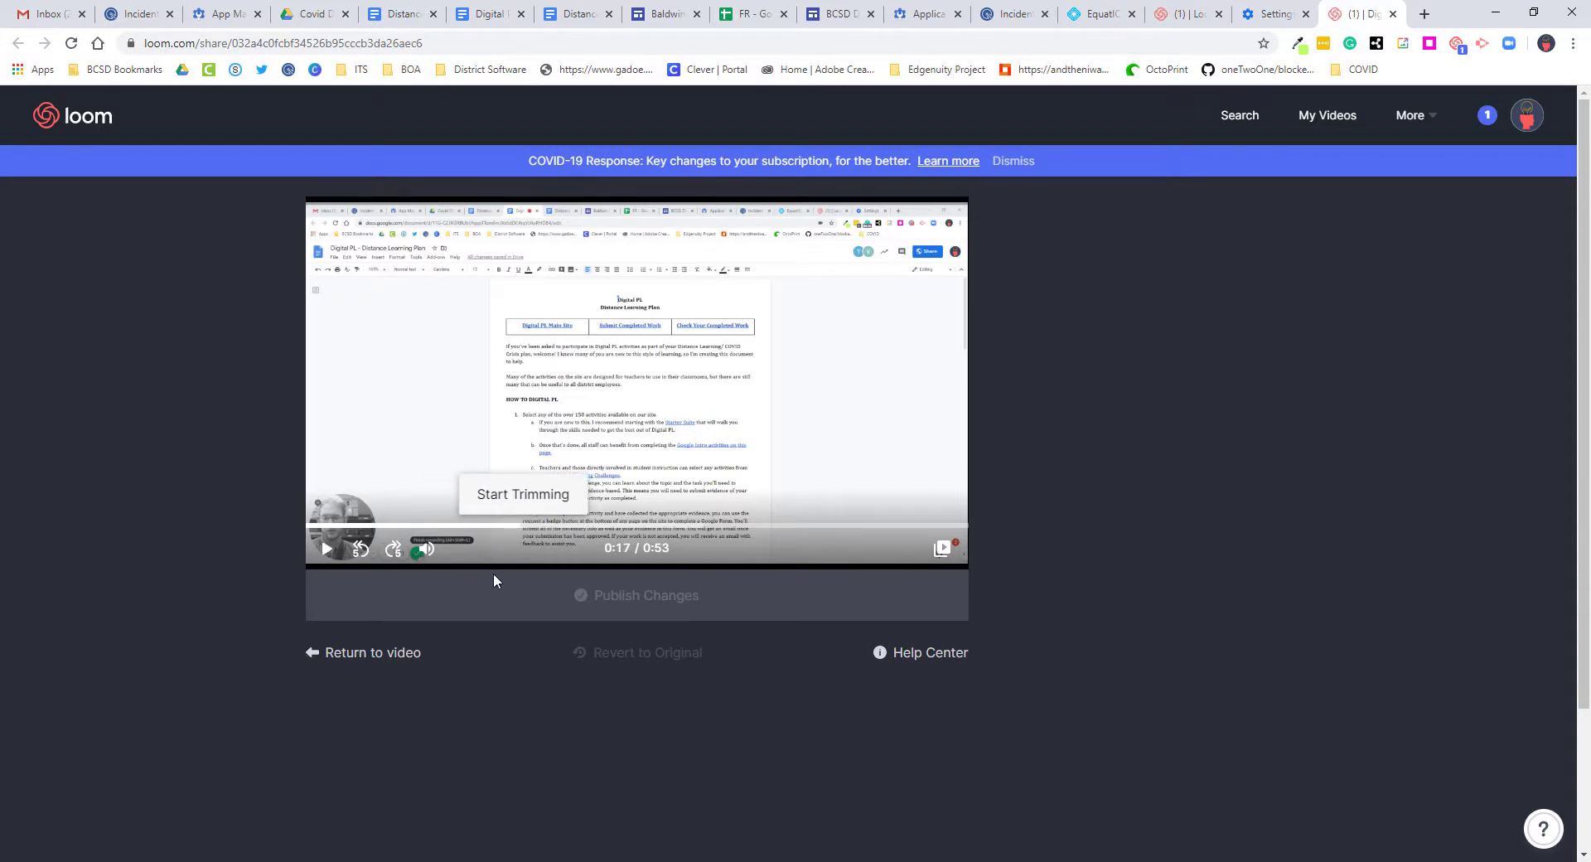
{"action": "left_click", "coordinate": [552, 502]}
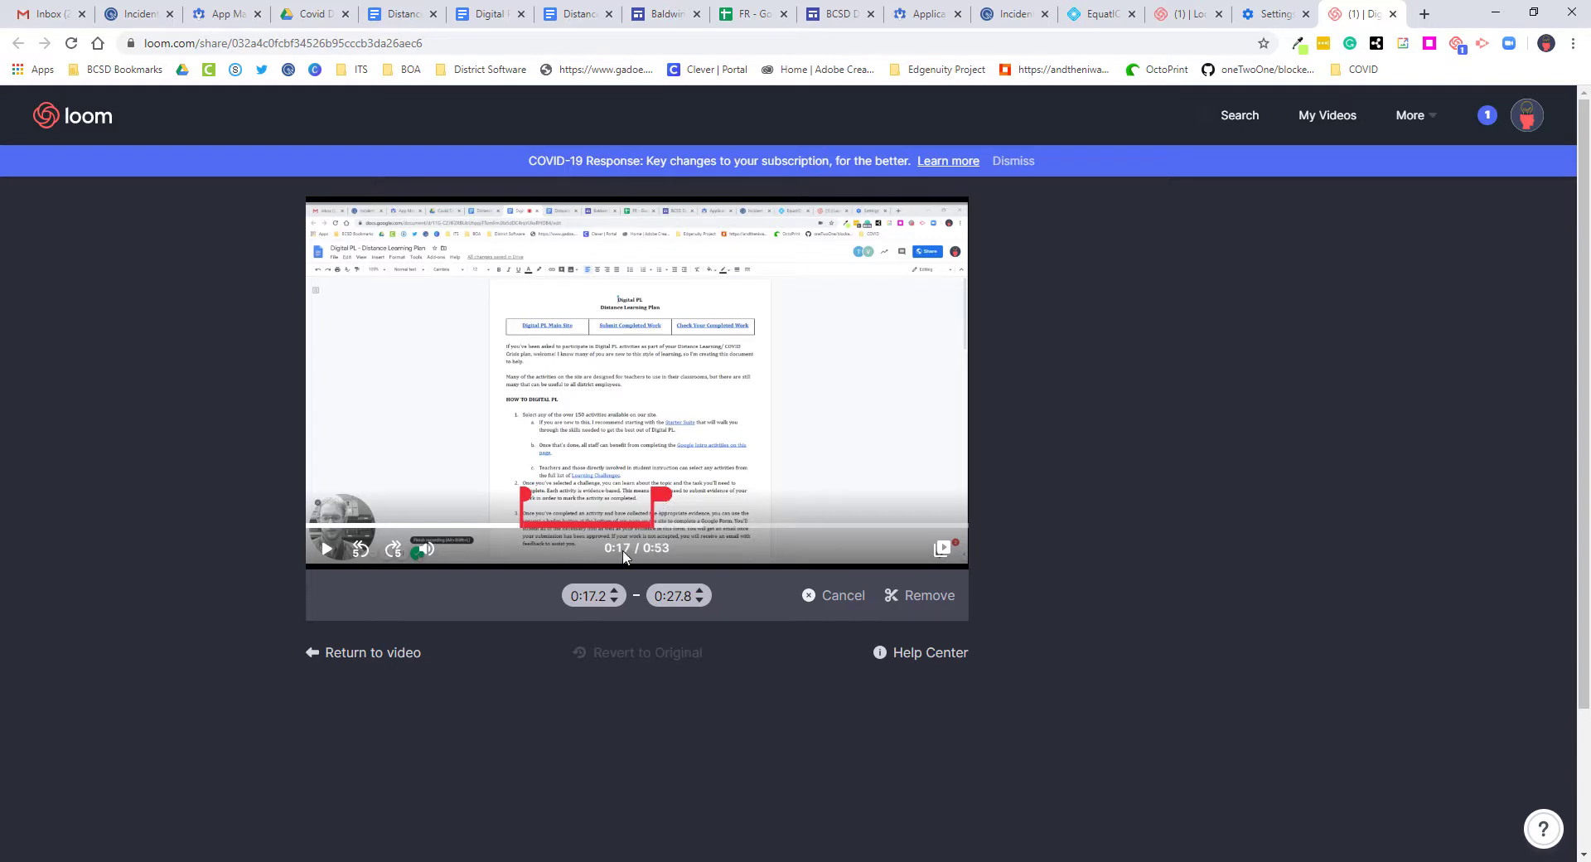
{"action": "left_click_drag", "start_coordinate": [529, 496], "coordinate": [489, 494]}
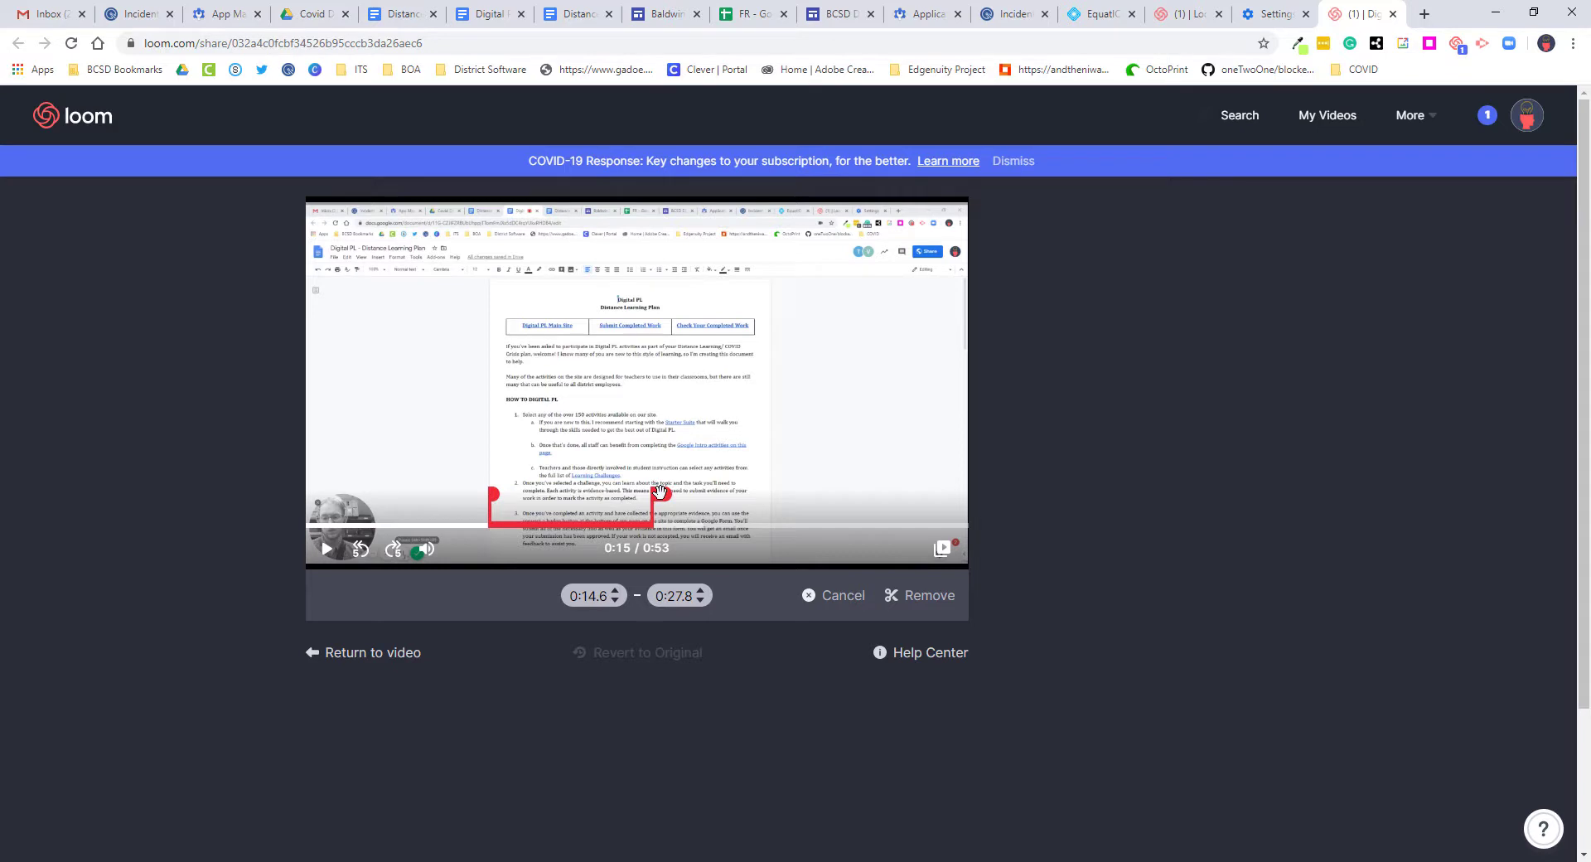
{"action": "left_click_drag", "start_coordinate": [660, 488], "coordinate": [517, 529]}
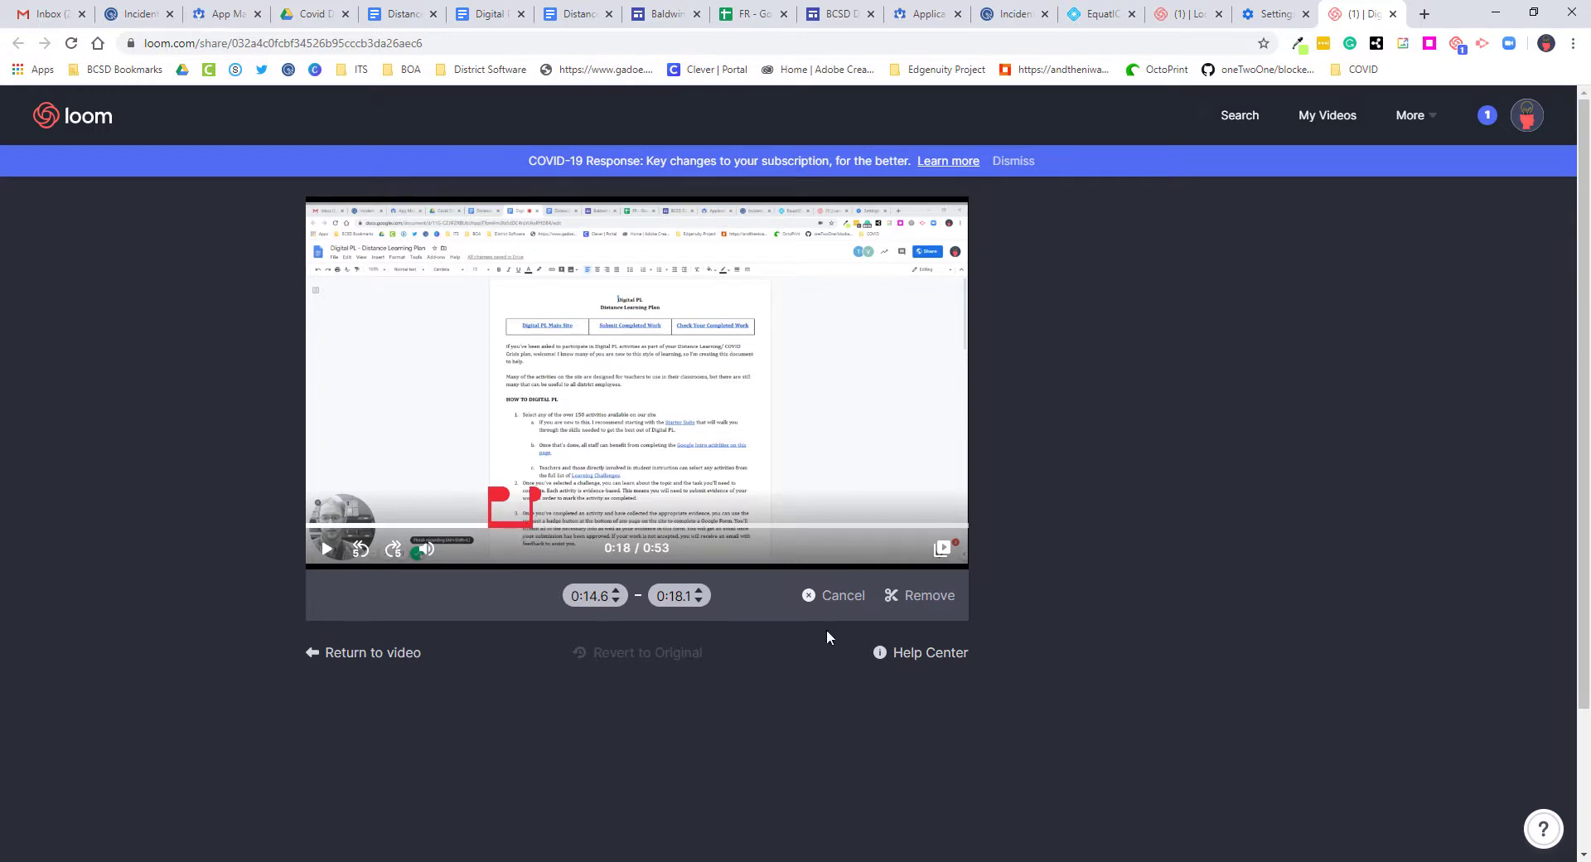
{"action": "left_click", "coordinate": [894, 601]}
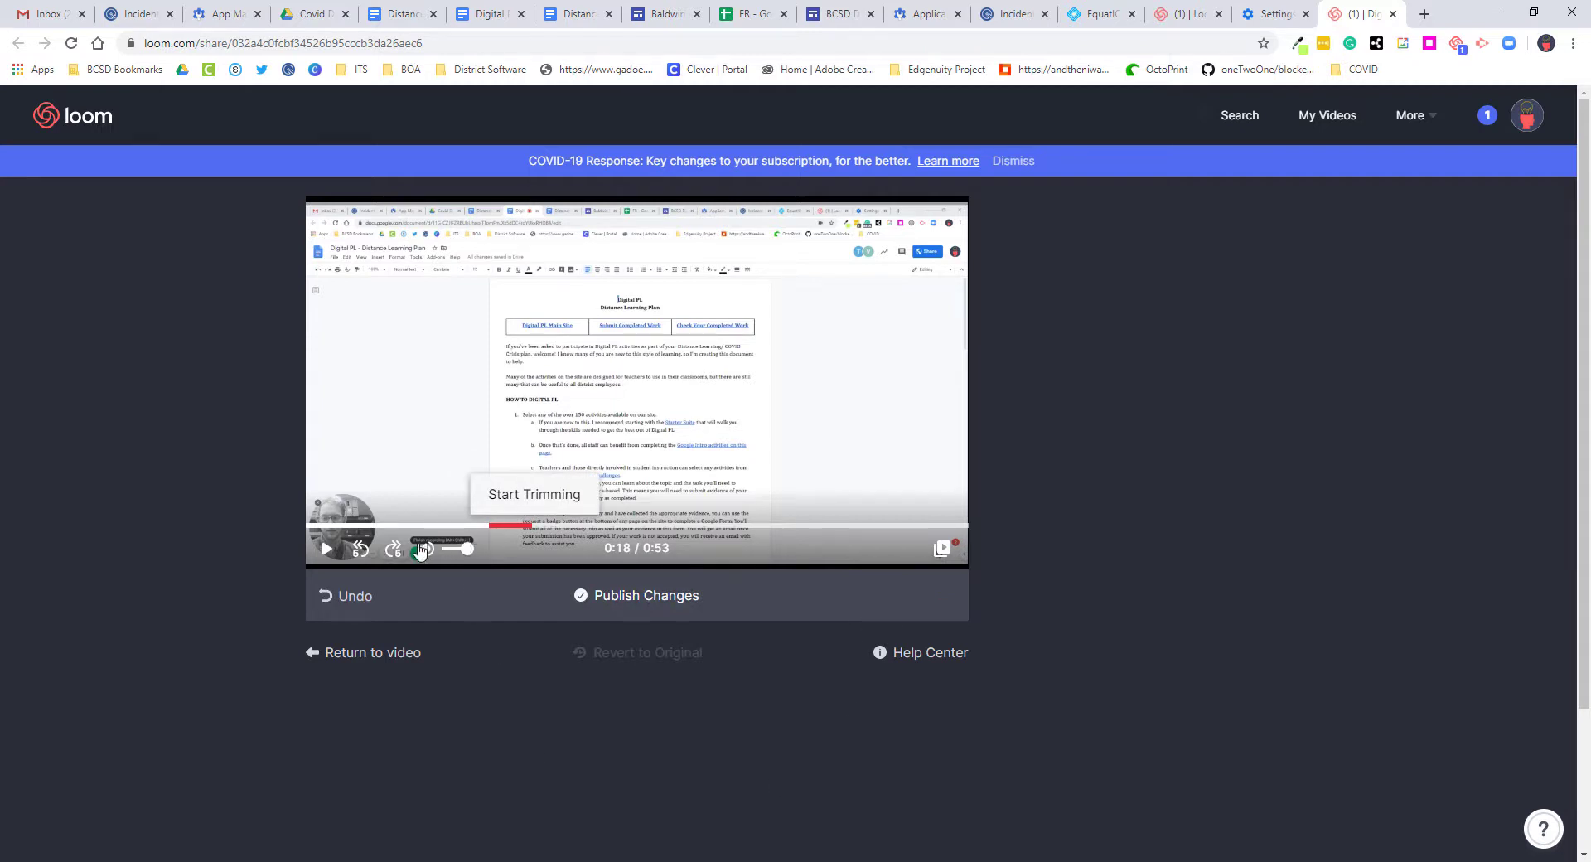
- Play on to about 0:26 and start a second trim there, spanning about 0:25.5 to 0:28.0
{"action": "left_click", "coordinate": [328, 550]}
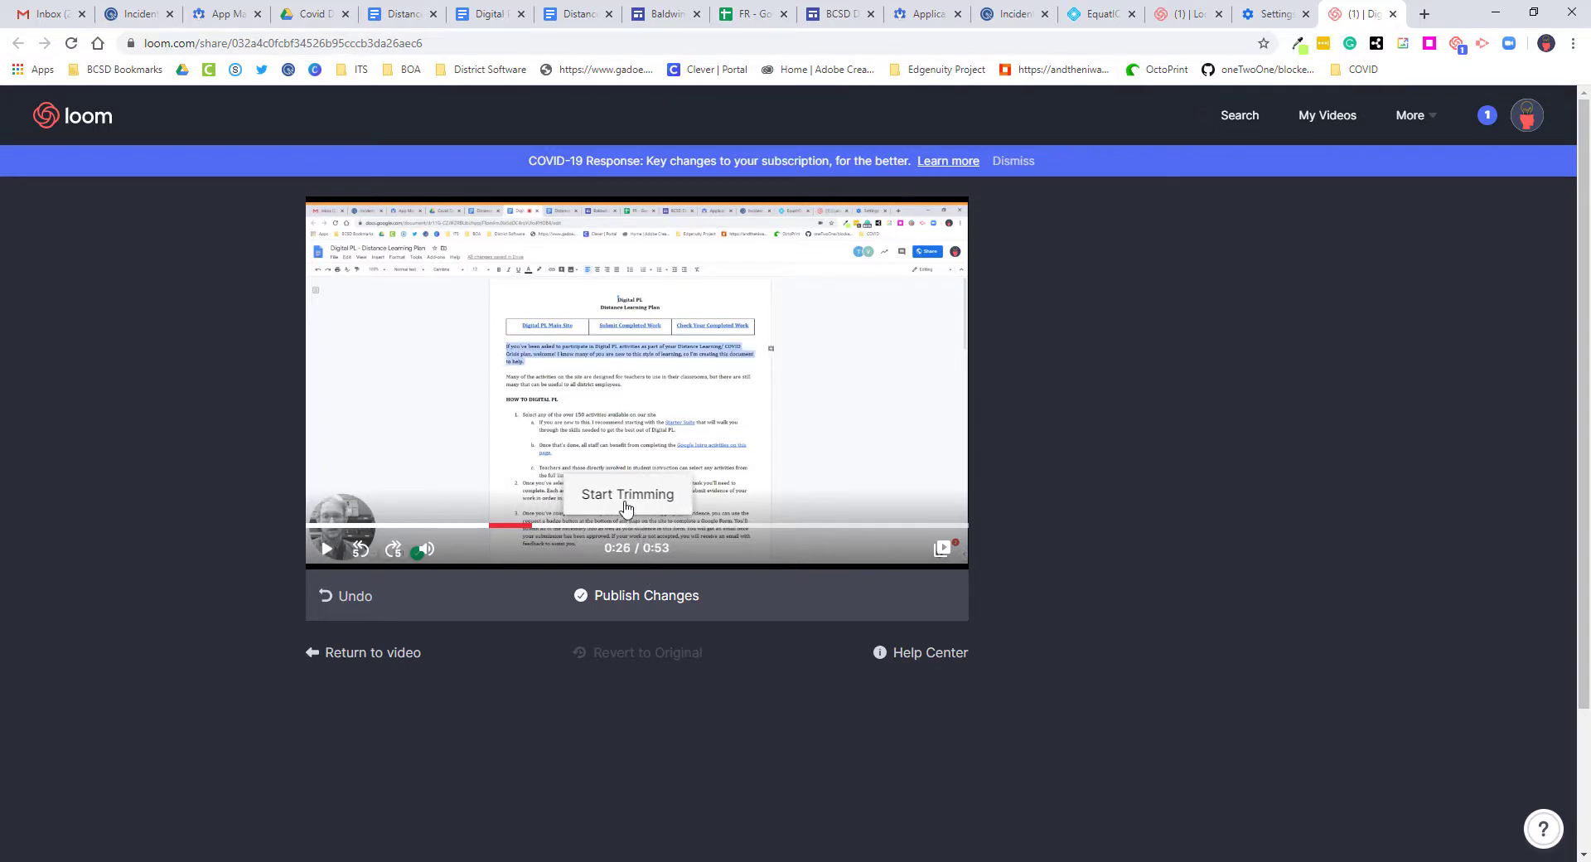
{"action": "left_click", "coordinate": [626, 504]}
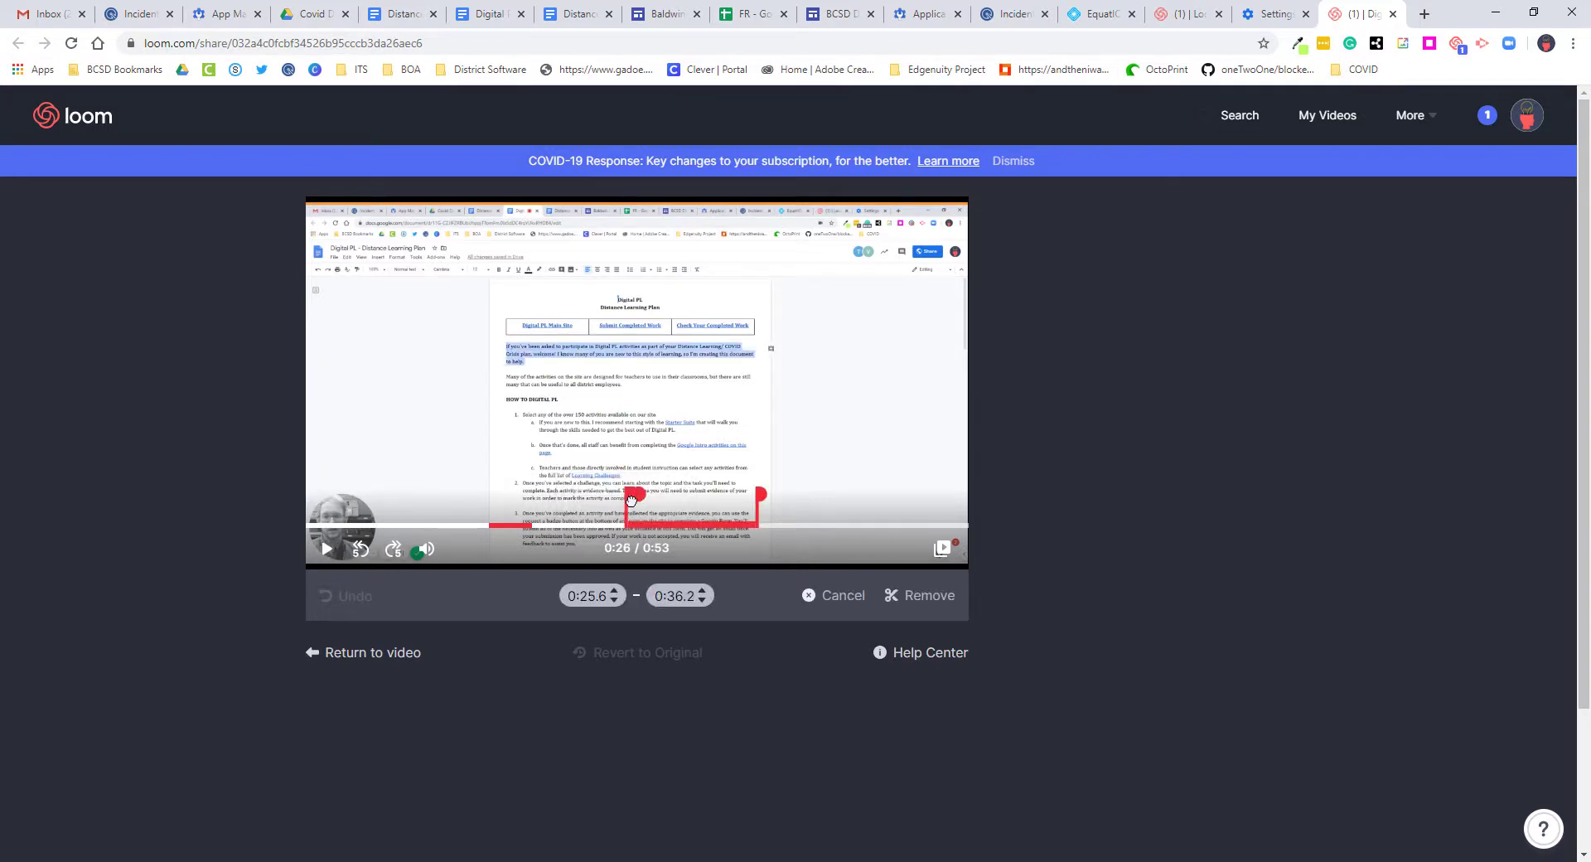
{"action": "left_click_drag", "start_coordinate": [757, 499], "coordinate": [655, 489]}
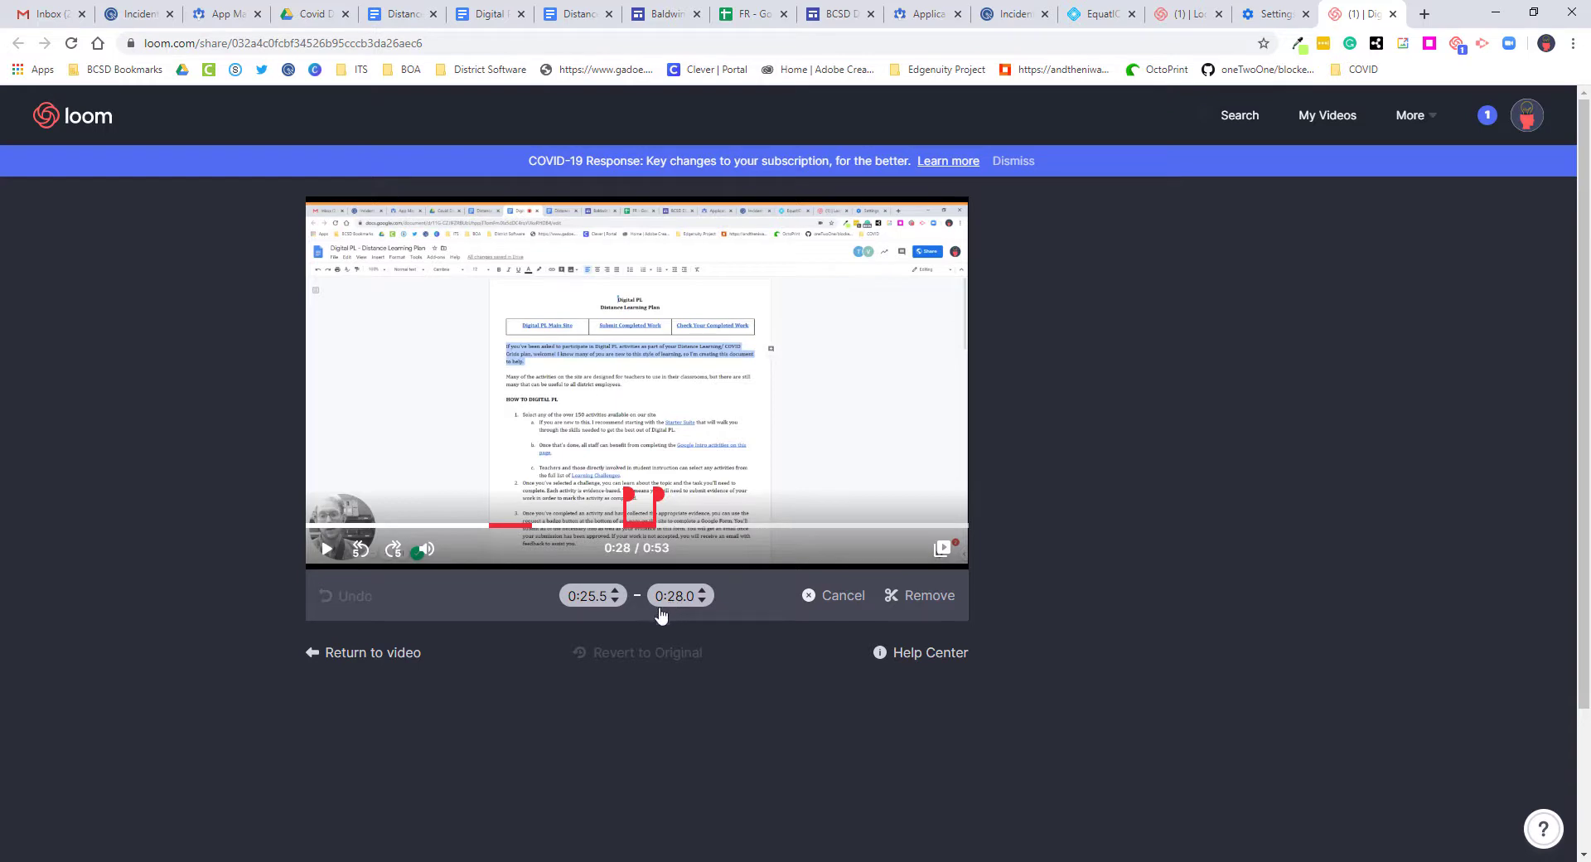
- Adjust the second trim to run from 0:23.8 to 0:26.3 and remove that section
{"action": "left_click", "coordinate": [614, 600]}
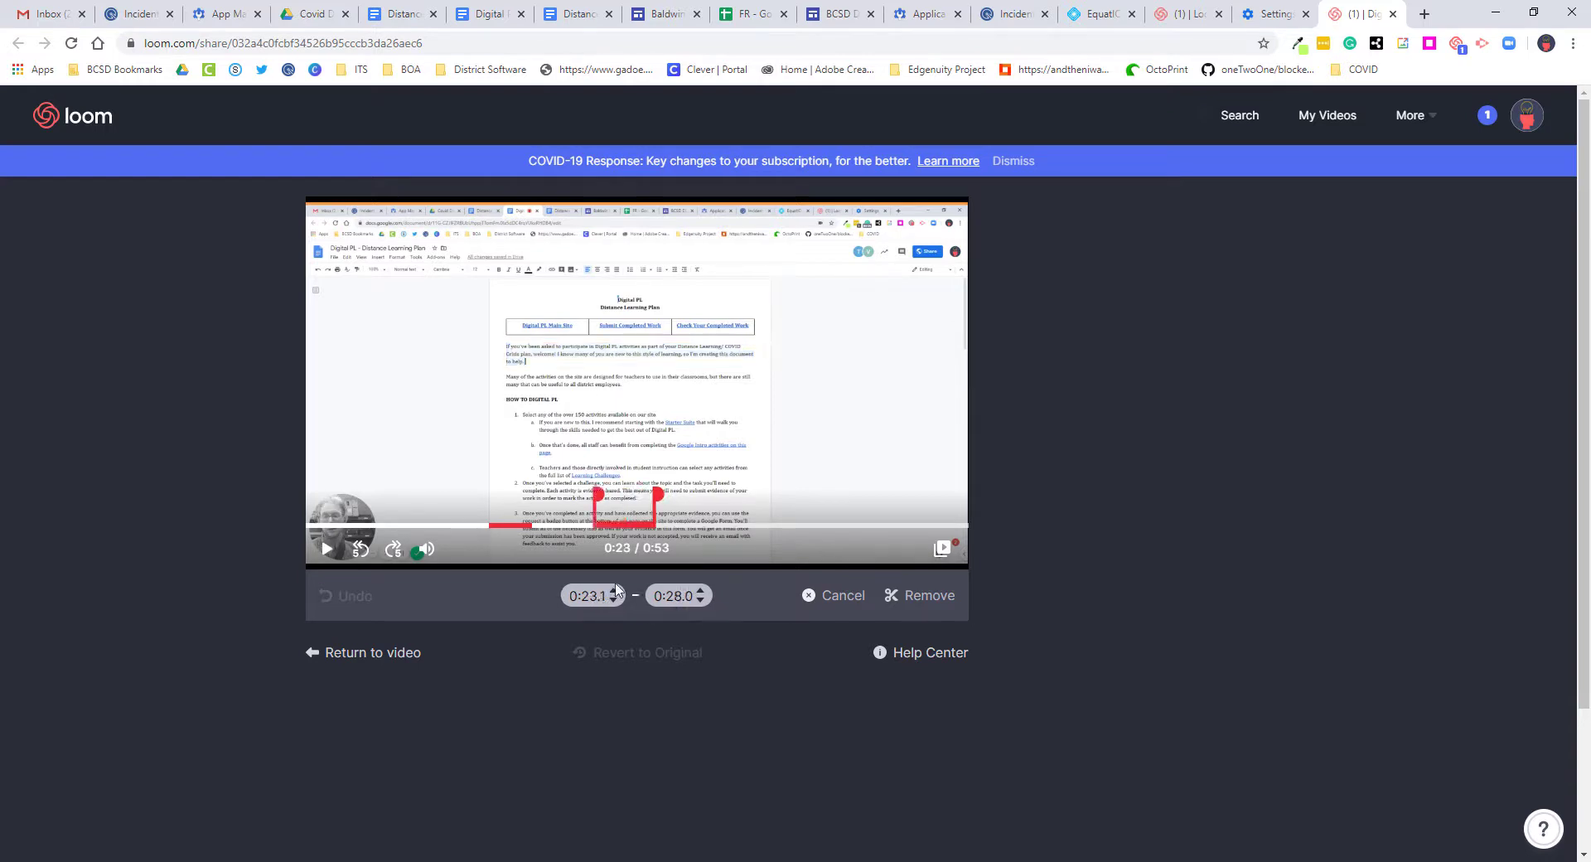
{"action": "left_click", "coordinate": [614, 590]}
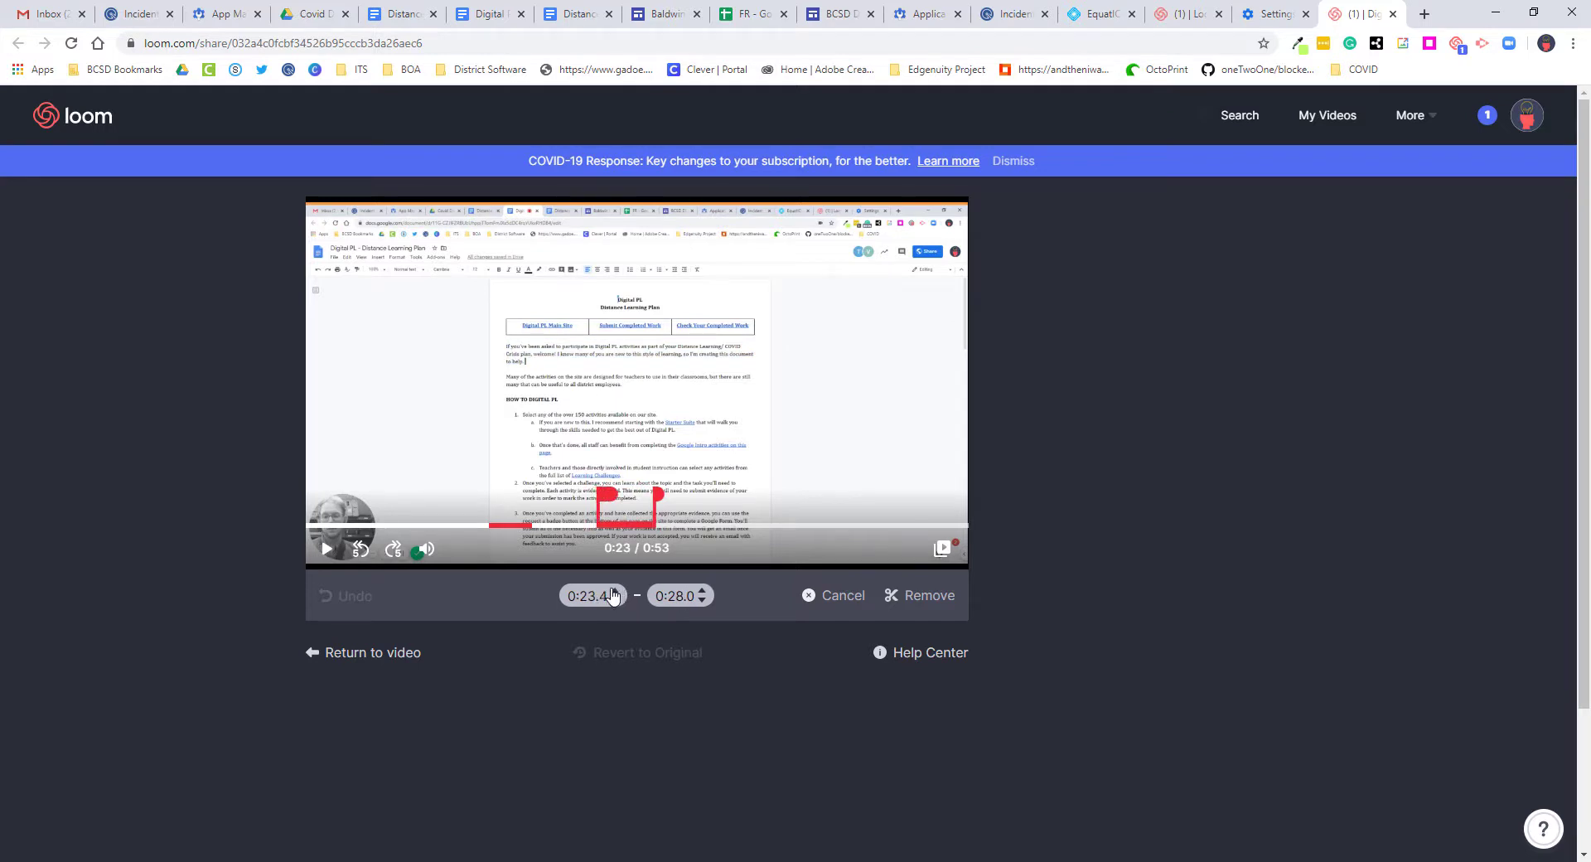
{"action": "left_click", "coordinate": [613, 592]}
{"action": "left_click", "coordinate": [614, 592]}
{"action": "left_click", "coordinate": [614, 591]}
{"action": "left_click", "coordinate": [702, 600]}
{"action": "left_click", "coordinate": [702, 600]}
{"action": "left_click", "coordinate": [702, 600]}
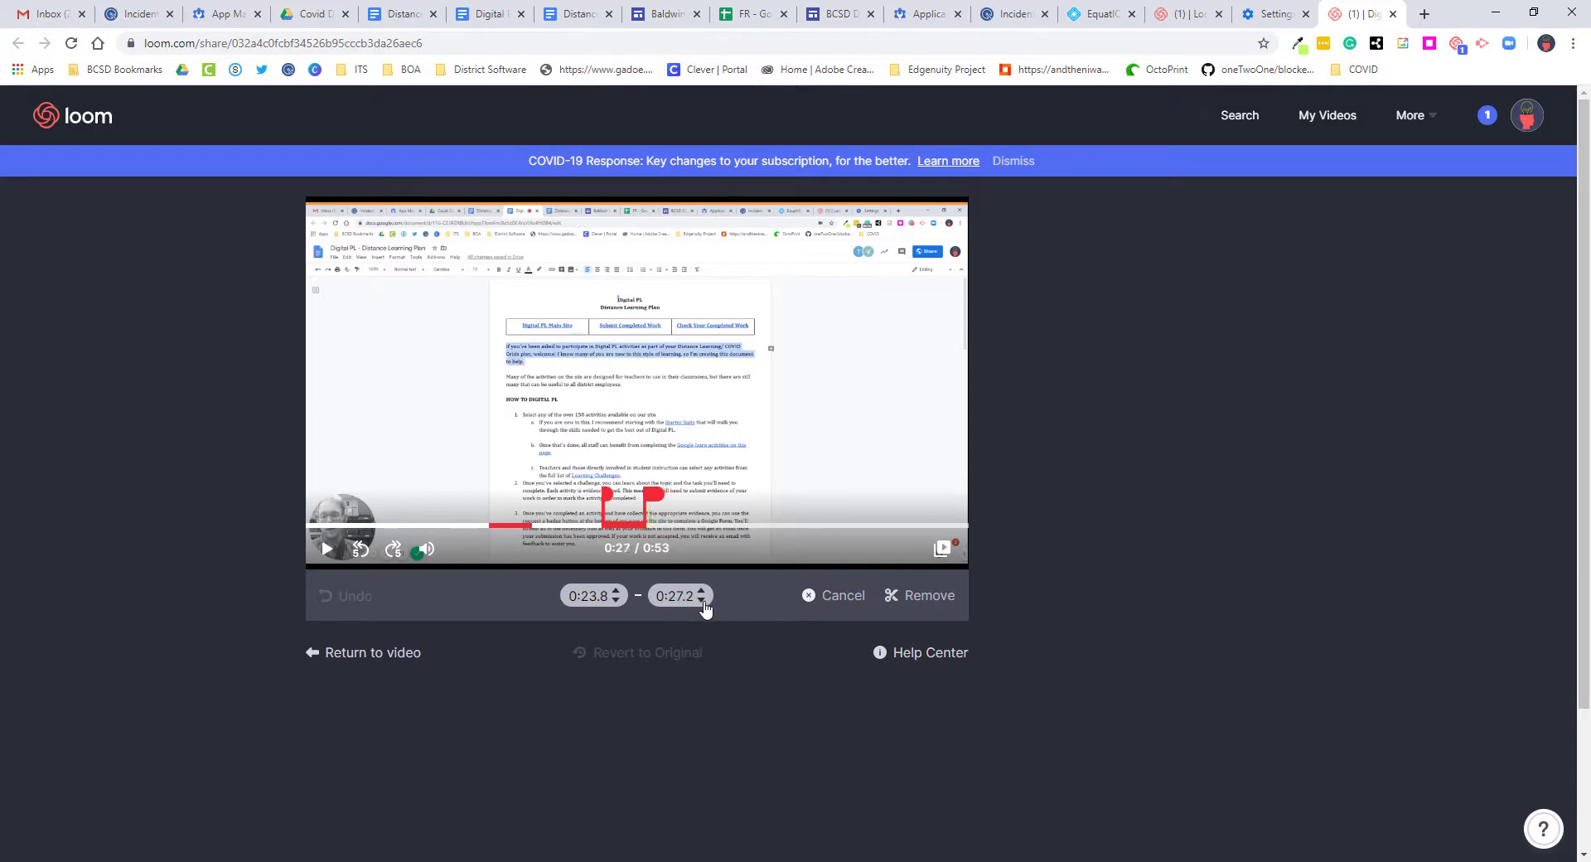
{"action": "left_click", "coordinate": [702, 600]}
{"action": "left_click", "coordinate": [702, 600]}
{"action": "left_click", "coordinate": [702, 600]}
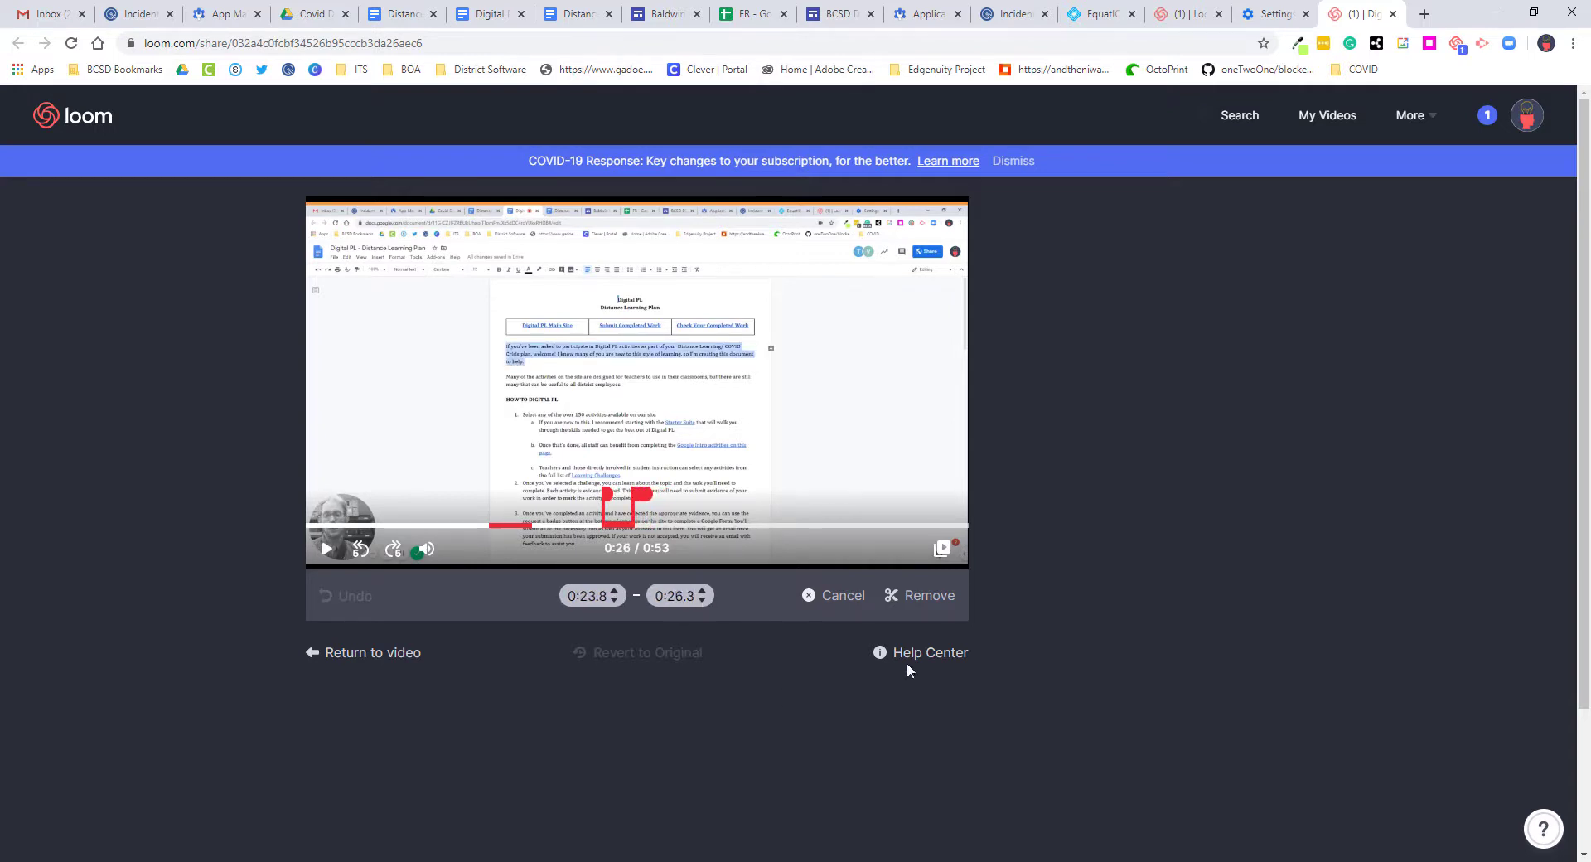
{"action": "left_click", "coordinate": [920, 603]}
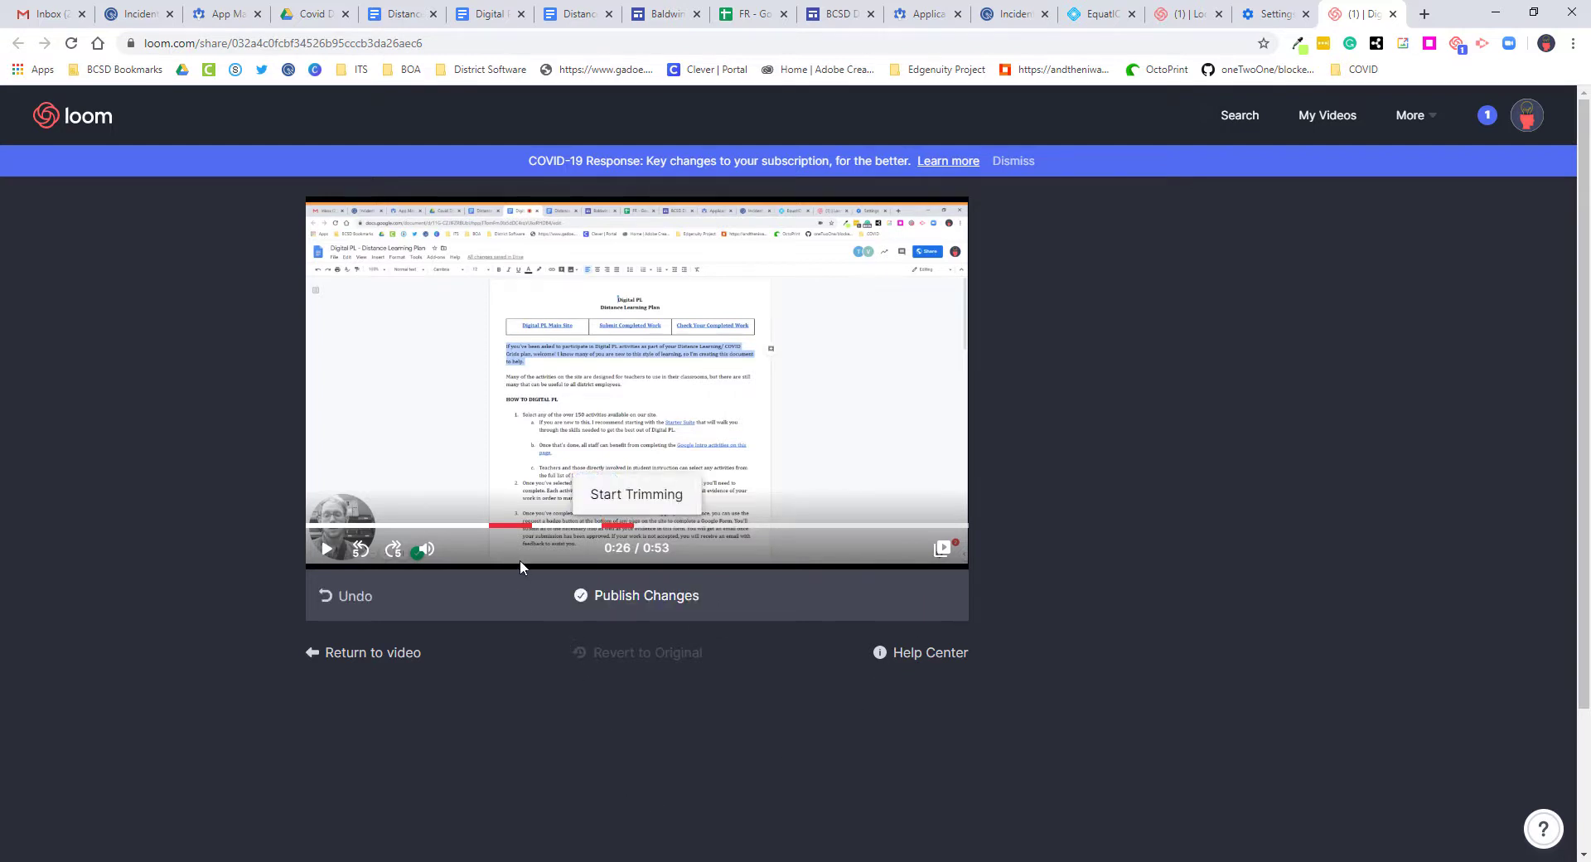
- Shorten the first trimmed section so it ends at 0:17.4, and publish the trim changes
{"action": "left_click", "coordinate": [510, 534]}
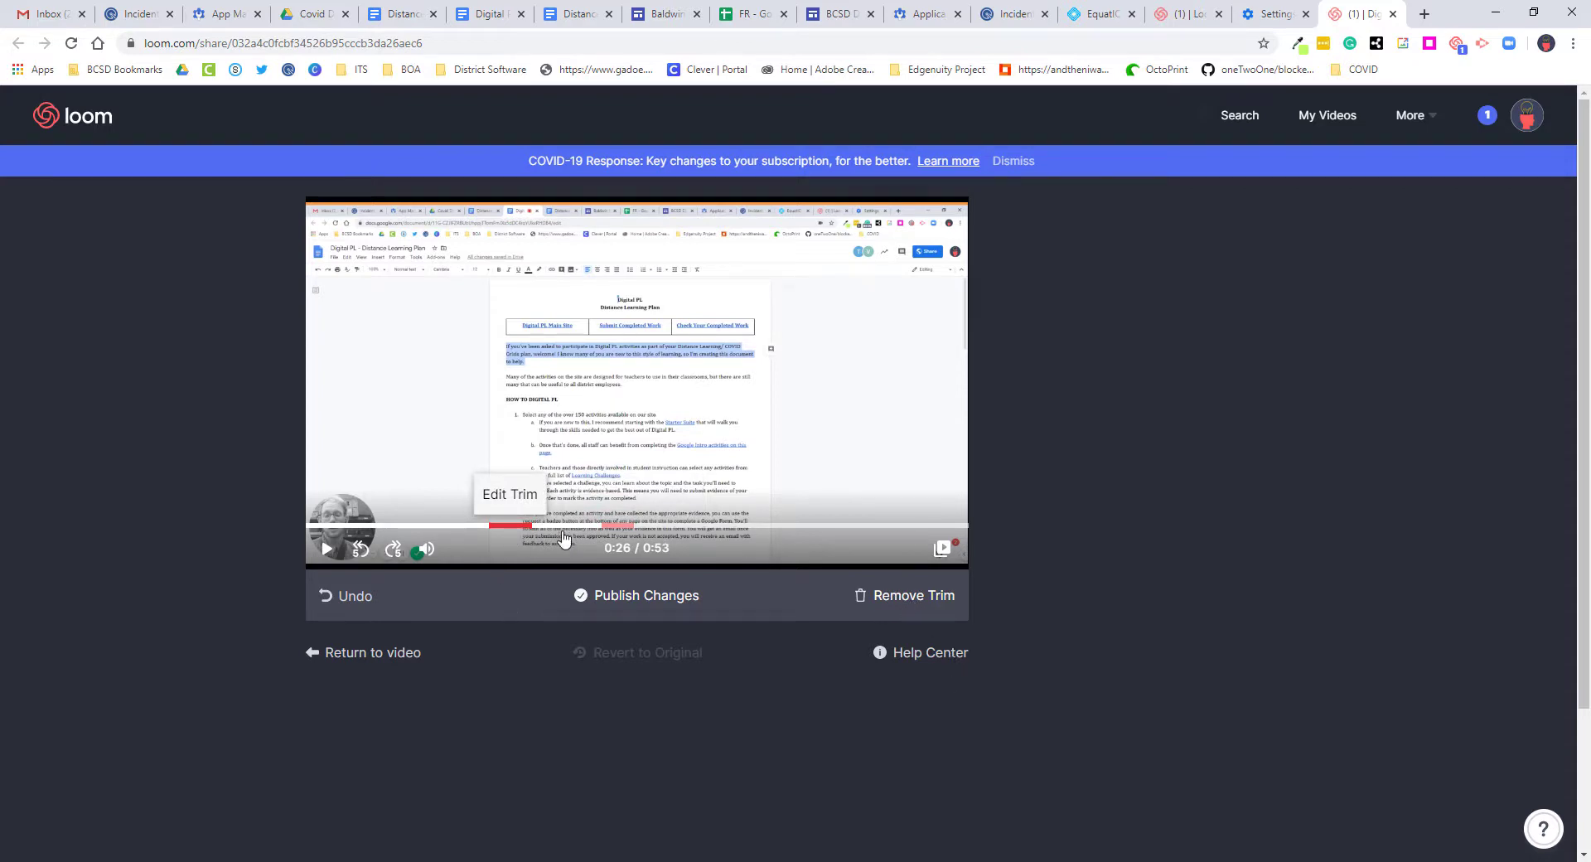
{"action": "left_click", "coordinate": [512, 495]}
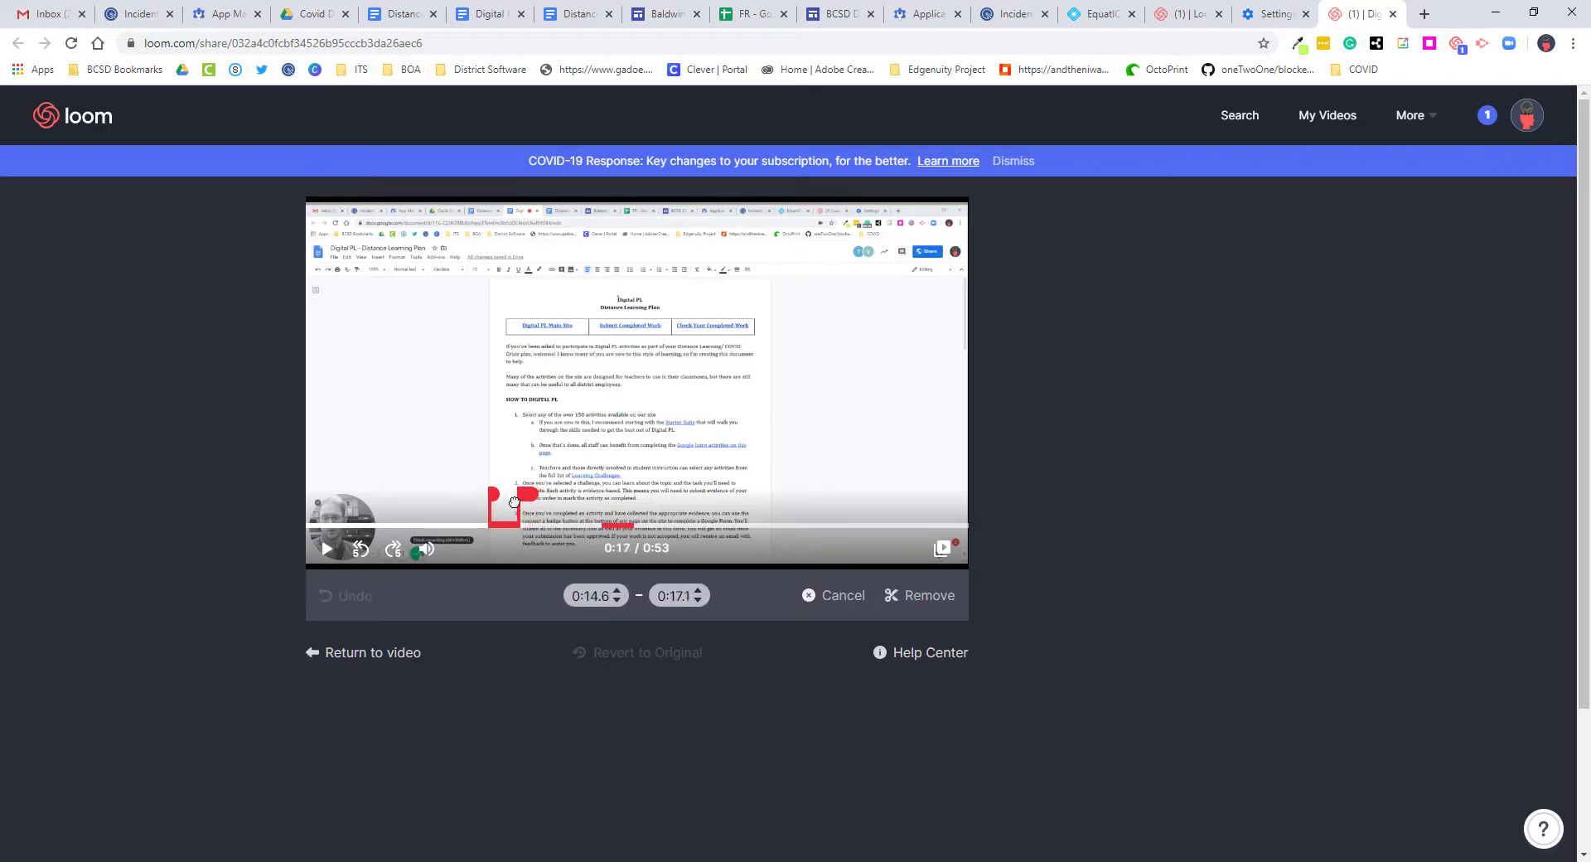
{"action": "left_click_drag", "start_coordinate": [514, 501], "coordinate": [524, 502]}
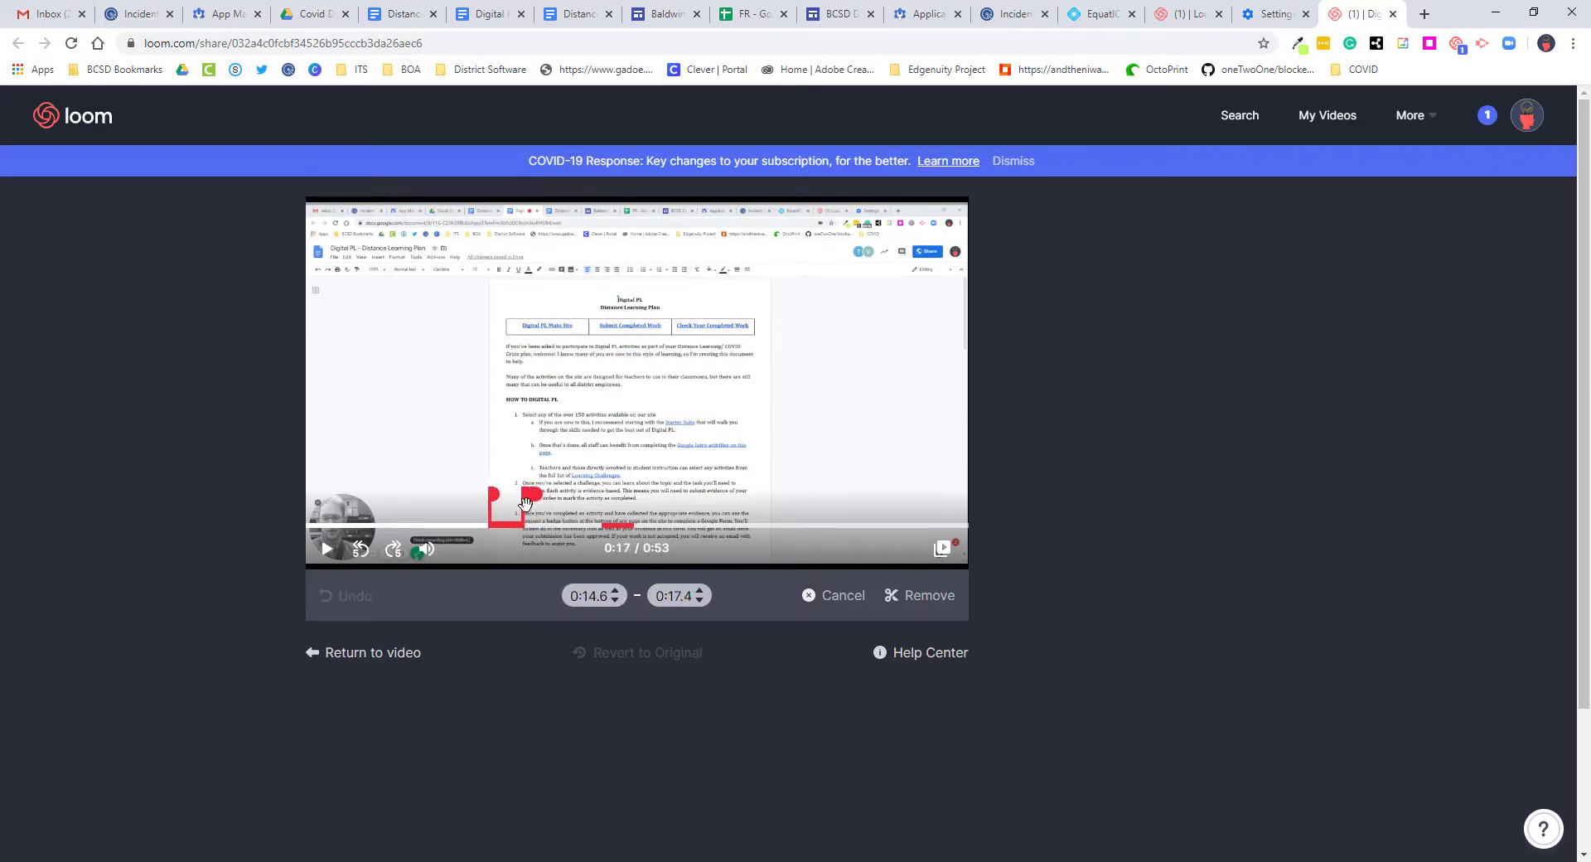
{"action": "left_click", "coordinate": [918, 612]}
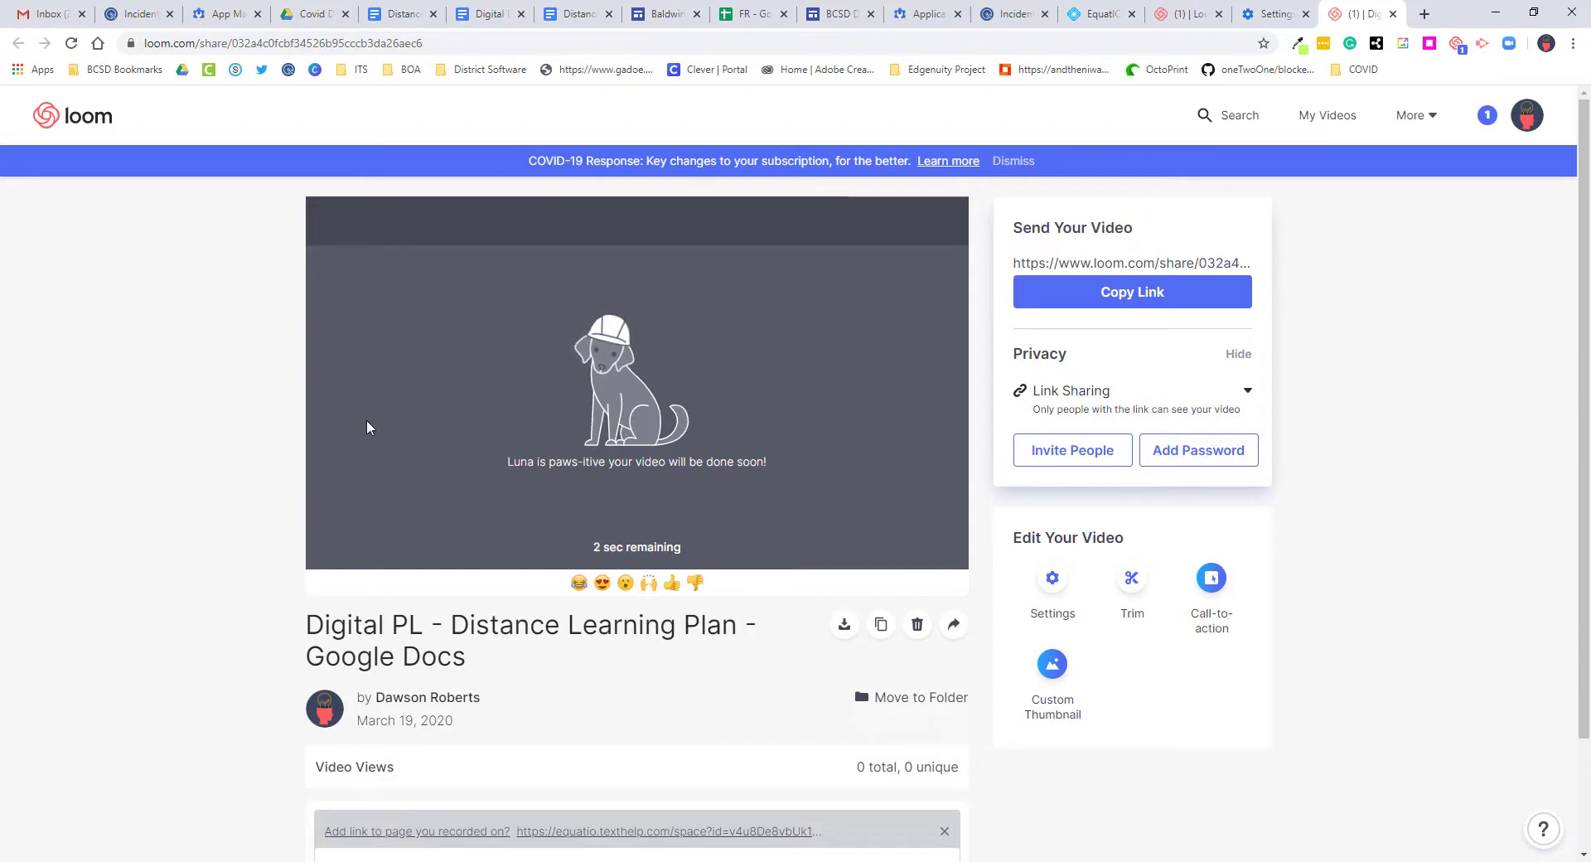
- Insert the link to the recorded EquatIO page into the comment box and move the comment's timestamp to 0:16
{"action": "scroll", "coordinate": [367, 420], "scroll_direction": "down", "scroll_amount": 2}
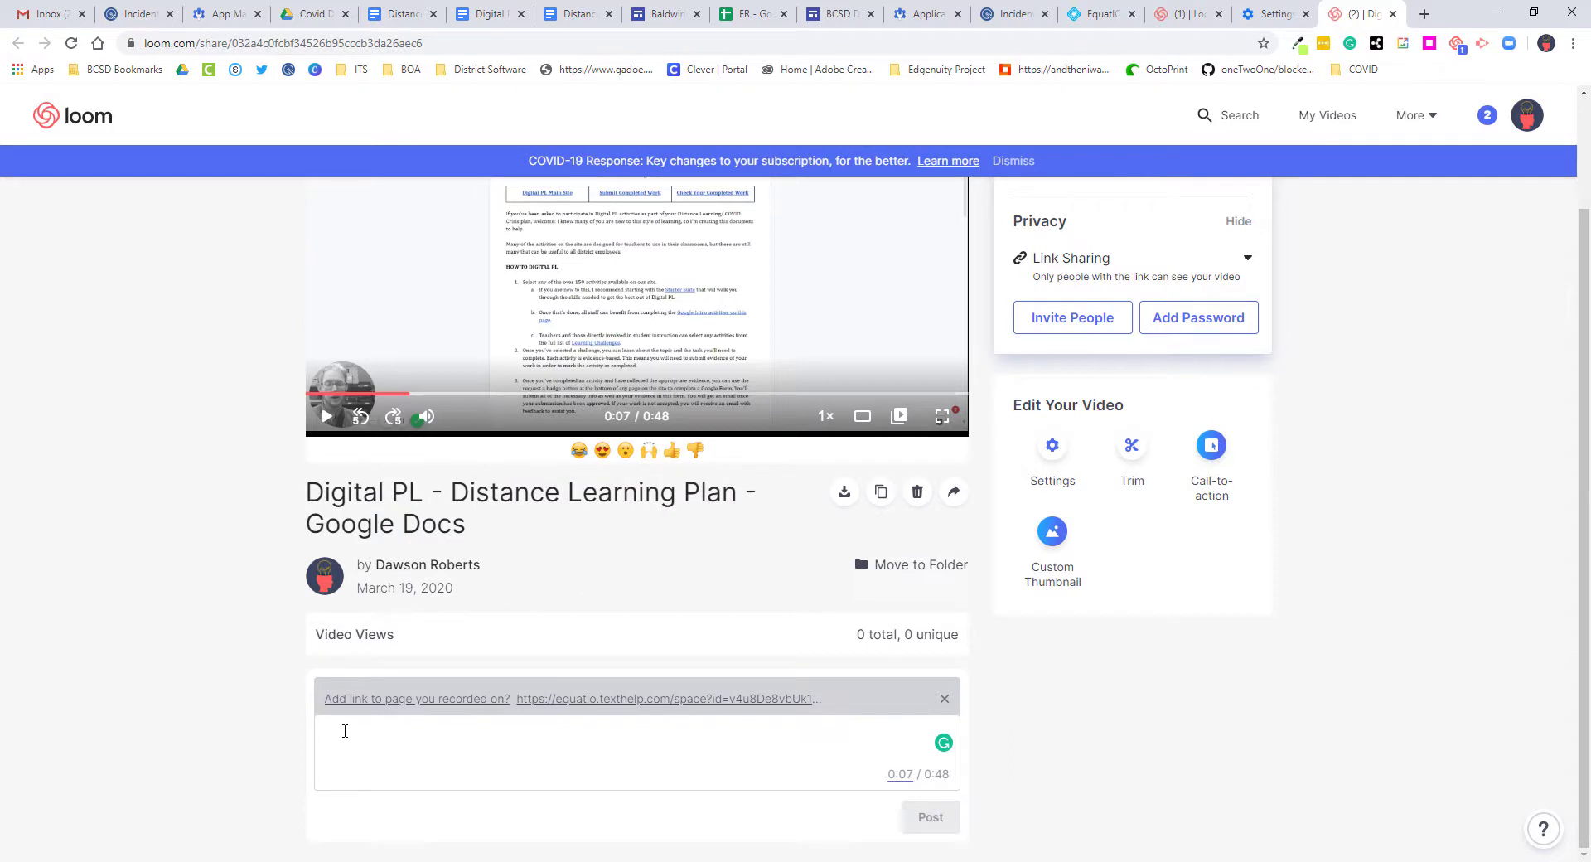
{"action": "left_click", "coordinate": [407, 717]}
{"action": "left_click", "coordinate": [639, 698]}
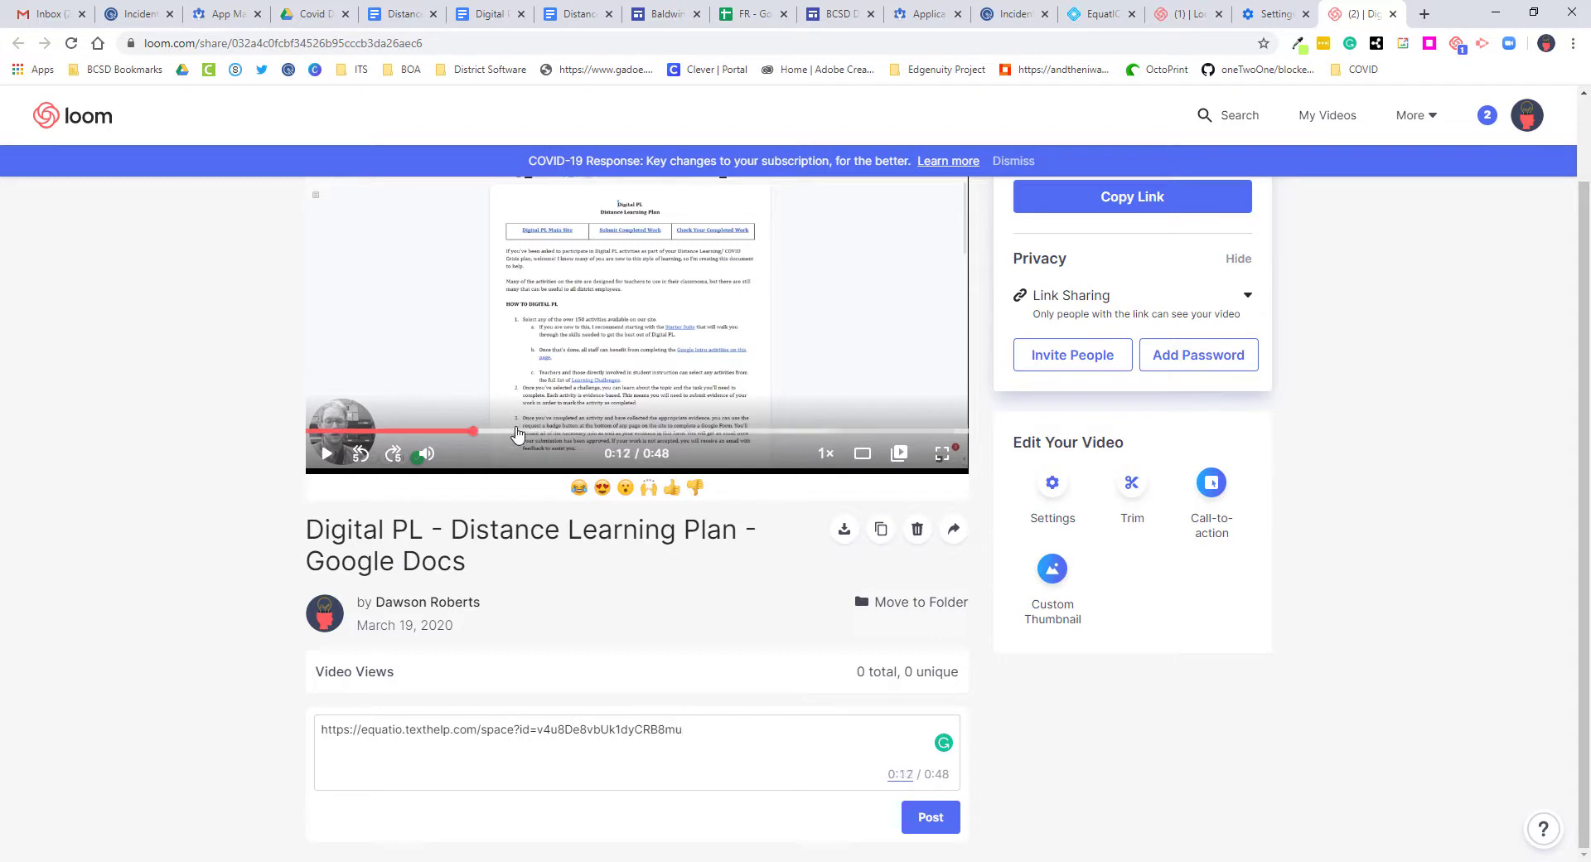
{"action": "left_click", "coordinate": [541, 432]}
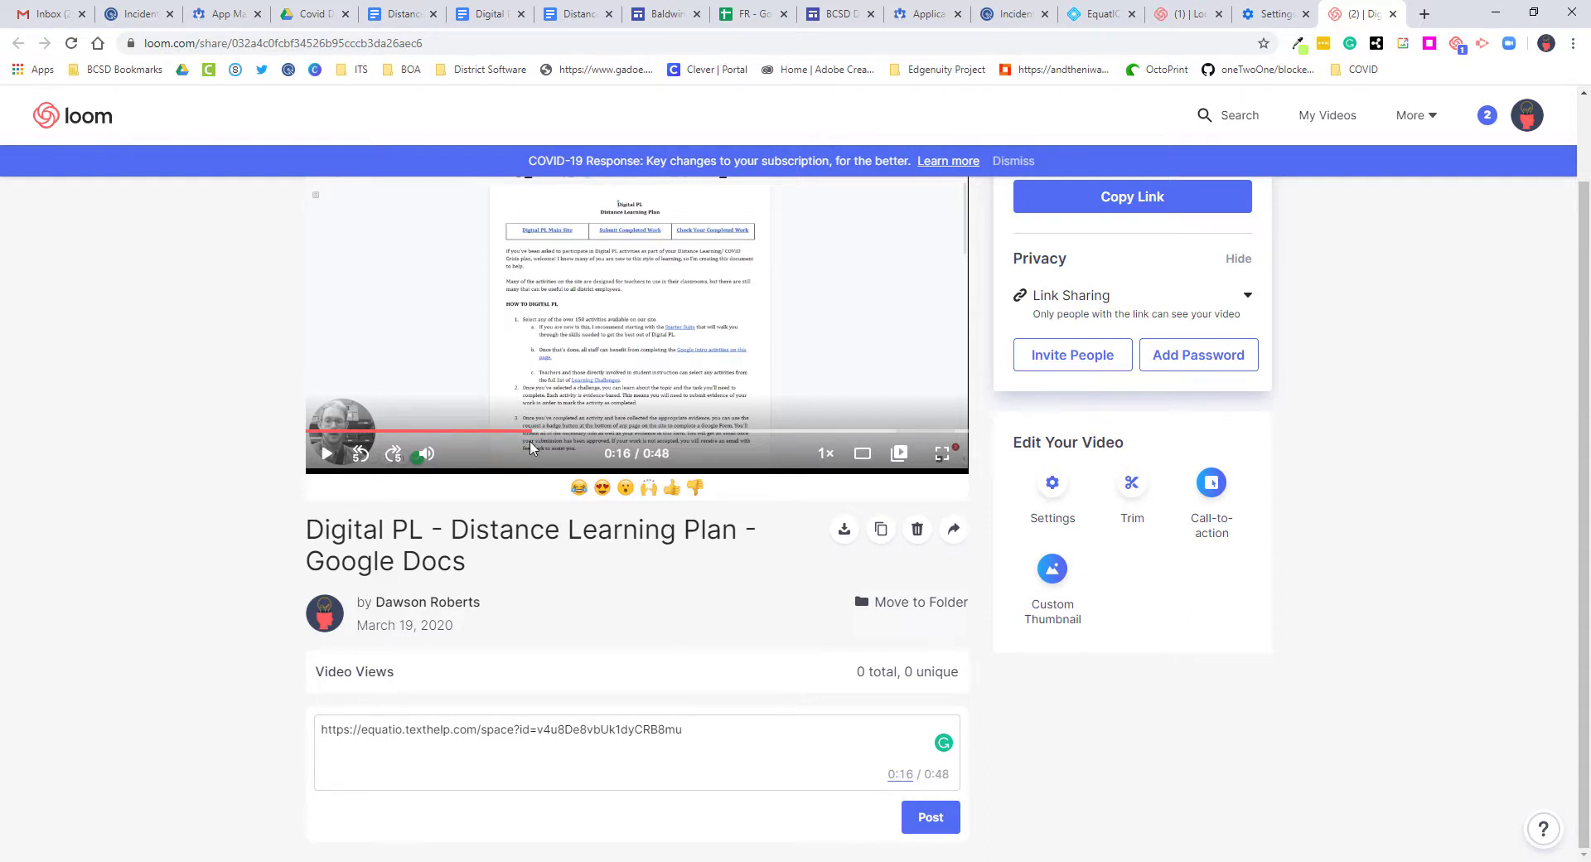
- Move the comment's timestamp to 0:27 and post the comment containing the EquatIO link
{"action": "left_click", "coordinate": [692, 431]}
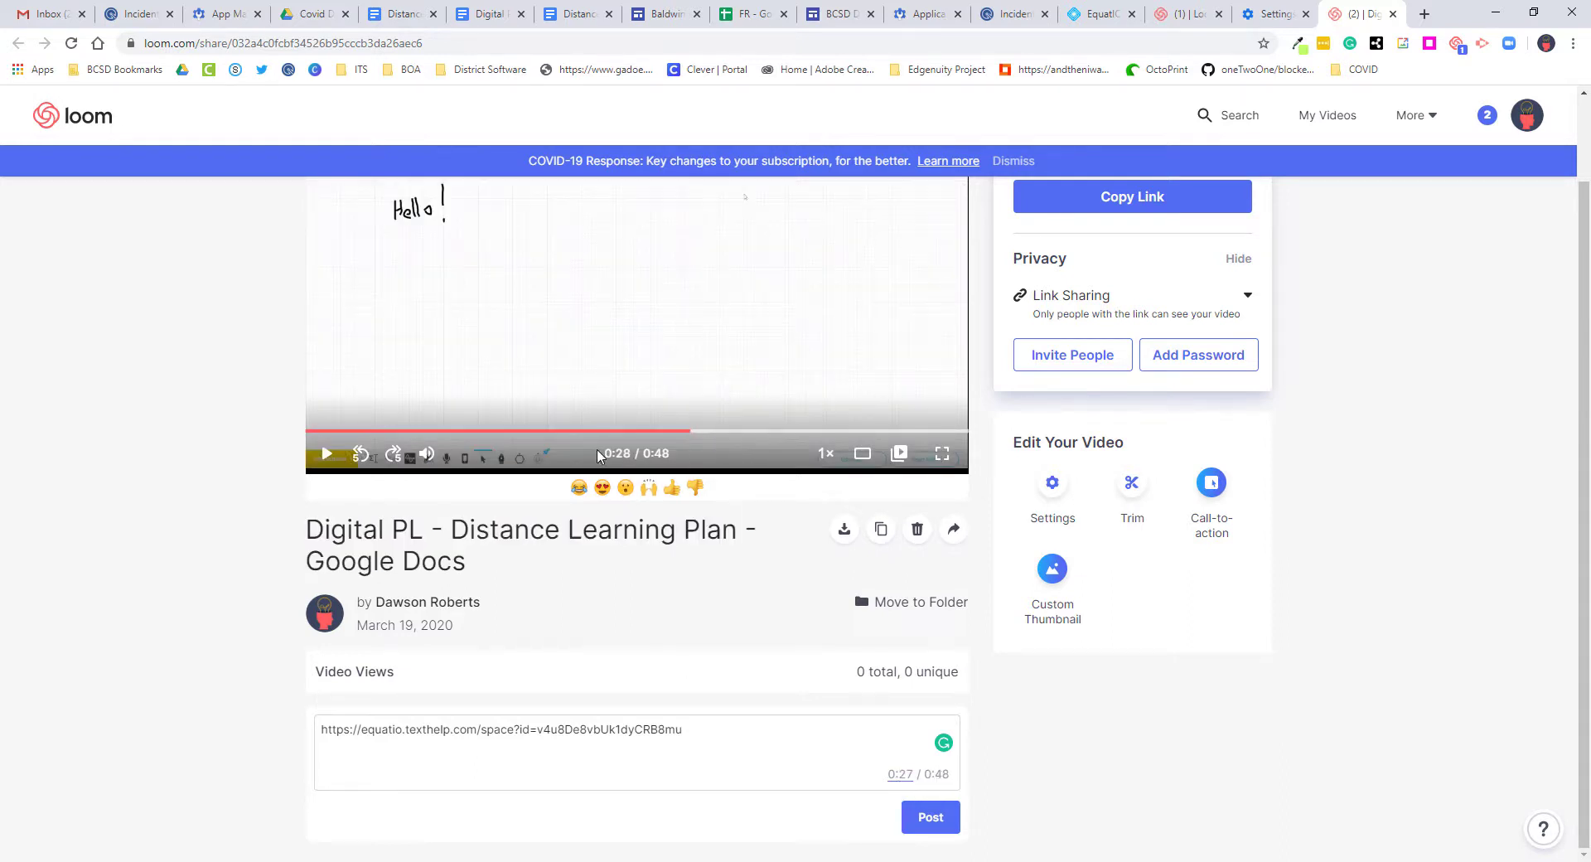
{"action": "scroll", "coordinate": [540, 412], "scroll_direction": "up", "scroll_amount": 1}
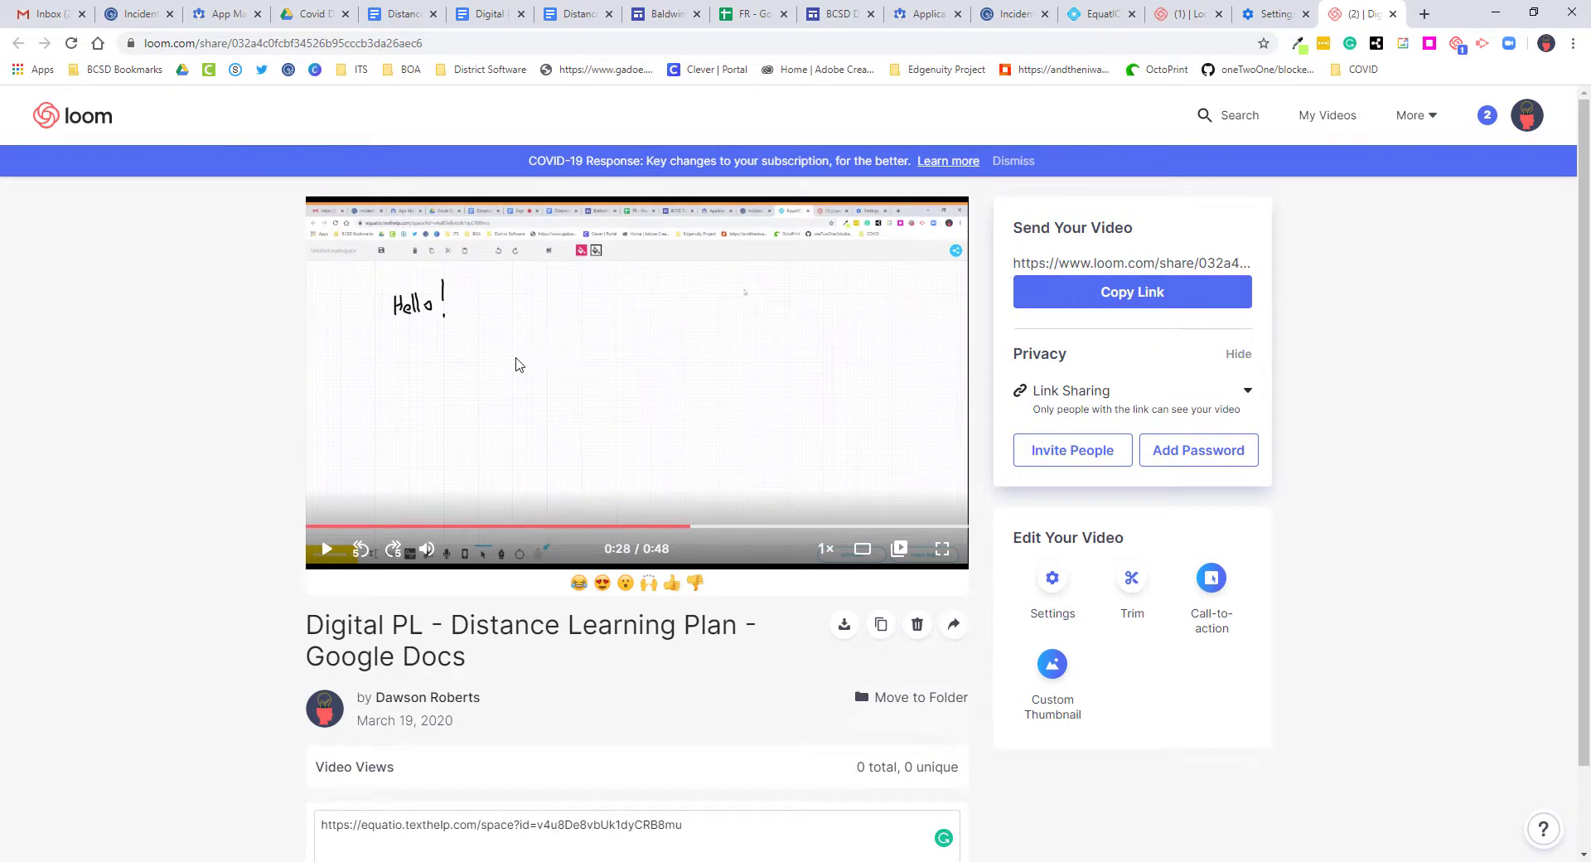
{"action": "scroll", "coordinate": [490, 681], "scroll_direction": "down", "scroll_amount": 1}
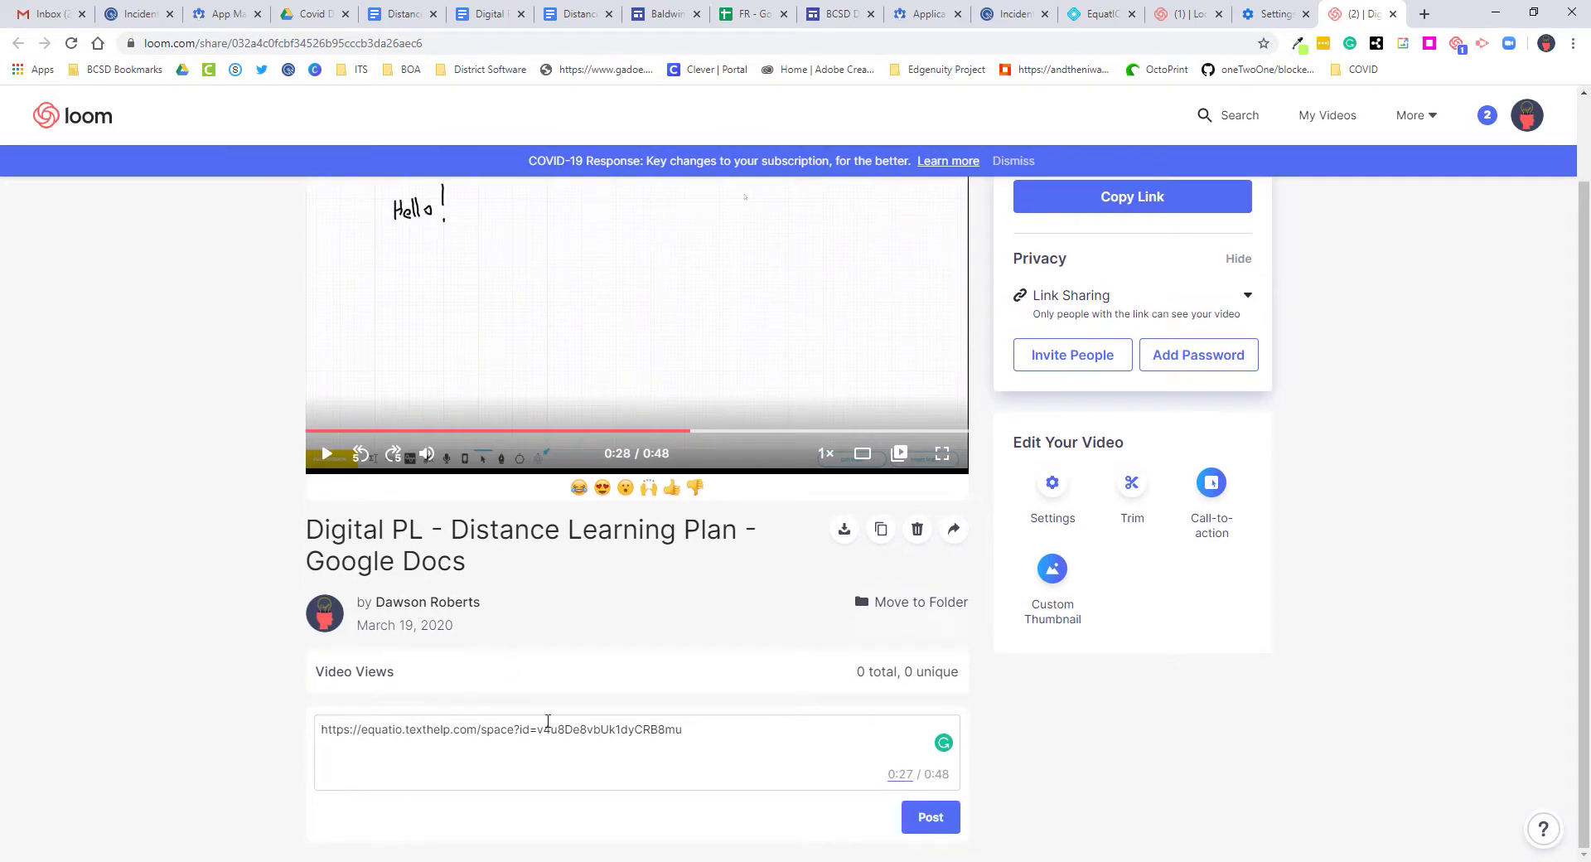
{"action": "left_click", "coordinate": [912, 813]}
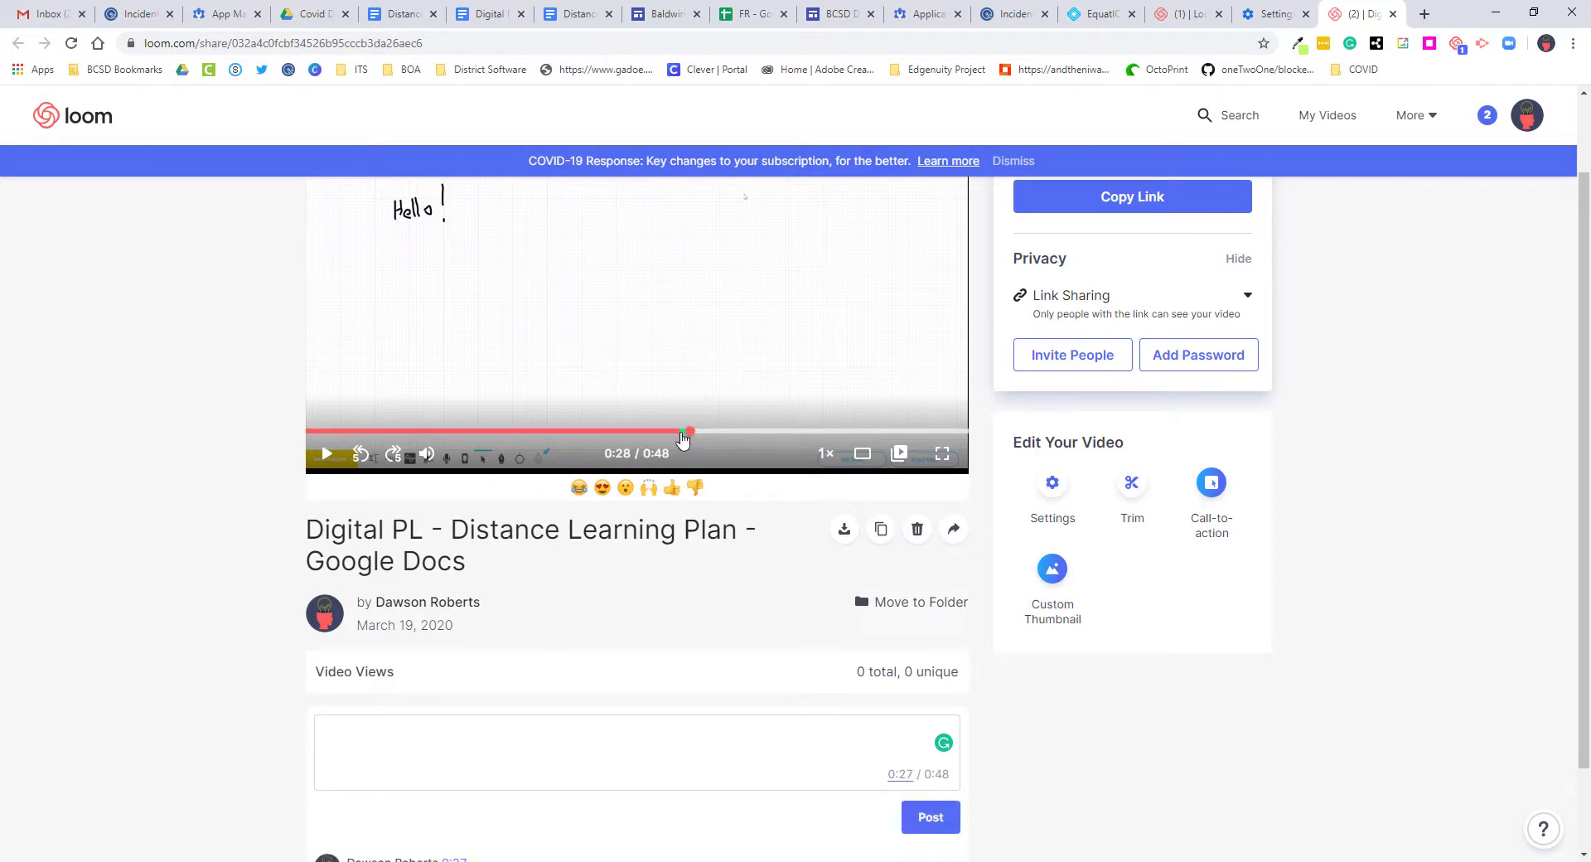
{"action": "scroll", "coordinate": [615, 617], "scroll_direction": "down", "scroll_amount": 2}
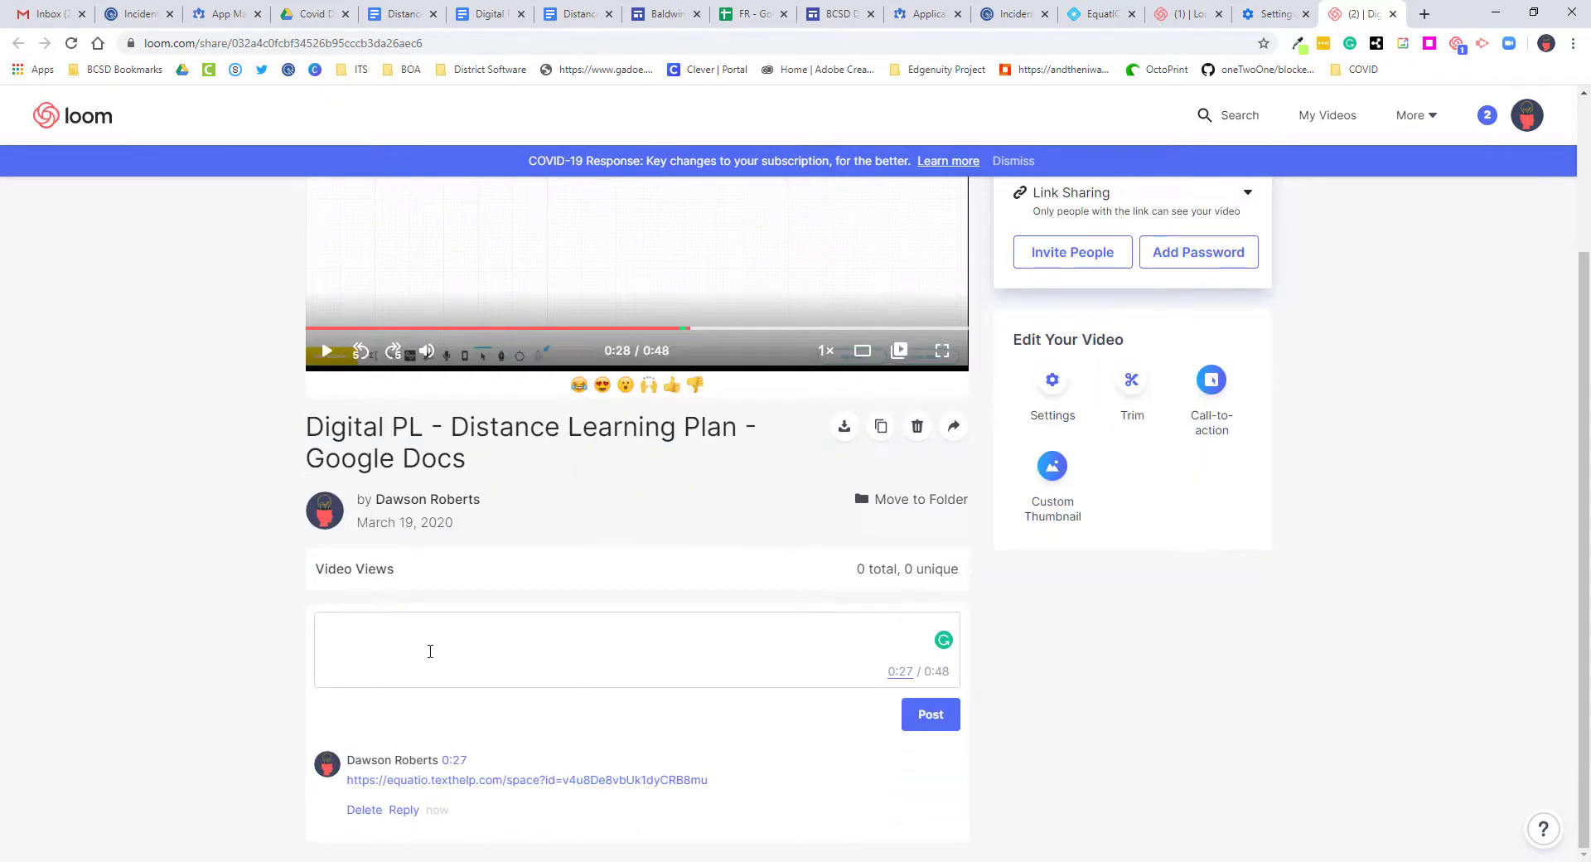
- Move the playhead back to 0:10 and post the comment "Write comments!!!" with the timestamp 0:09
{"action": "left_click", "coordinate": [416, 329]}
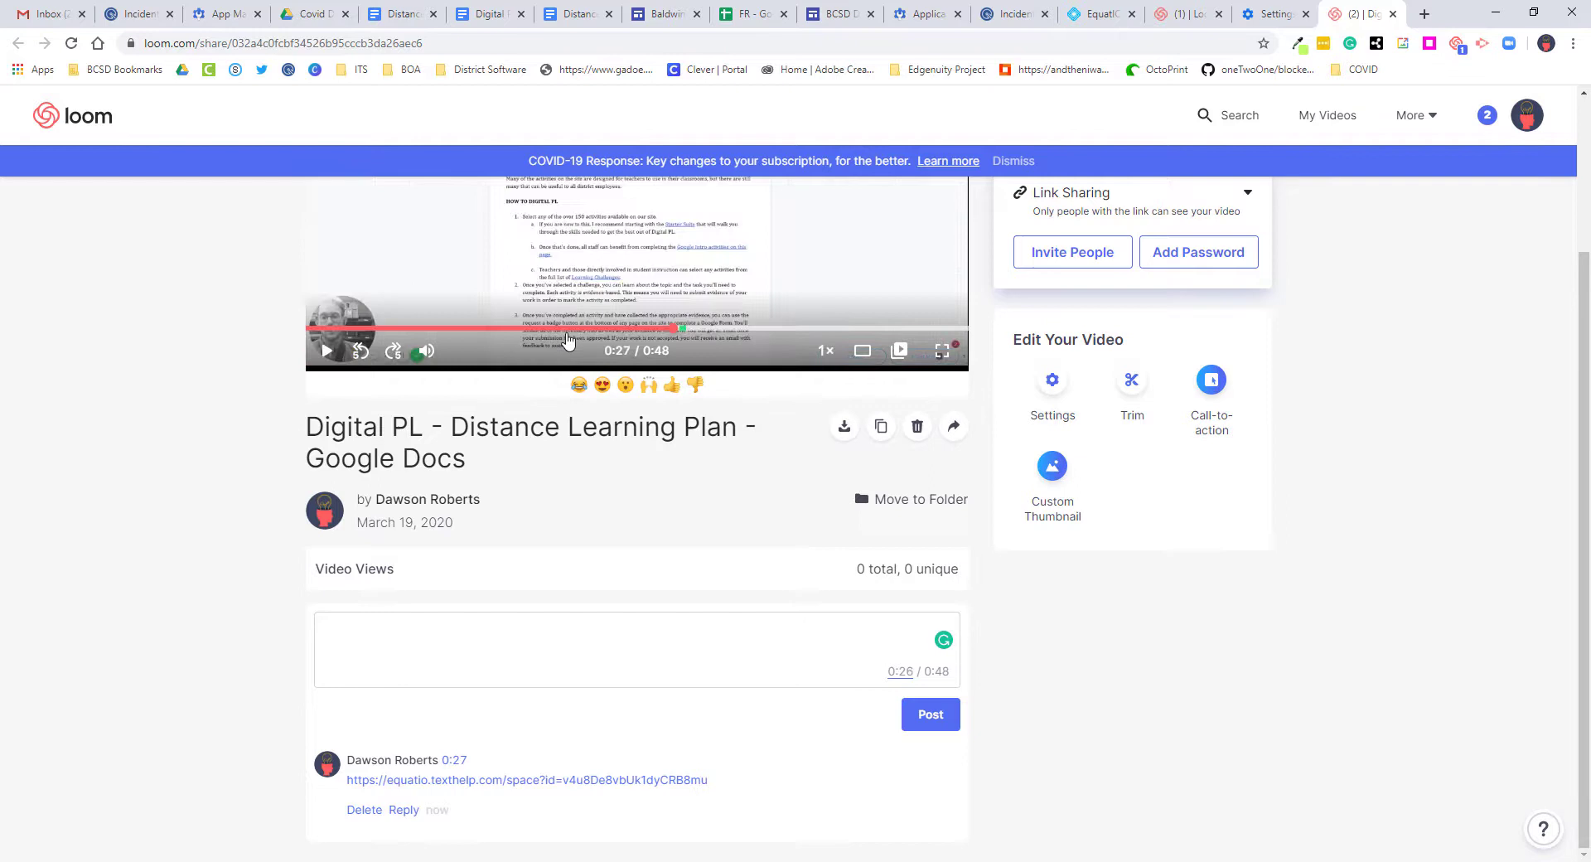
{"action": "left_click", "coordinate": [412, 327]}
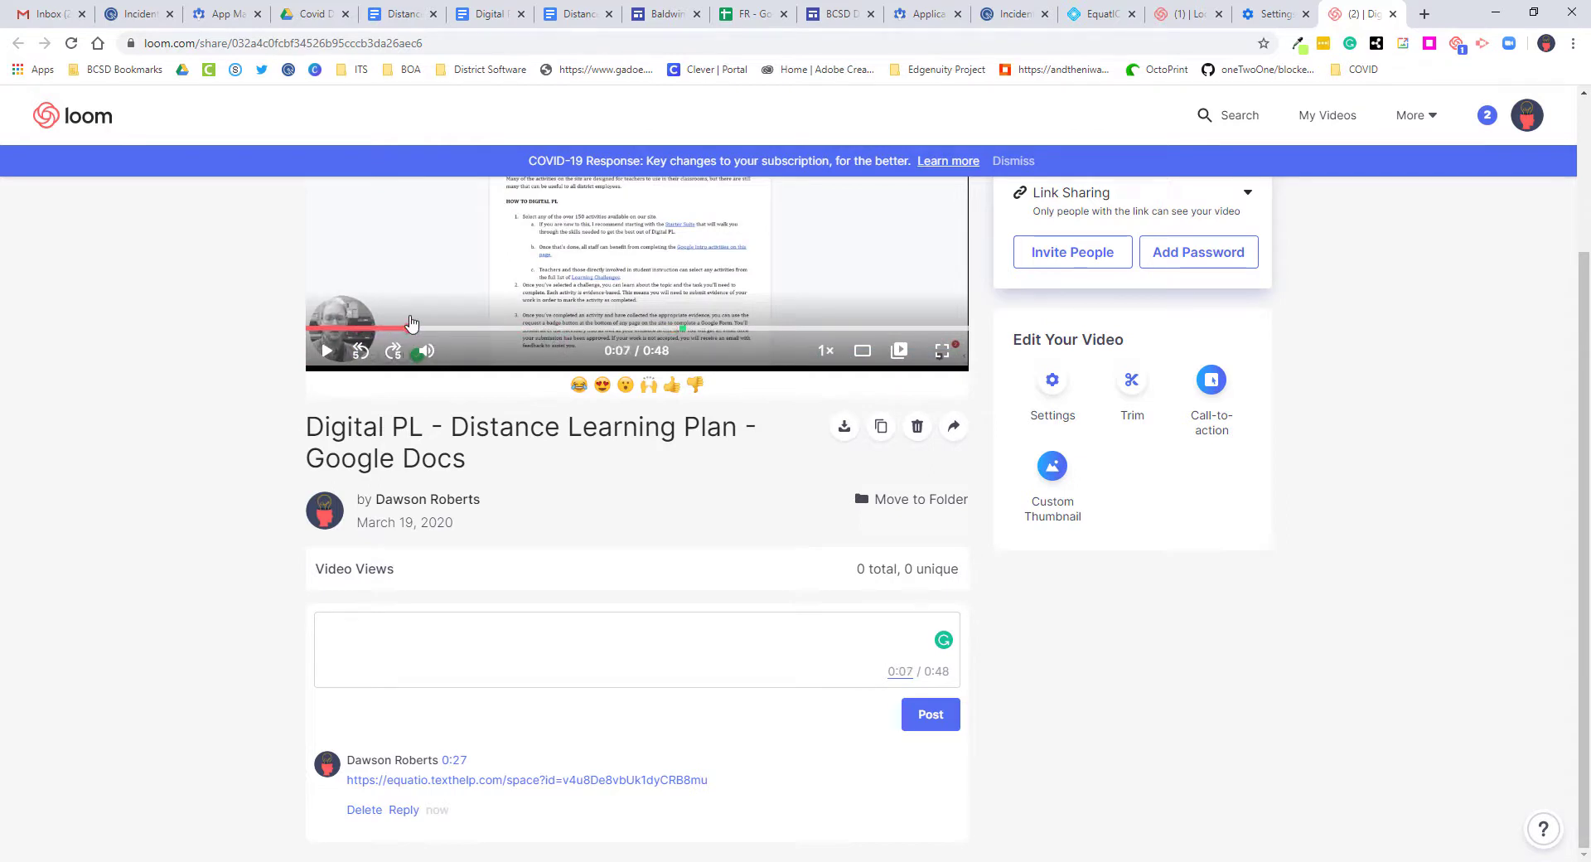
{"action": "left_click", "coordinate": [437, 328]}
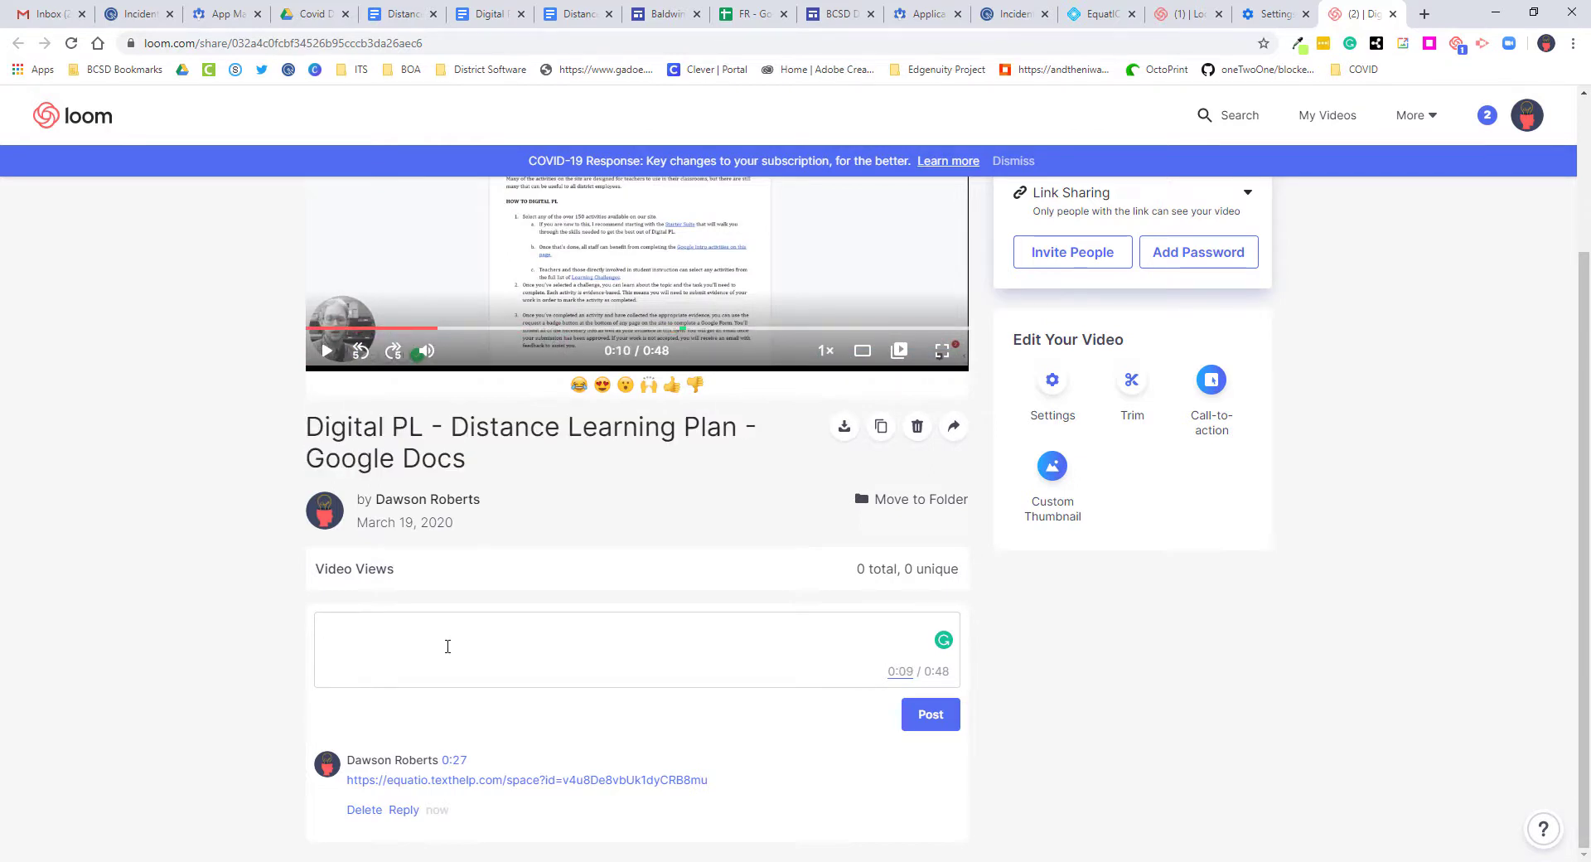
{"action": "type", "text": "Write comments!!!"}
{"action": "left_click", "coordinate": [931, 713]}
- Copy the video's share link and keep its privacy set to Link Sharing
{"action": "scroll", "coordinate": [1342, 351], "scroll_direction": "up", "scroll_amount": 3}
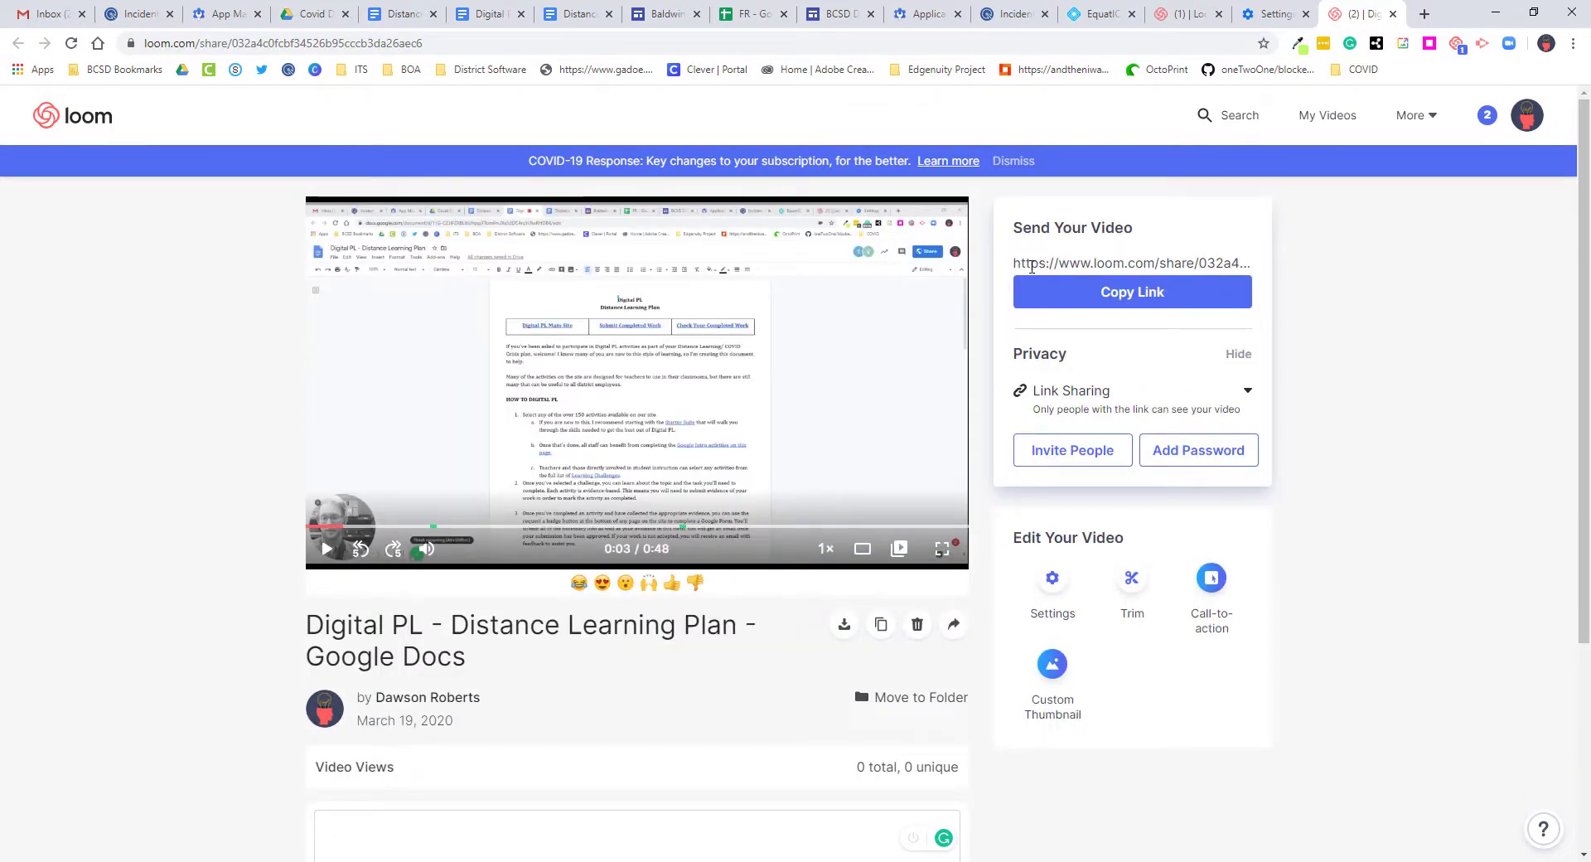
{"action": "left_click_drag", "start_coordinate": [1036, 264], "coordinate": [1253, 262]}
{"action": "left_click", "coordinate": [1150, 295]}
{"action": "left_click", "coordinate": [1249, 395]}
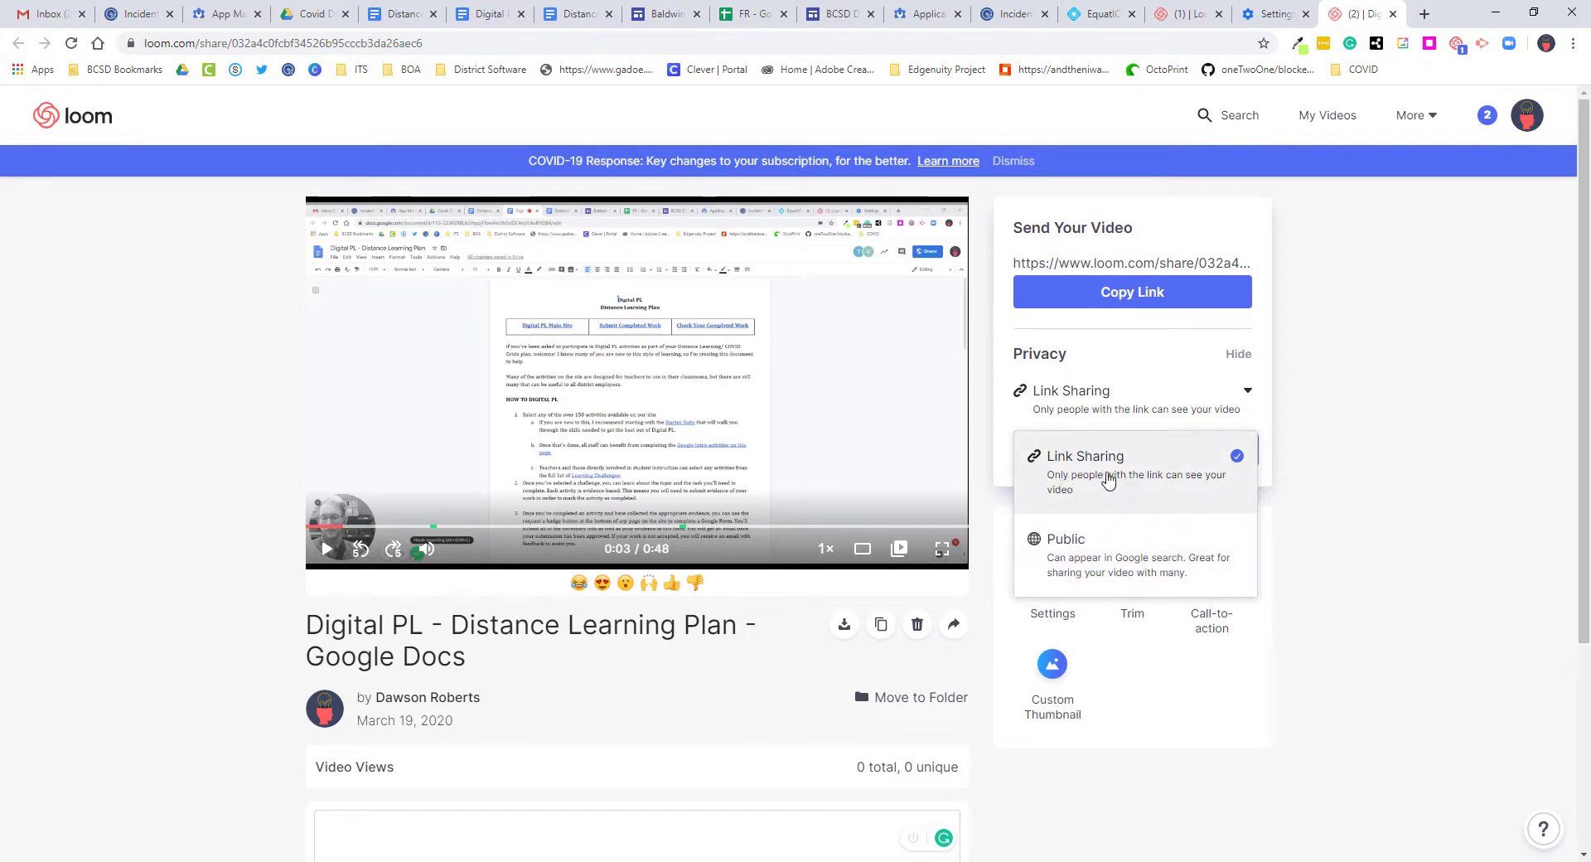
{"action": "left_click", "coordinate": [1142, 474]}
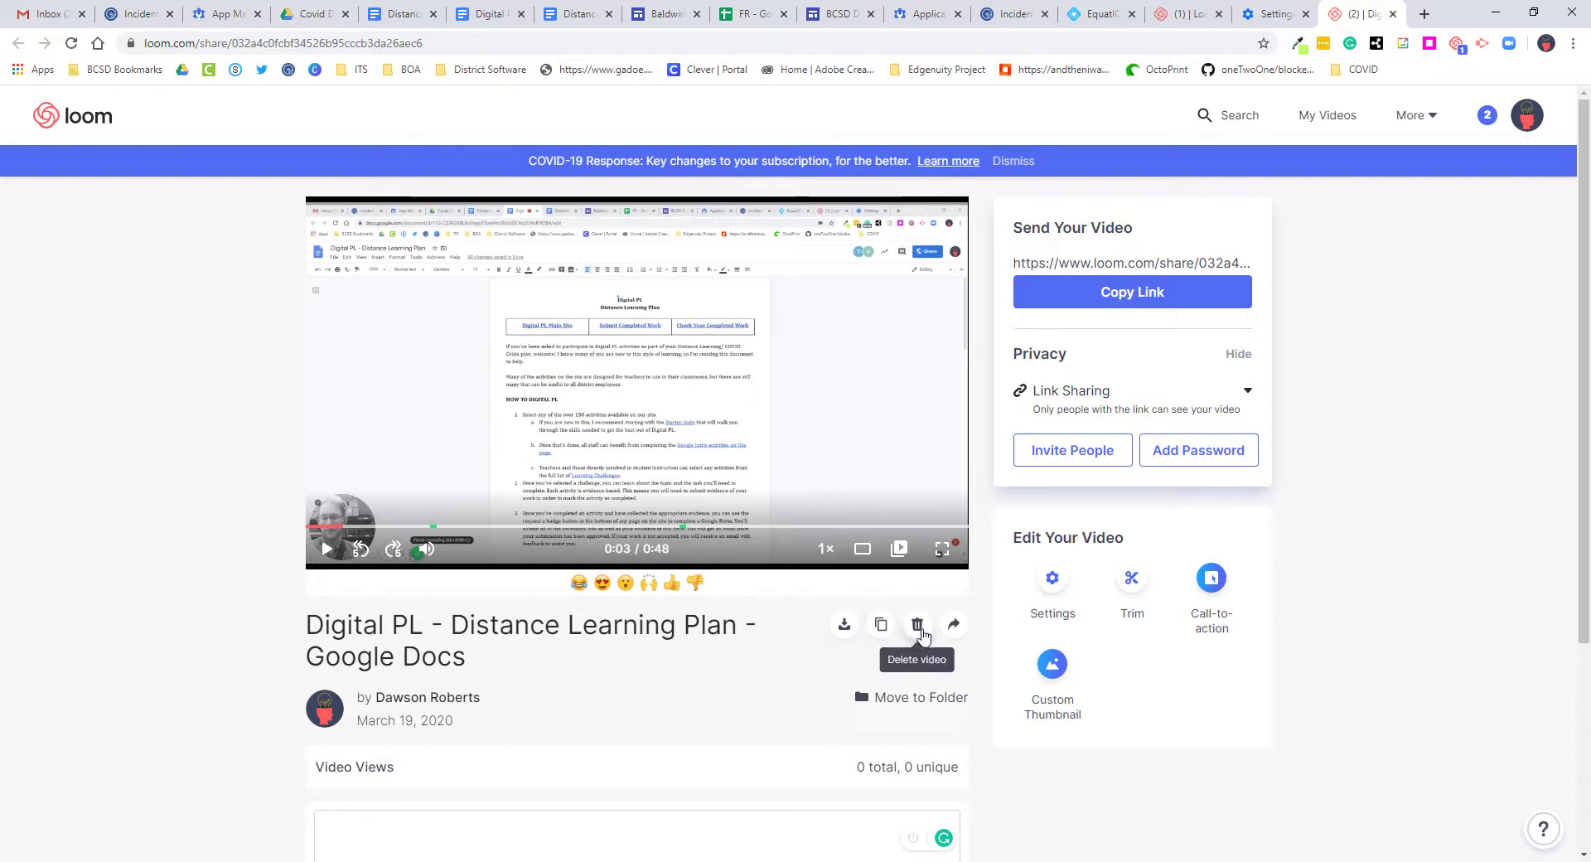
- Look over the video's share options, such as Linked GIF, Embed and Gmail, and close them without choosing one
{"action": "left_click", "coordinate": [955, 630]}
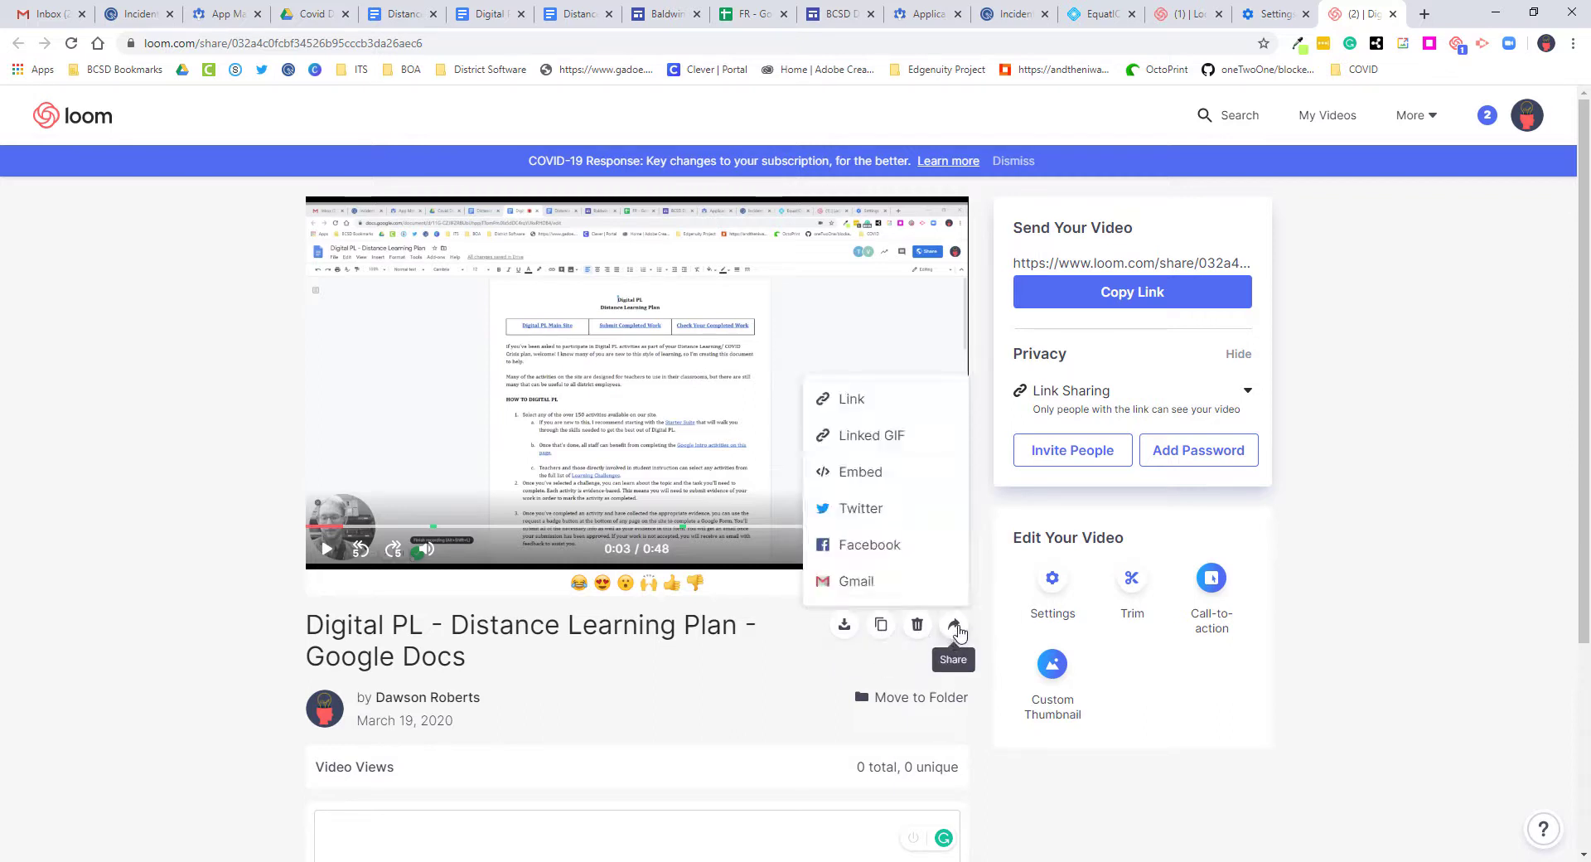
{"action": "left_click", "coordinate": [1573, 43]}
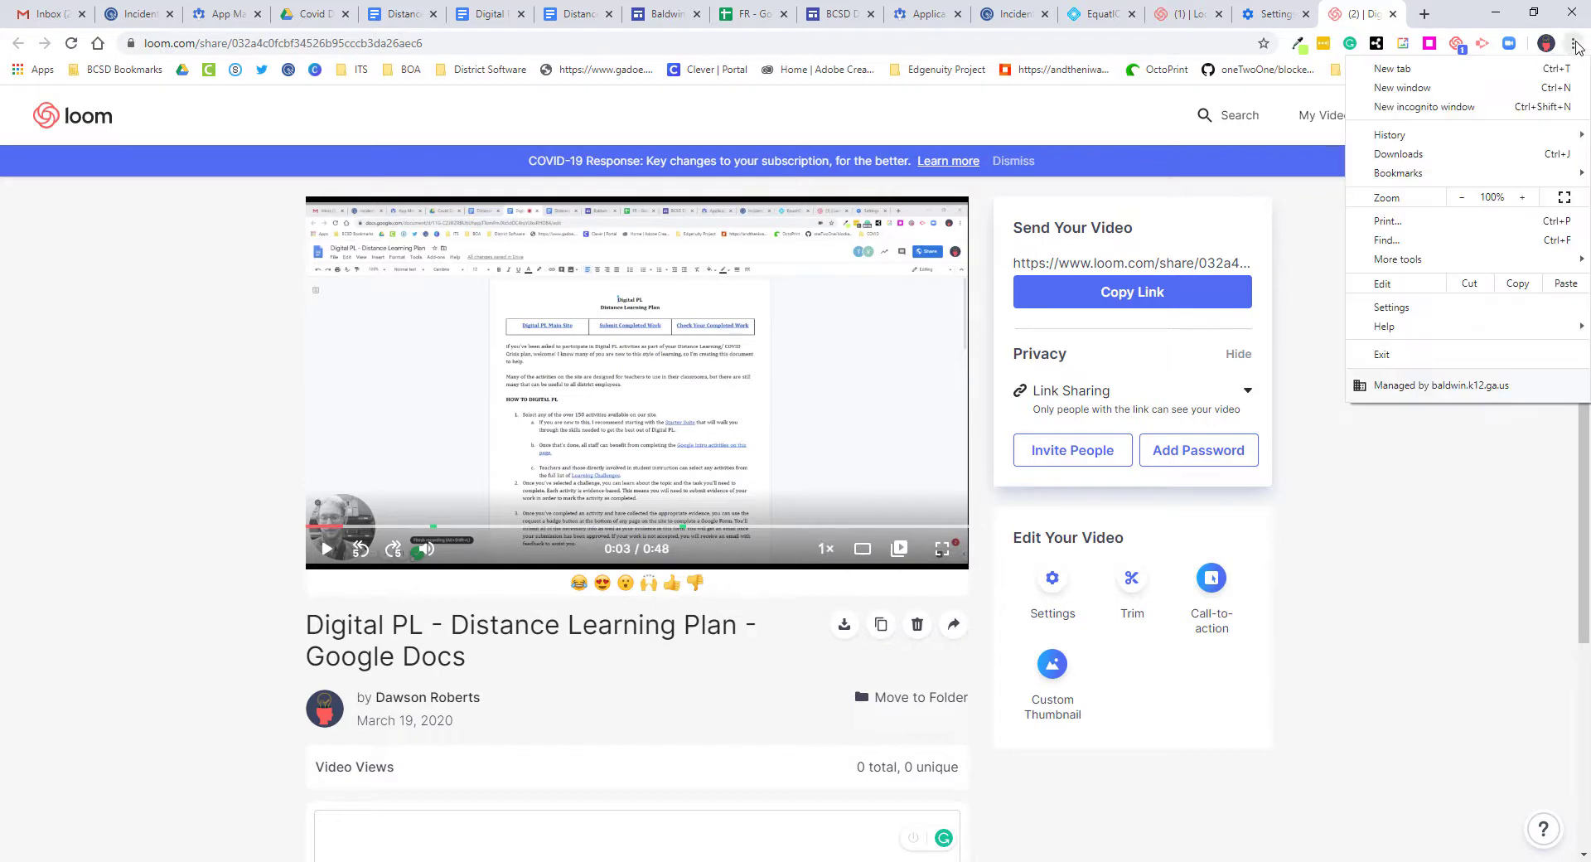
{"action": "left_click", "coordinate": [1476, 584]}
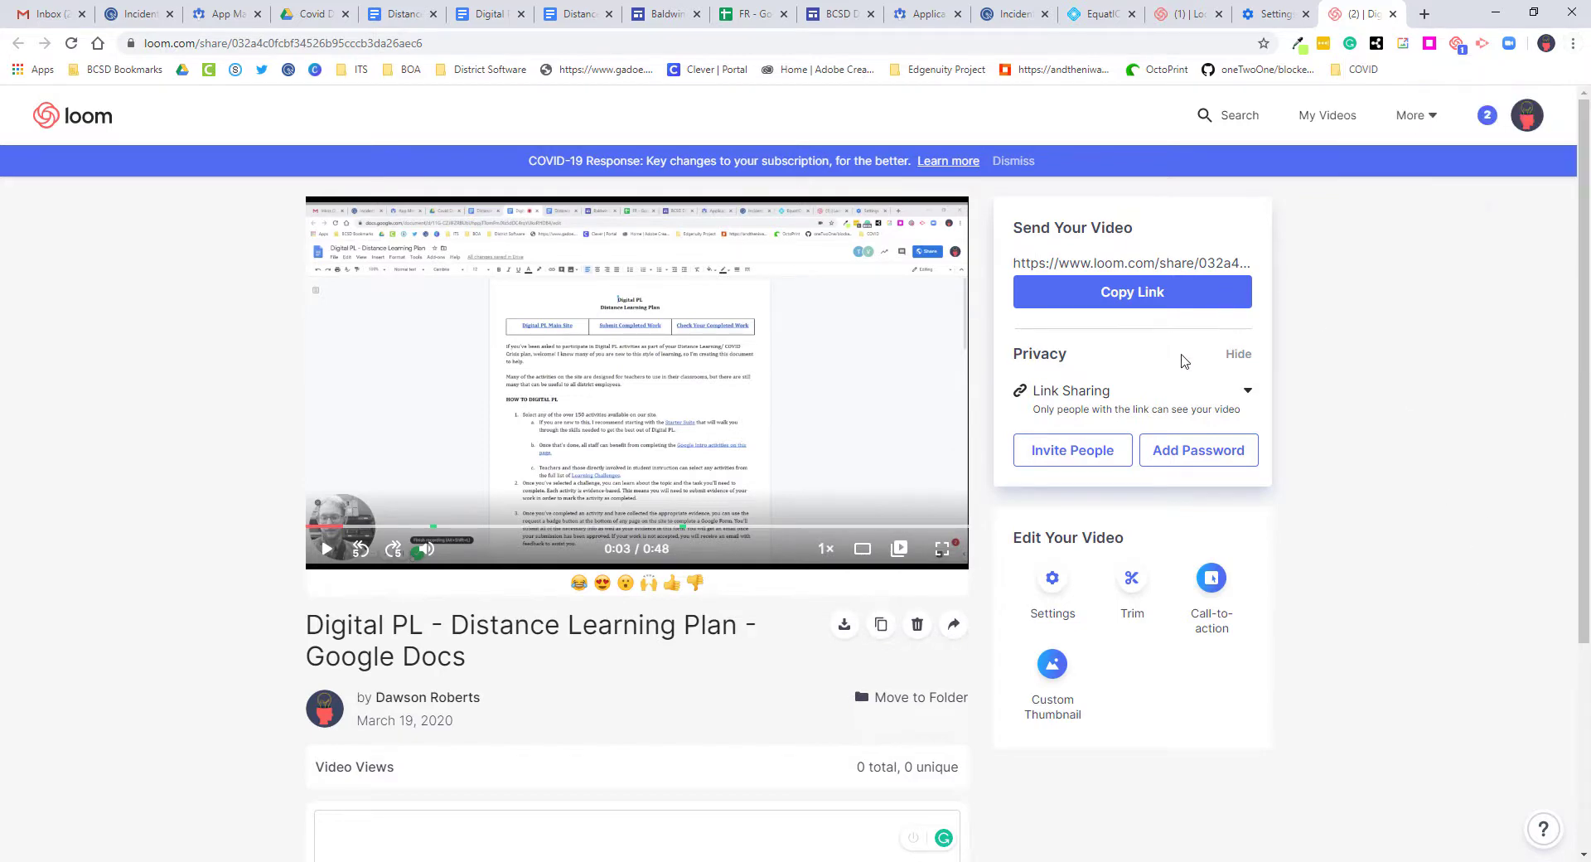
- Copy the share link again, open it in a browser window not signed in to Loom, and view the comments
{"action": "left_click", "coordinate": [1108, 297]}
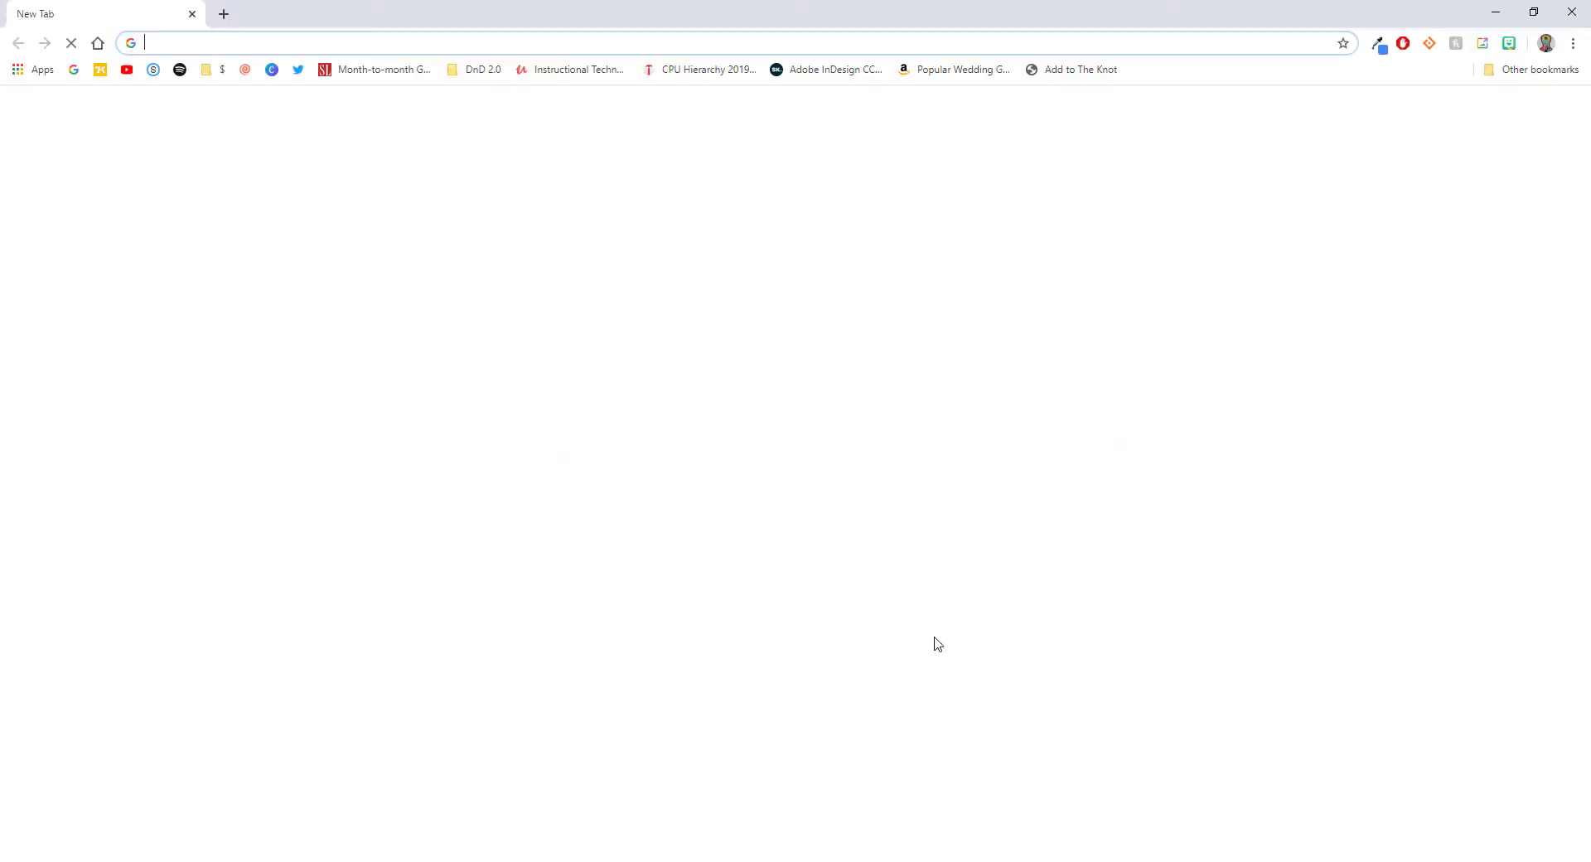
{"action": "key", "text": "ctrl+v"}
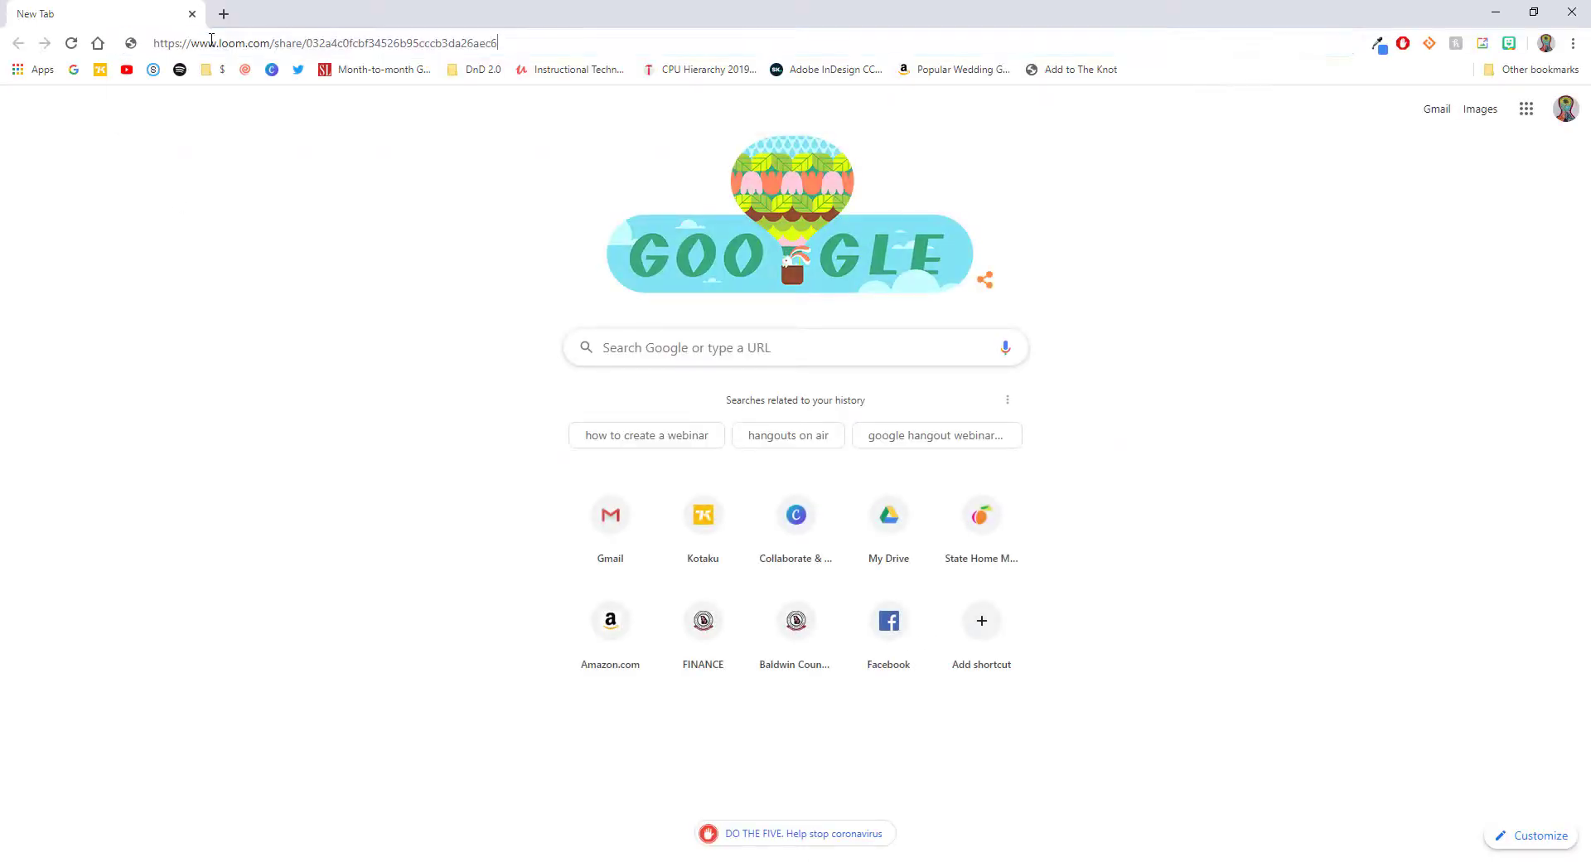
{"action": "key", "text": "Return"}
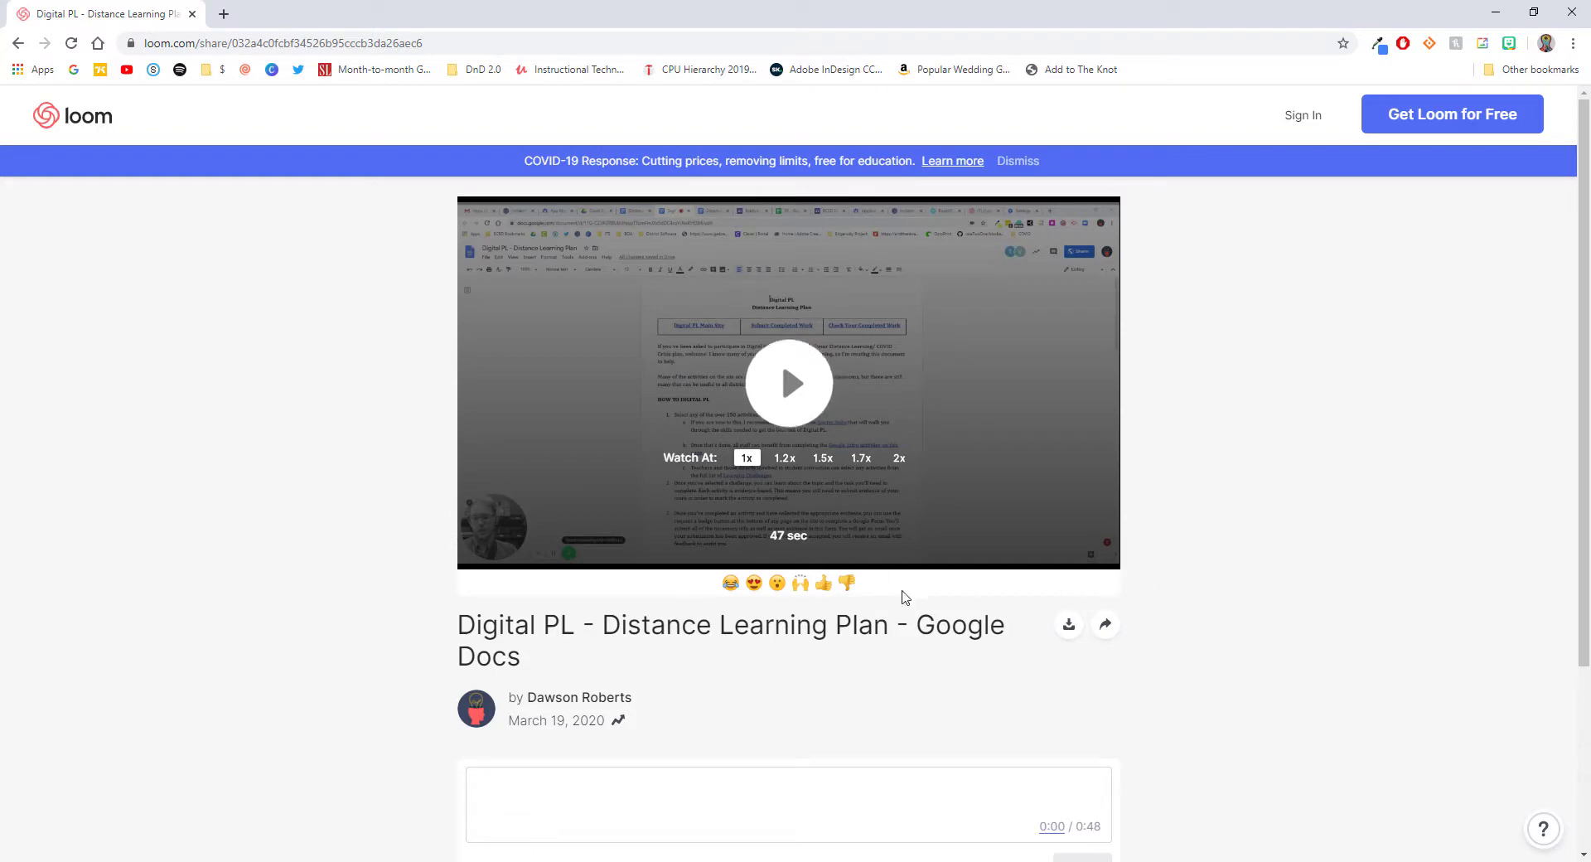
{"action": "scroll", "coordinate": [943, 641], "scroll_direction": "down", "scroll_amount": 3}
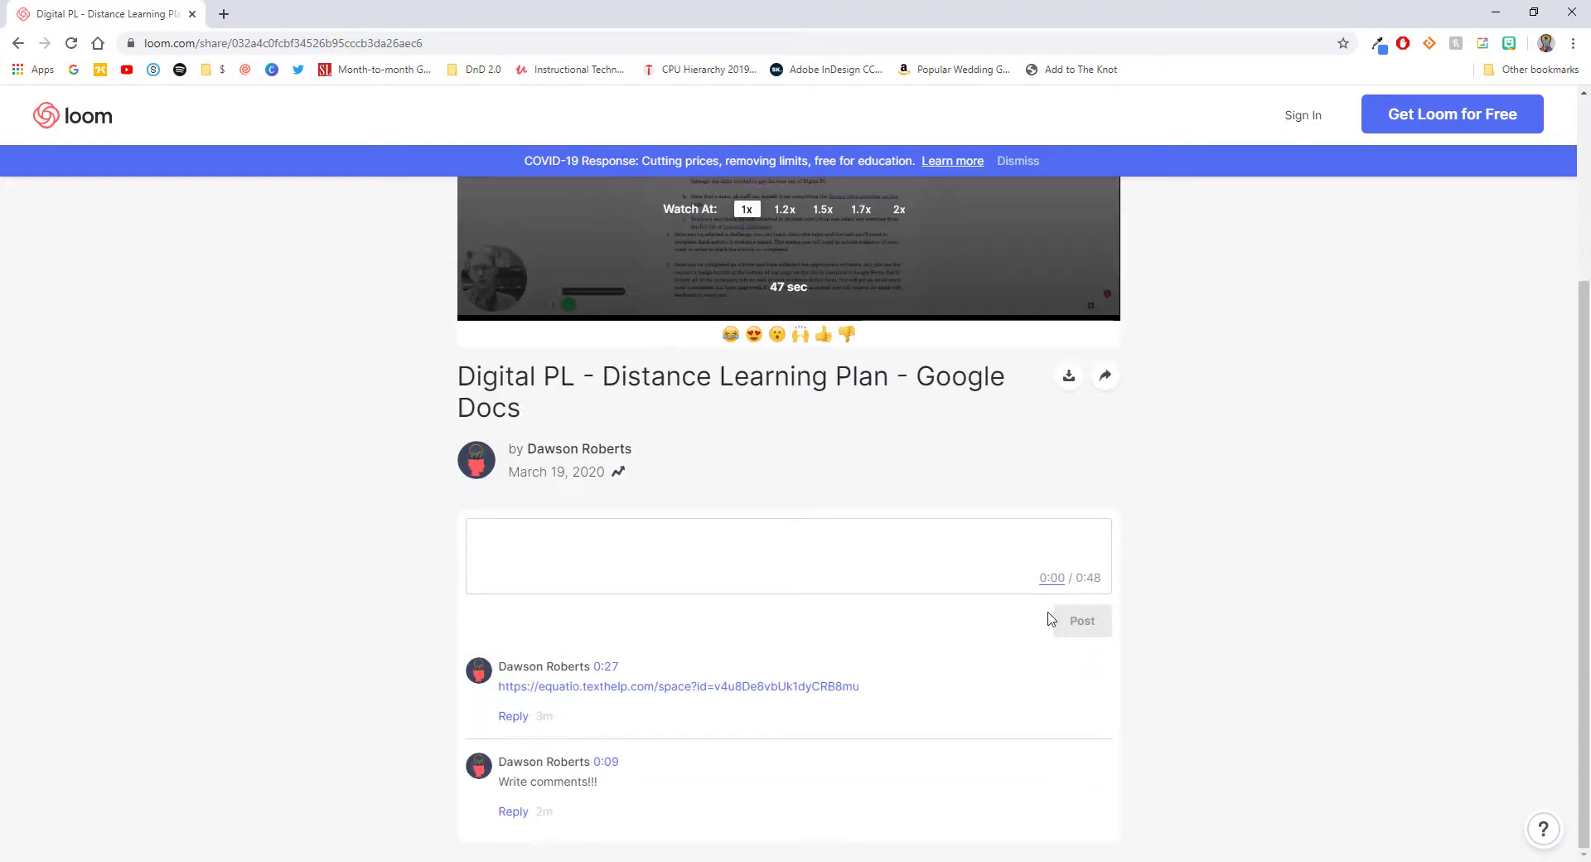
{"action": "scroll", "coordinate": [787, 679], "scroll_direction": "up", "scroll_amount": 3}
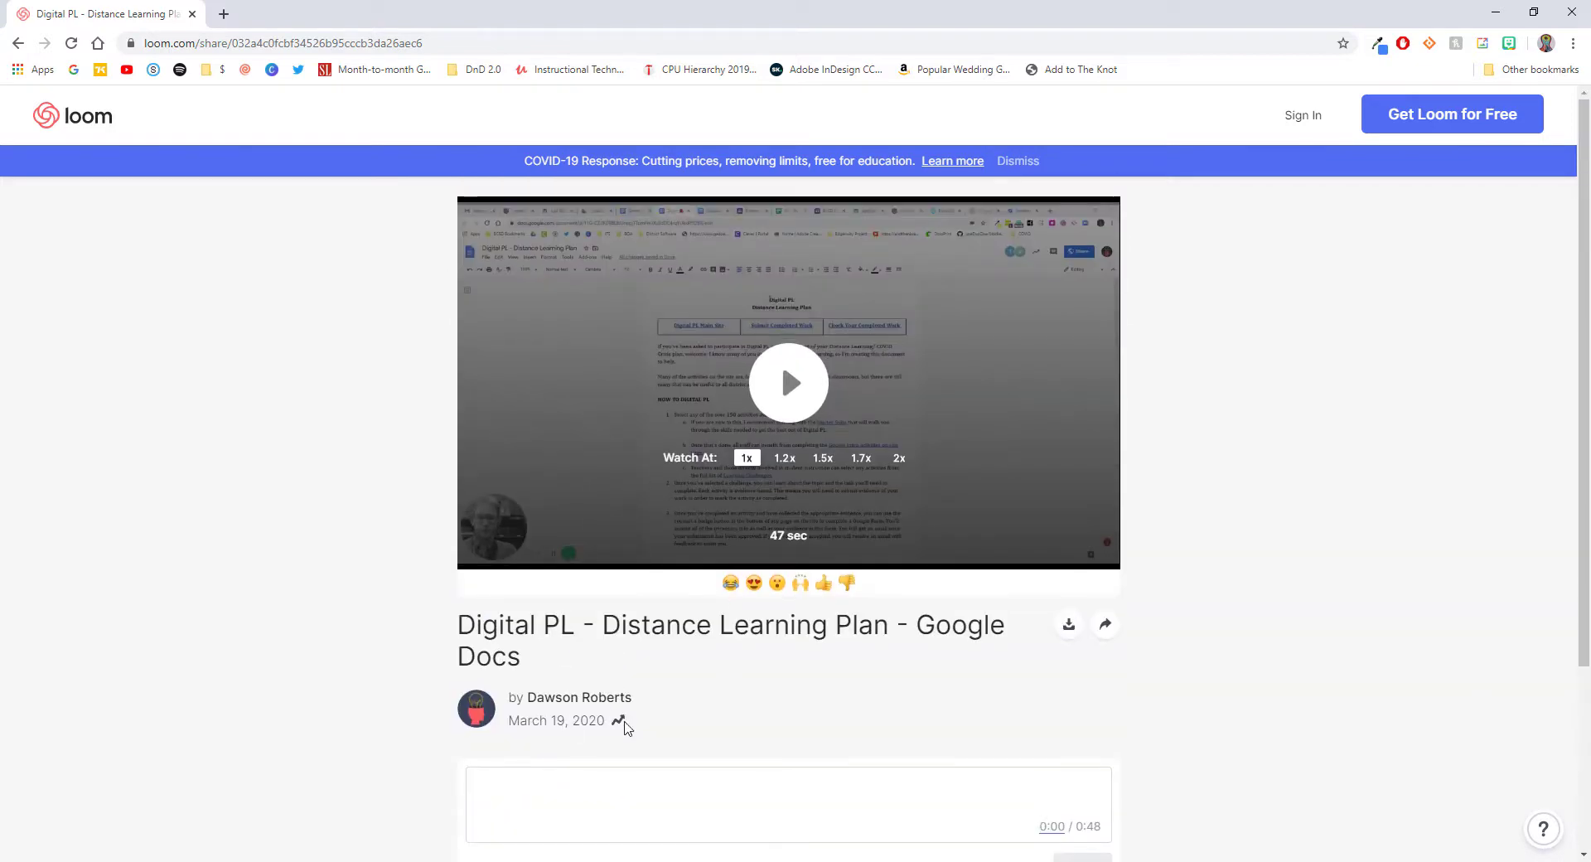